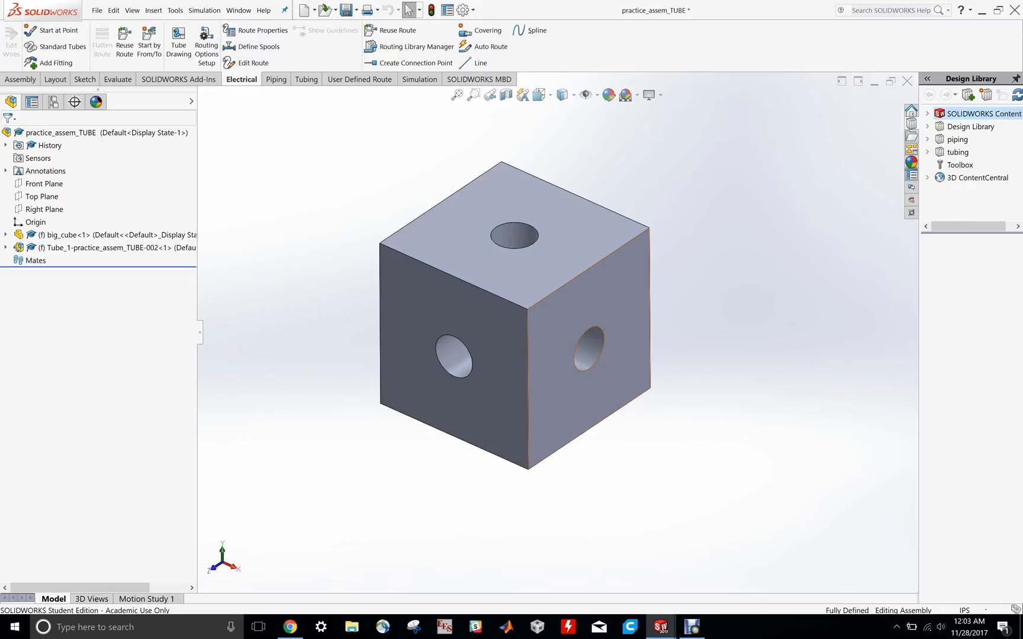
# Turn off the SOLIDWORKS Routing and SOLIDWORKS Simulation add-ins
pyautogui.click(179, 79)
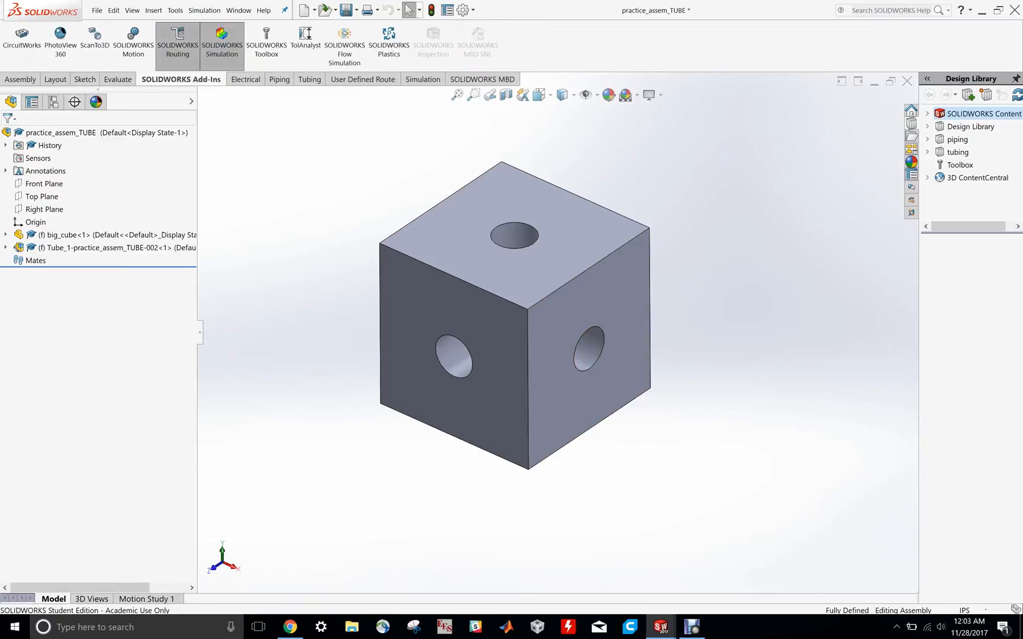
pyautogui.click(177, 52)
pyautogui.rightClick(177, 52)
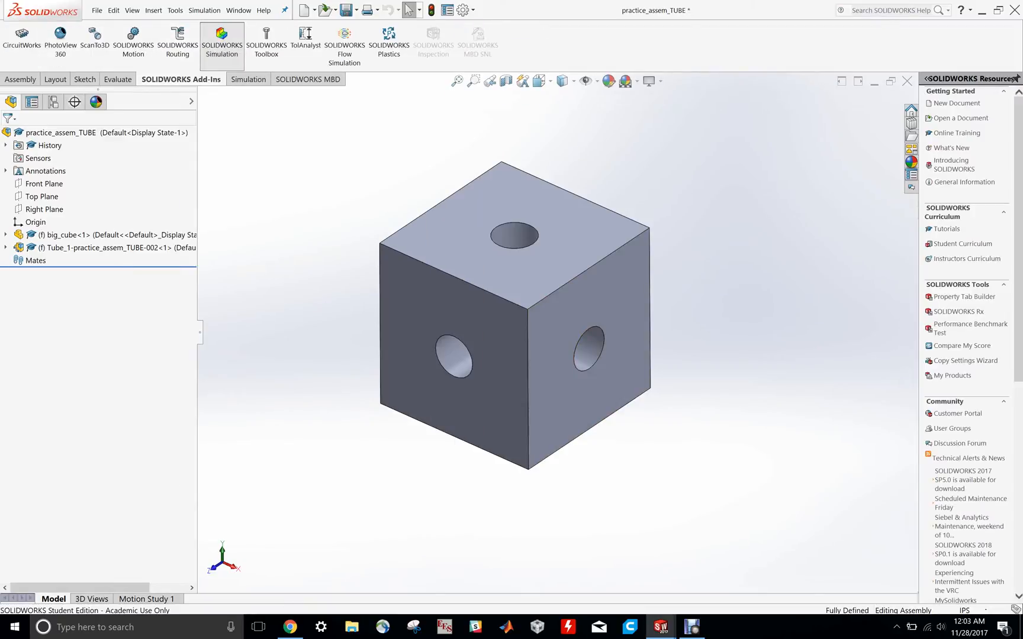
pyautogui.click(222, 44)
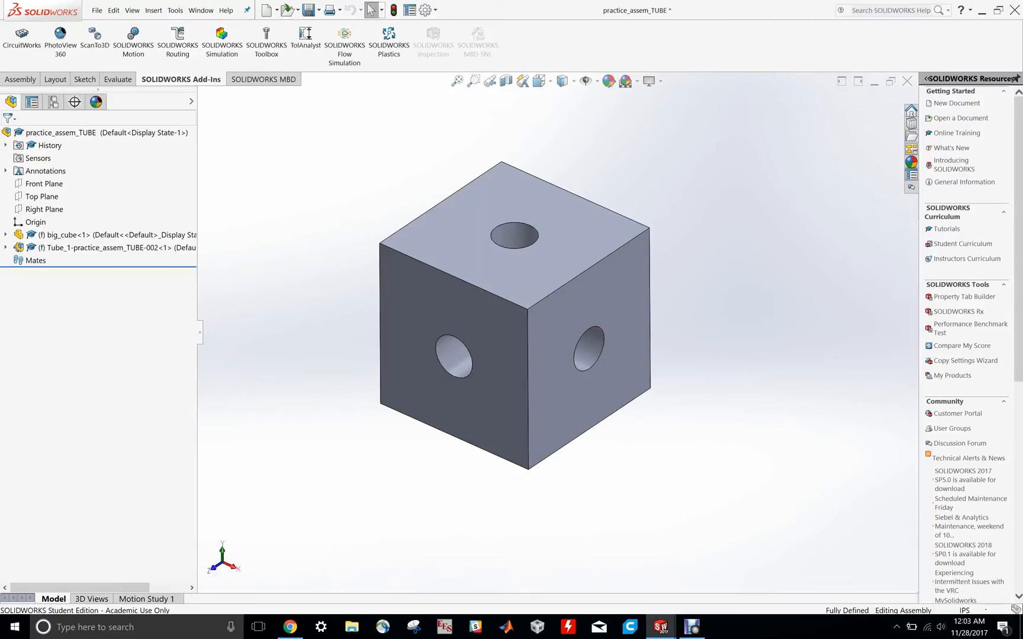
pyautogui.moveTo(515, 284); pyautogui.dragTo(502, 259, button='middle')
pyautogui.moveTo(583, 352); pyautogui.dragTo(574, 373, button='middle')
pyautogui.scroll(-1, 571, 367)
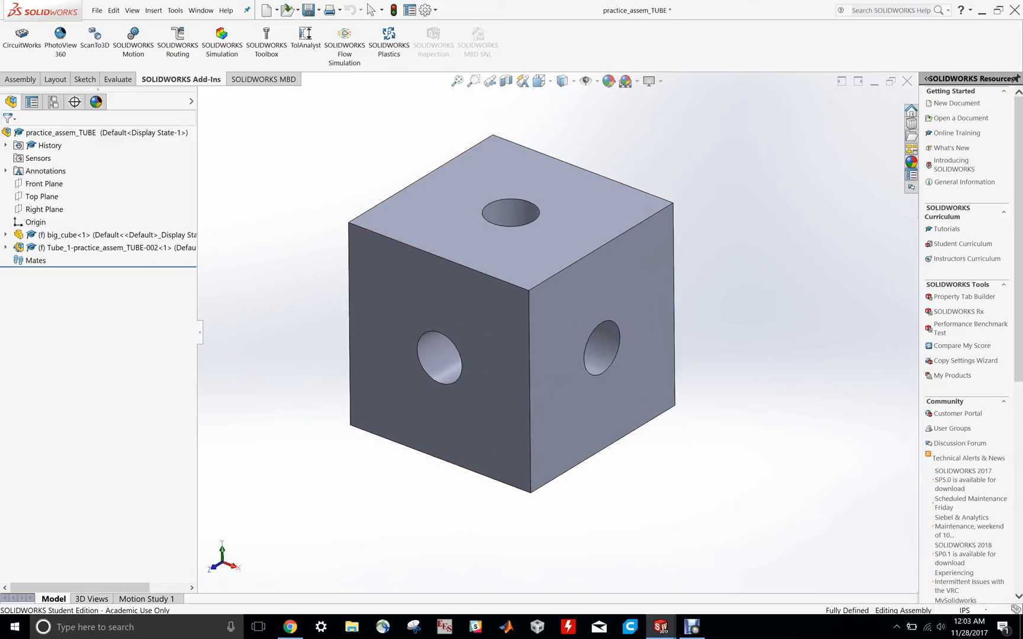
pyautogui.scroll(1, 482, 195)
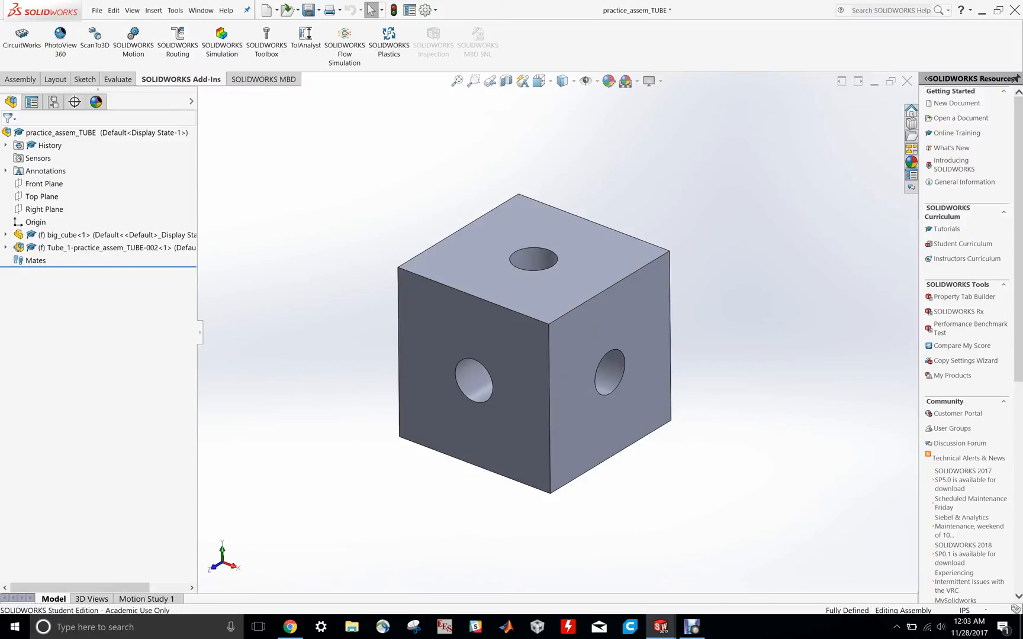
# Turn on the SOLIDWORKS Routing add-in
pyautogui.click(20, 79)
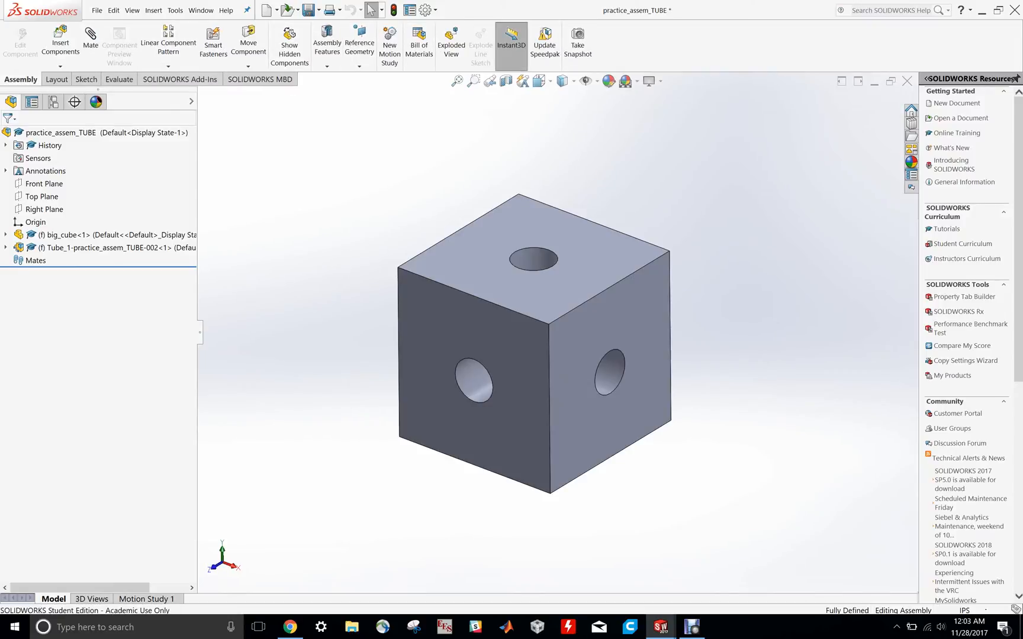
pyautogui.click(180, 78)
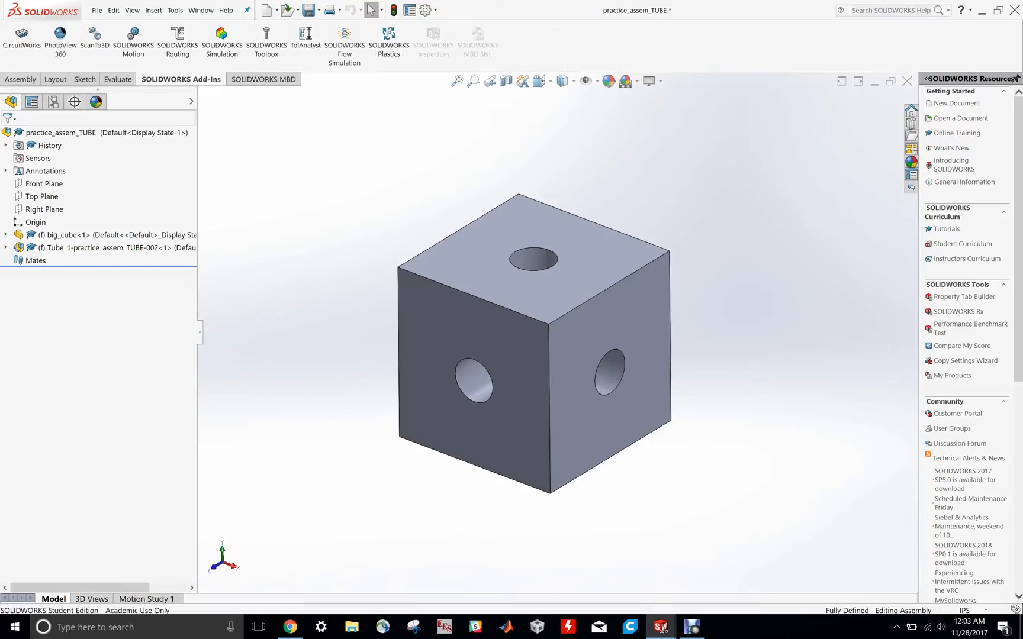
pyautogui.click(178, 42)
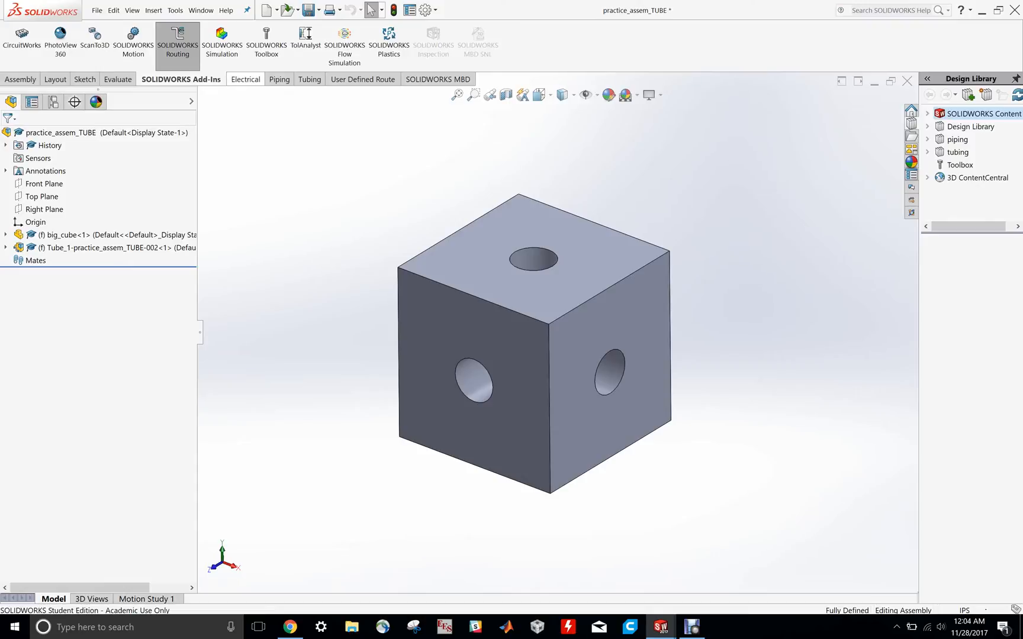
# Compare the route-starting commands available for electrical, piping and tubing routes
pyautogui.click(245, 79)
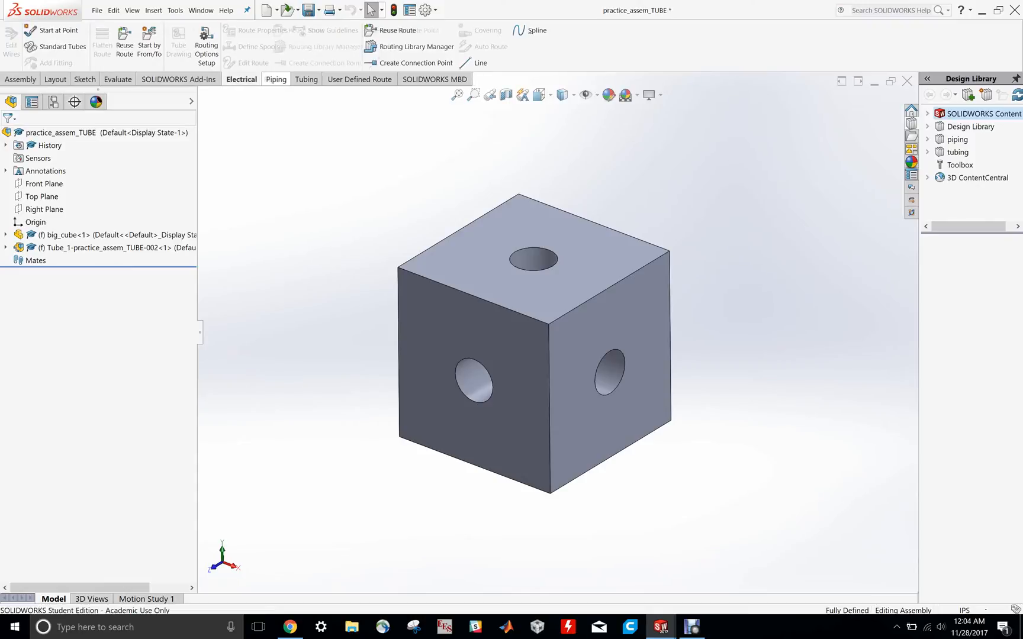
pyautogui.click(275, 79)
pyautogui.click(306, 79)
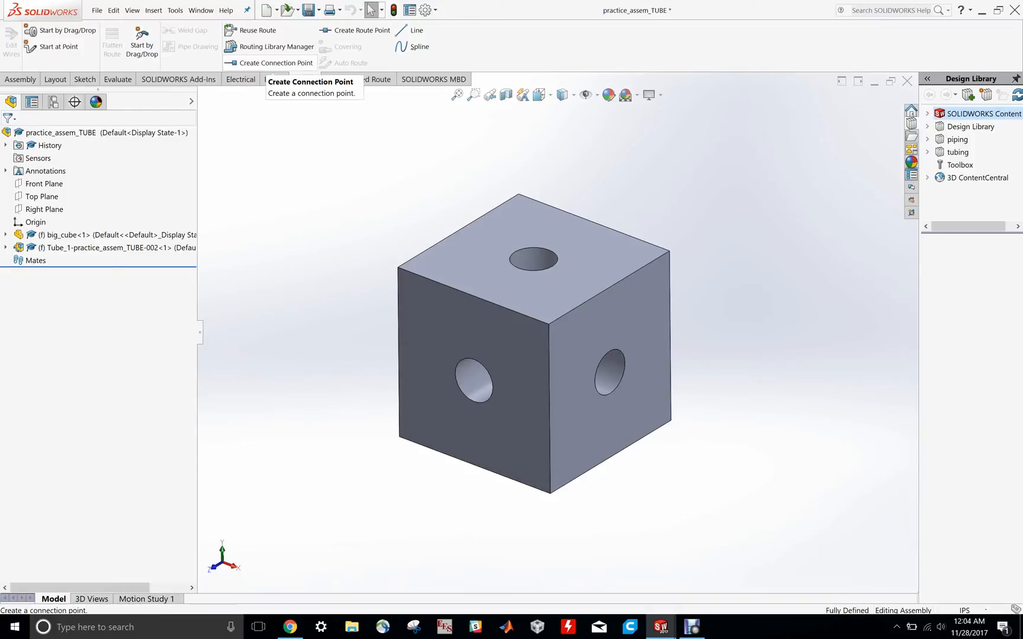
pyautogui.click(274, 79)
pyautogui.click(241, 79)
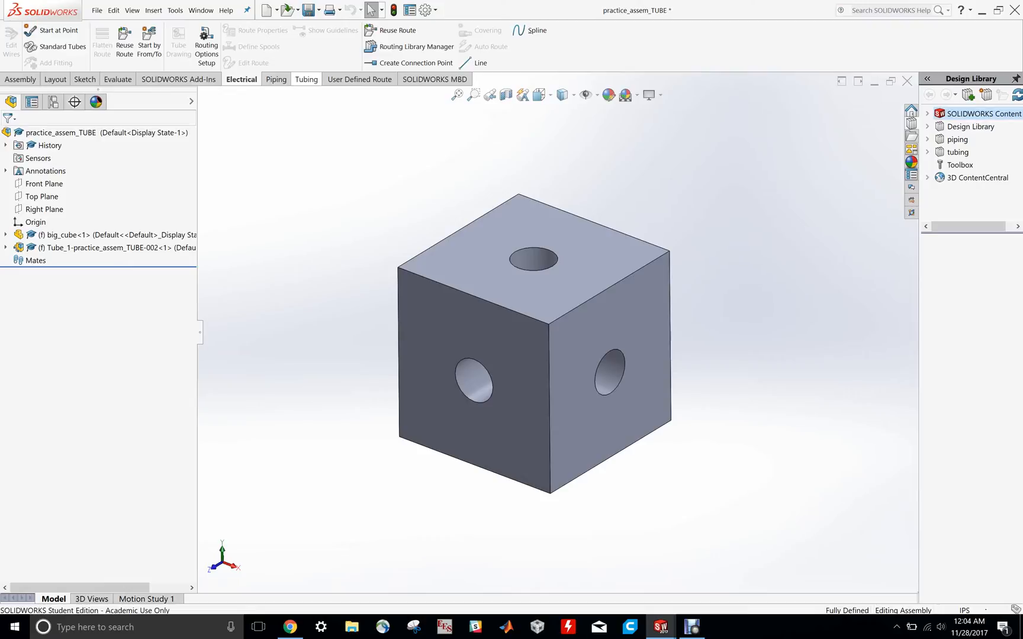
pyautogui.click(306, 78)
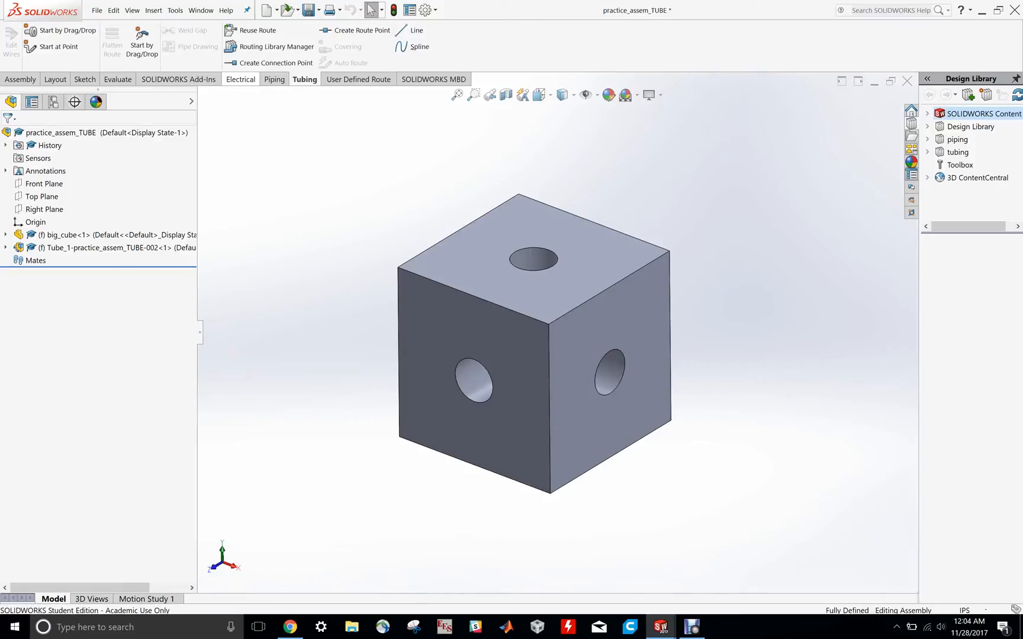
pyautogui.click(240, 80)
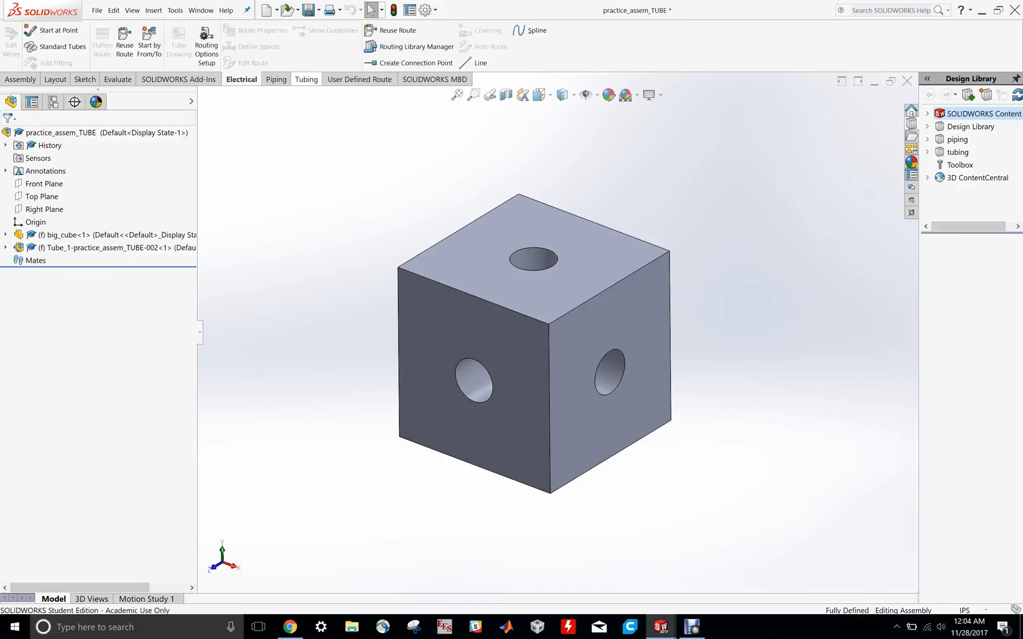
pyautogui.click(306, 80)
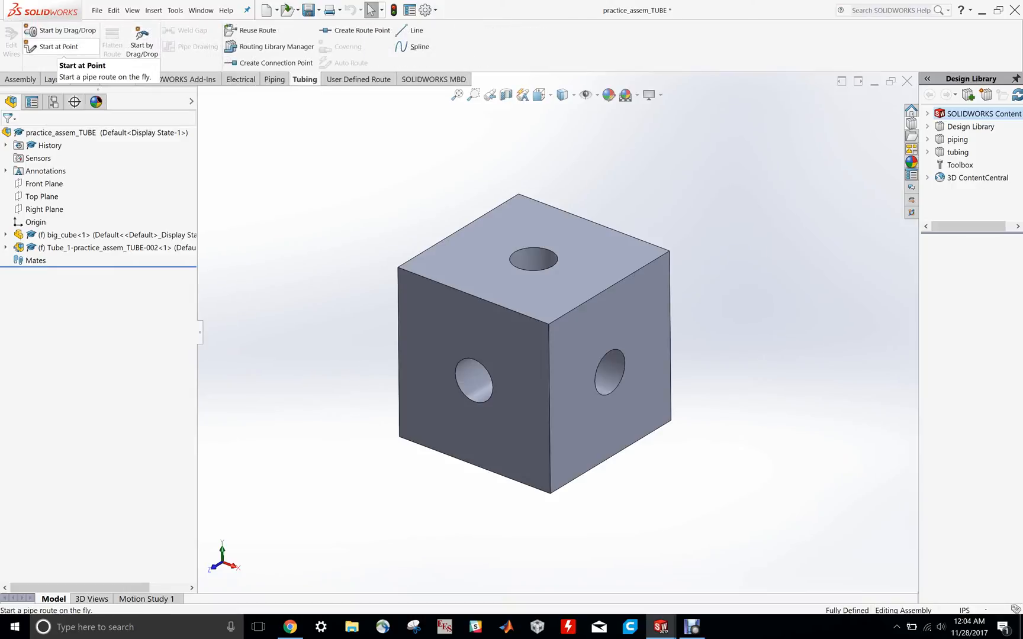
# Start a tube route at a point, using the circular edge of the hole on the cube's dark front face as its origin
pyautogui.click(240, 79)
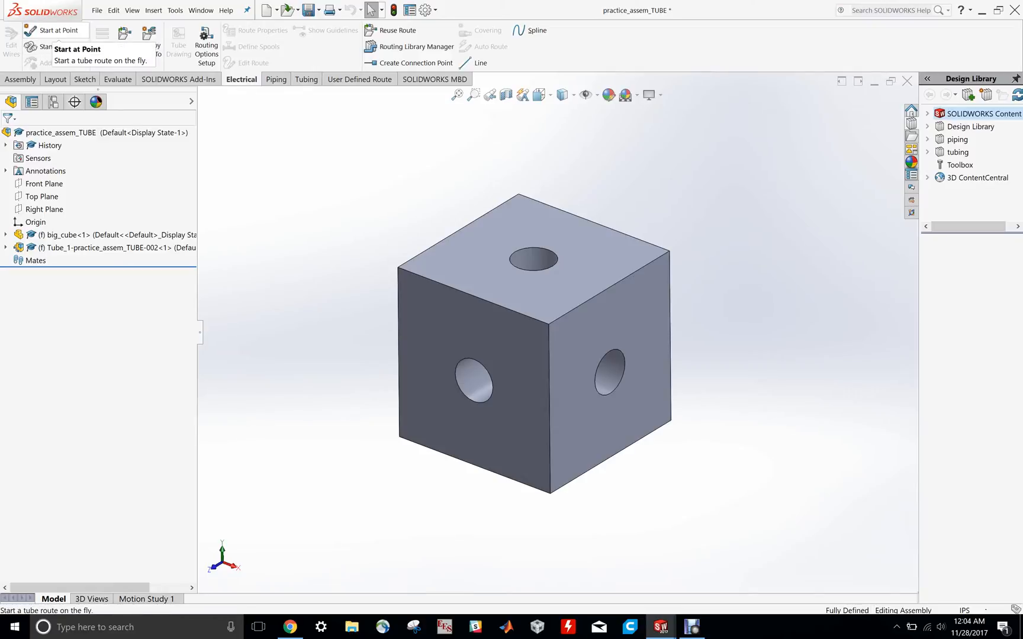
pyautogui.click(54, 30)
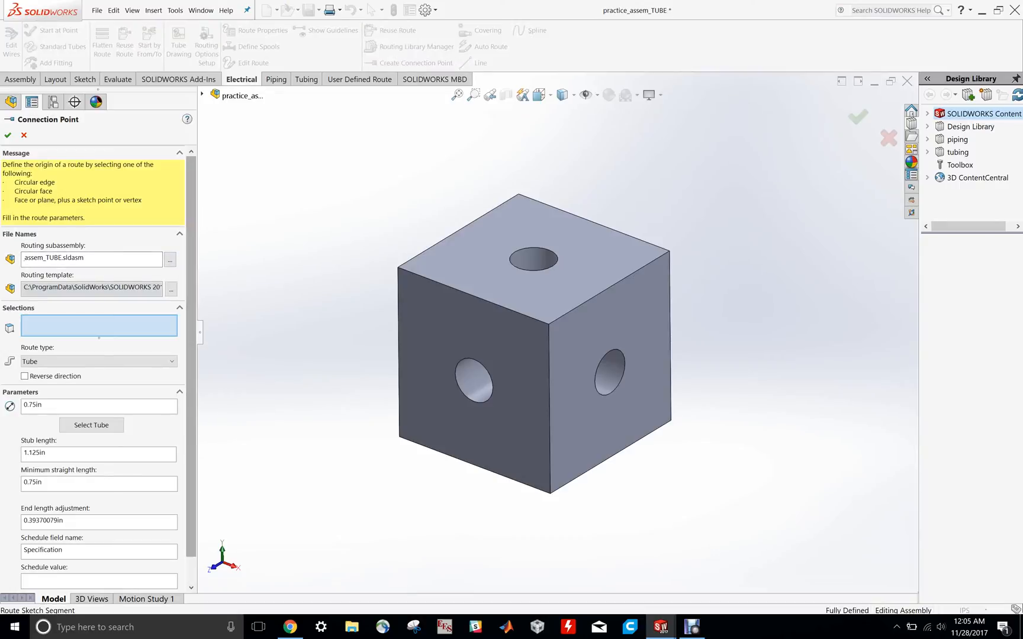
pyautogui.moveTo(190, 320); pyautogui.dragTo(191, 350)
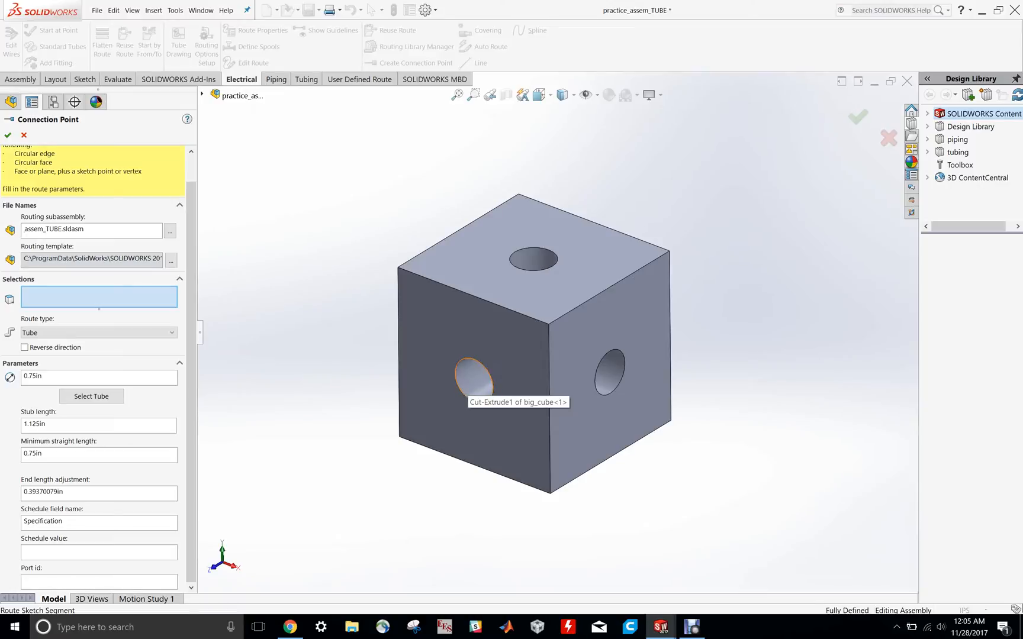
pyautogui.click(457, 386)
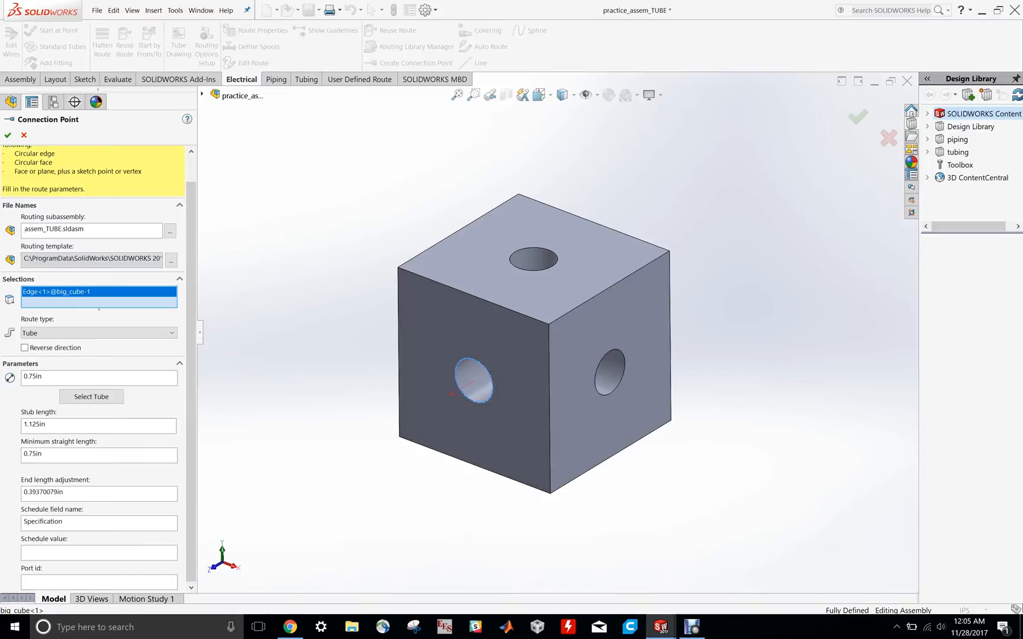
pyautogui.scroll(-8, 463, 405)
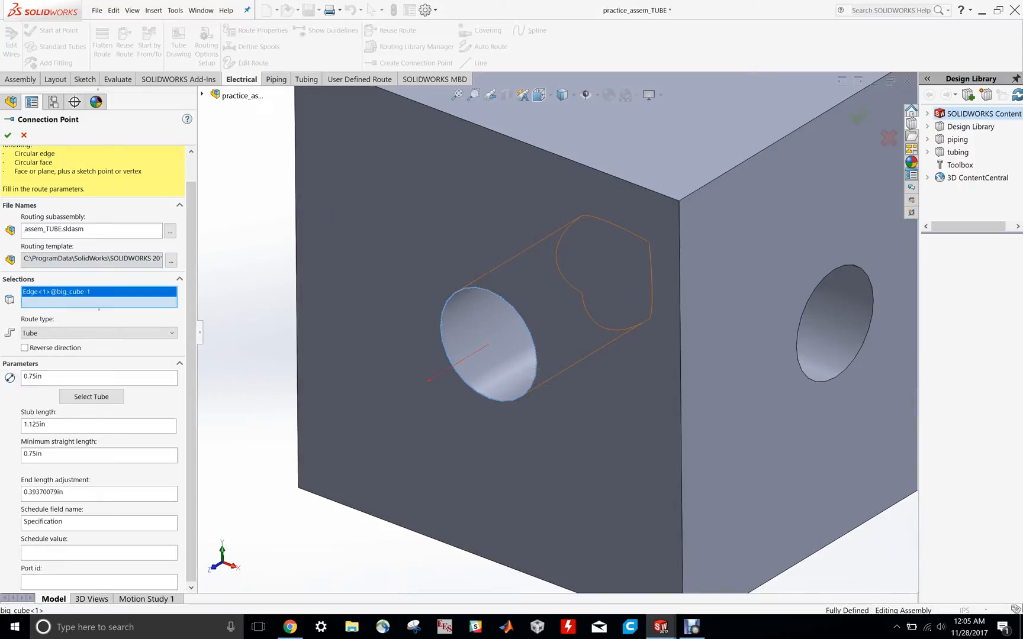
pyautogui.scroll(2, 500, 393)
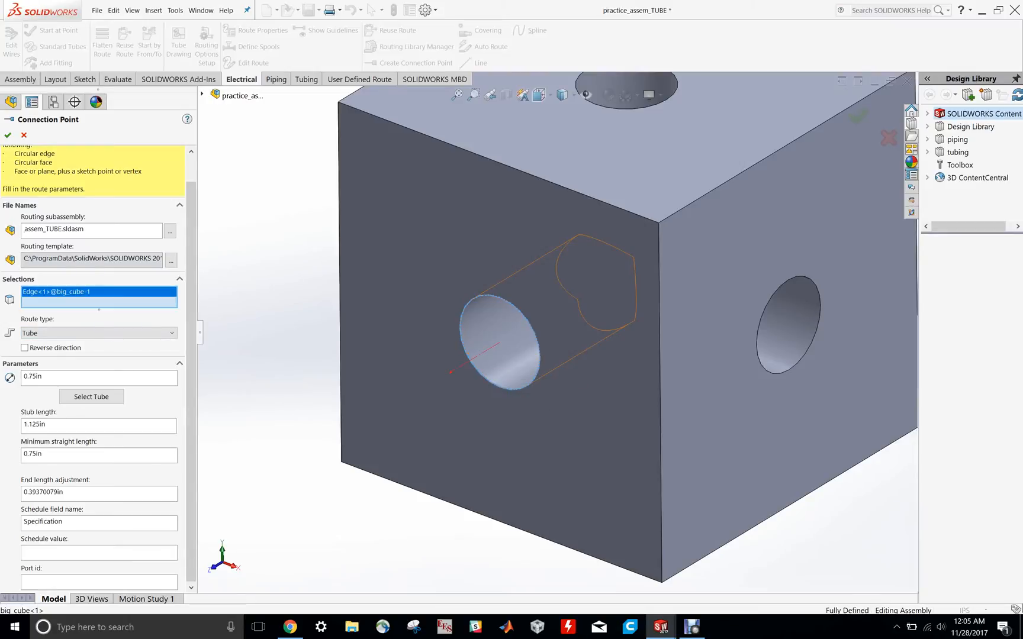
# Try the Electrical route type for the connection point and set it back to Tube
pyautogui.click(97, 333)
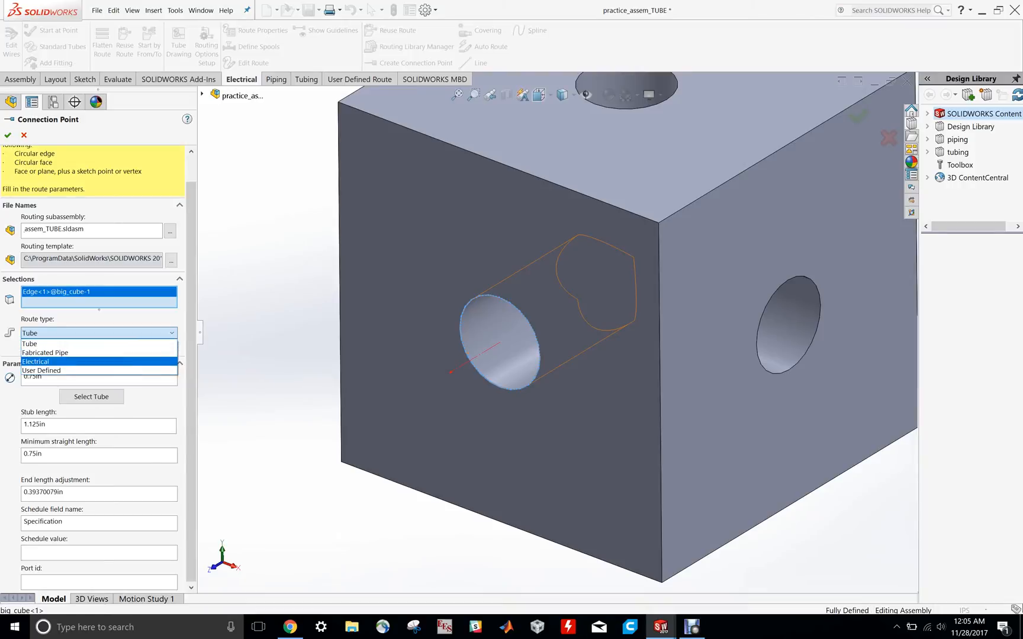
pyautogui.click(40, 361)
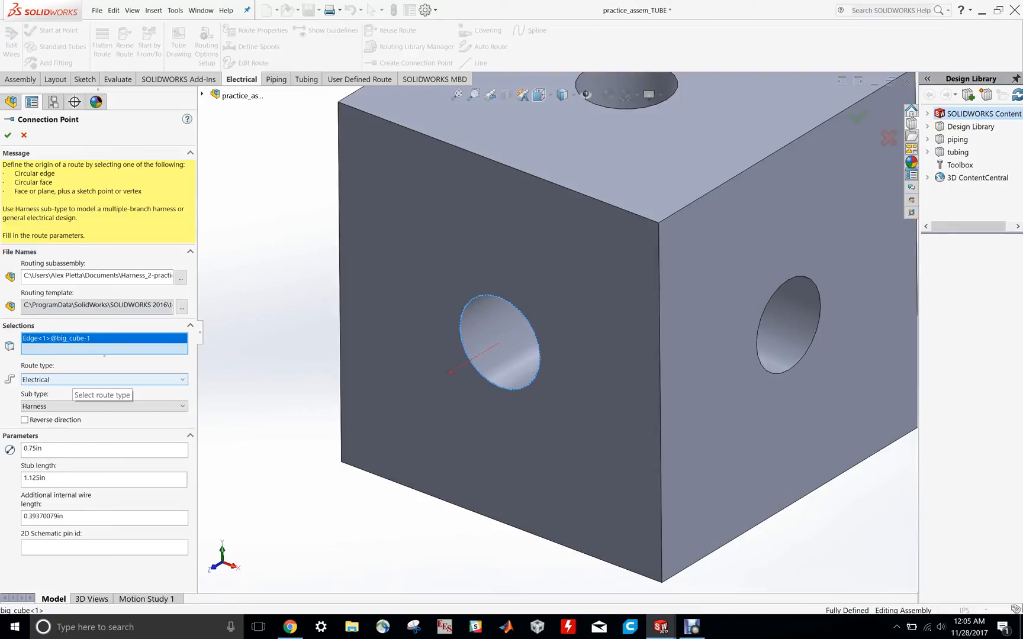
pyautogui.click(72, 379)
pyautogui.click(65, 390)
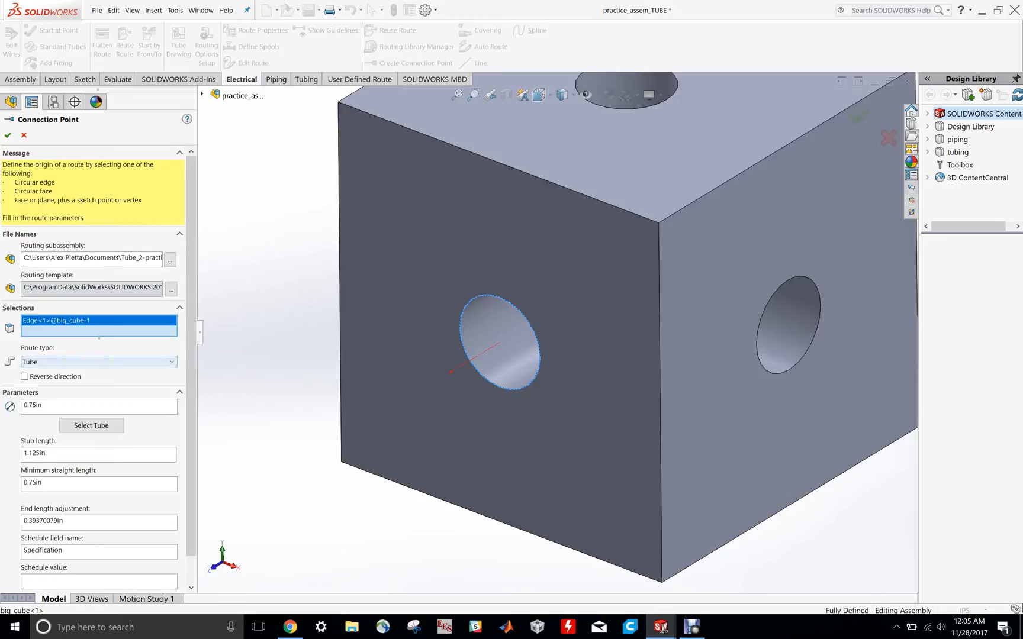
pyautogui.scroll(-1, 65, 358)
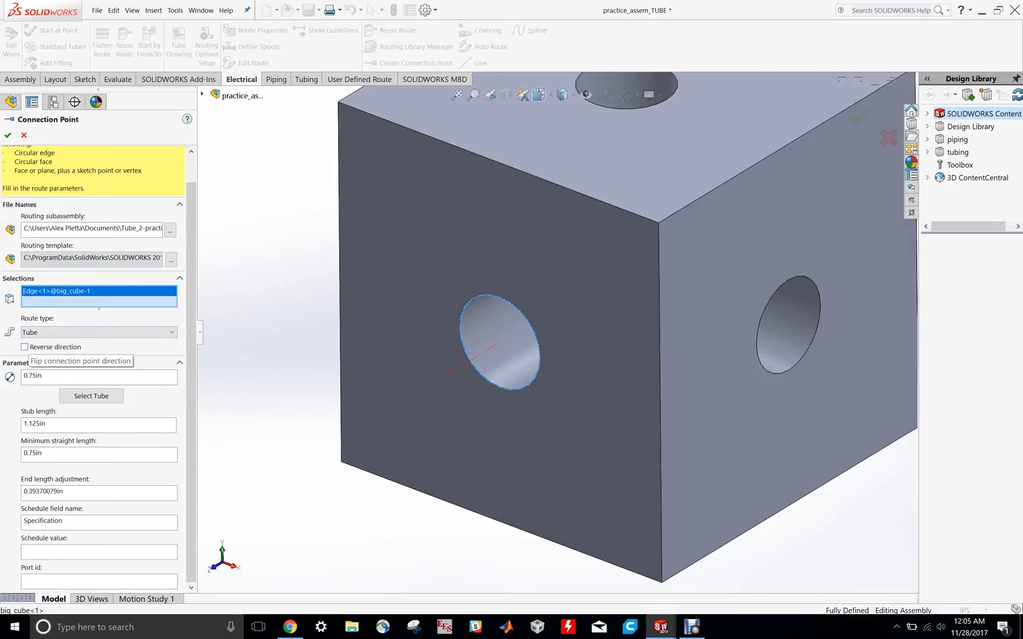
pyautogui.scroll(-3, 482, 350)
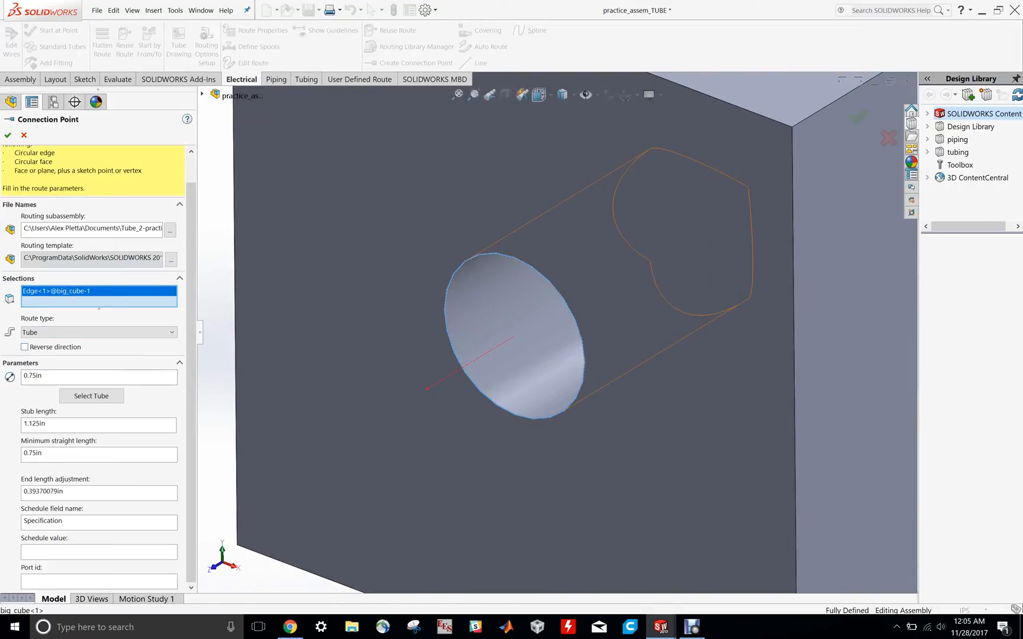
pyautogui.click(25, 347)
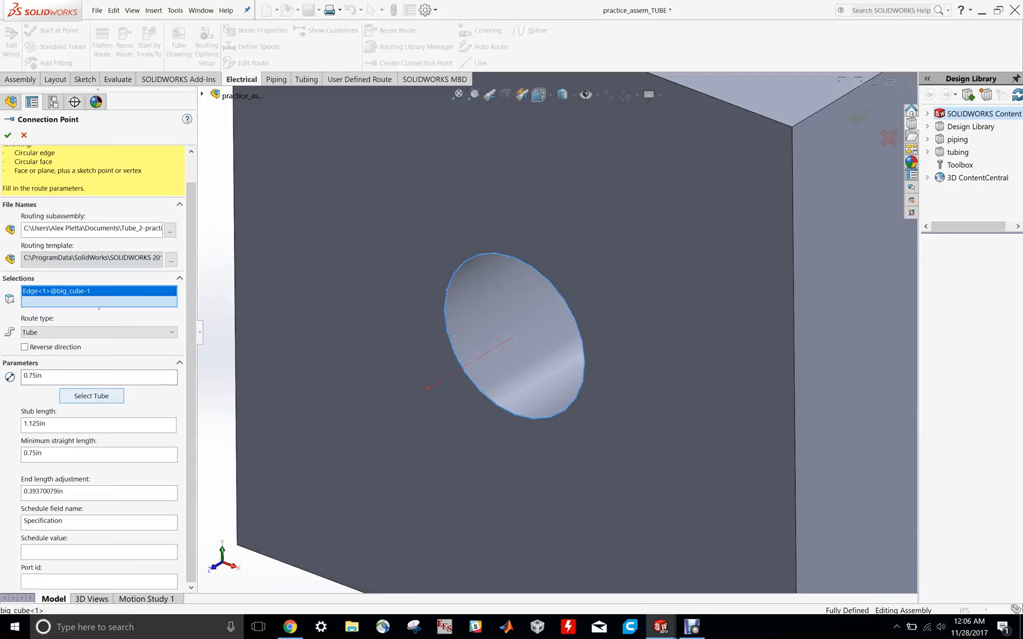
# Select the tube-ss part from Documents\Subversion\218e\Solidworks\300 - Drivetrain\330 - Cooling\tubing as the route's tube, accepting its use from outside the library folder
pyautogui.click(91, 396)
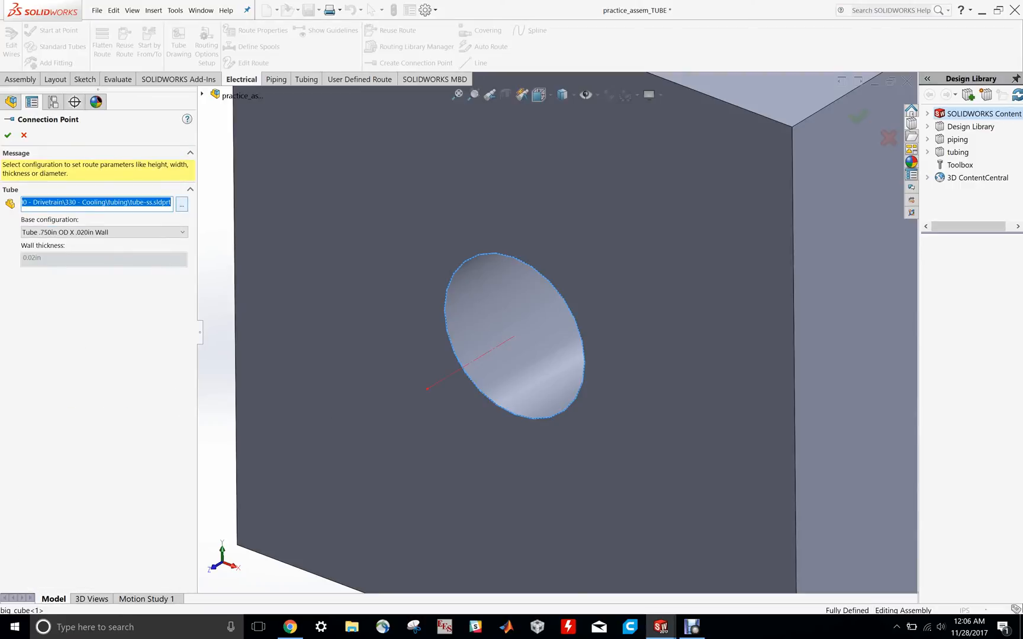
pyautogui.click(182, 205)
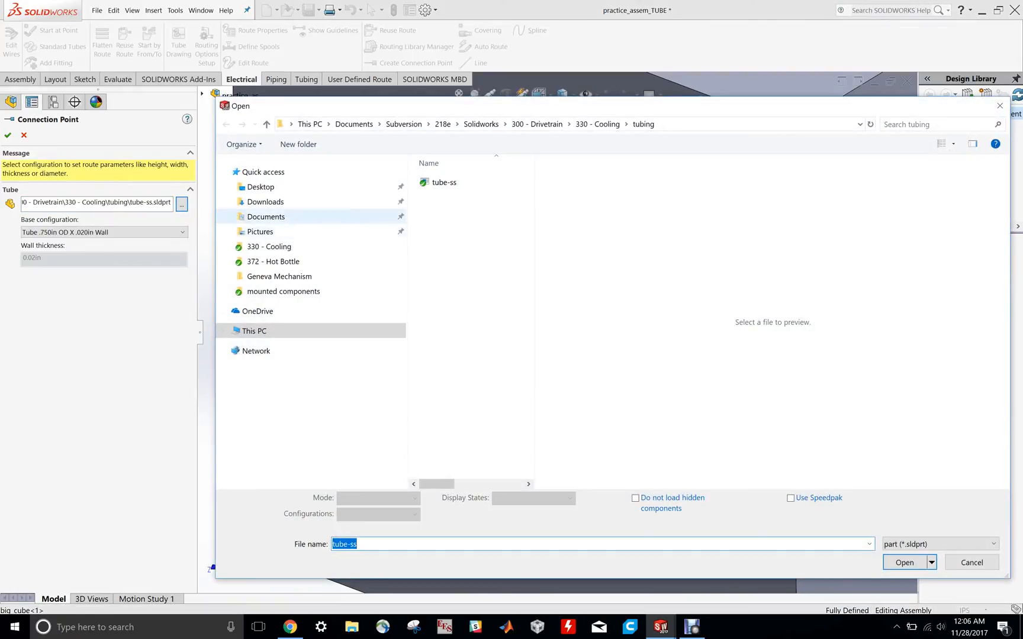
pyautogui.click(266, 216)
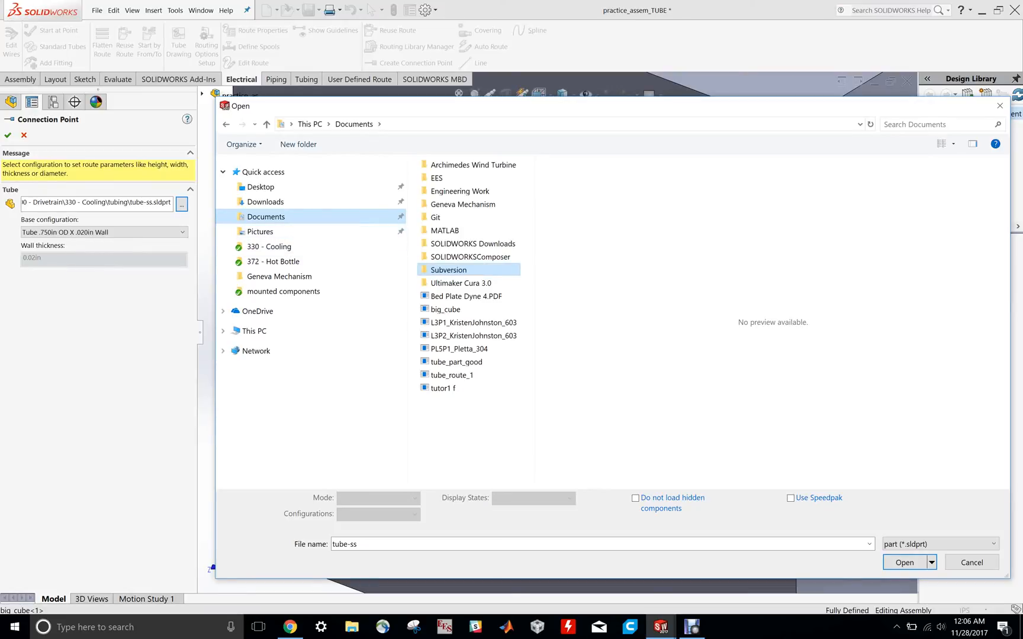
pyautogui.doubleClick(449, 270)
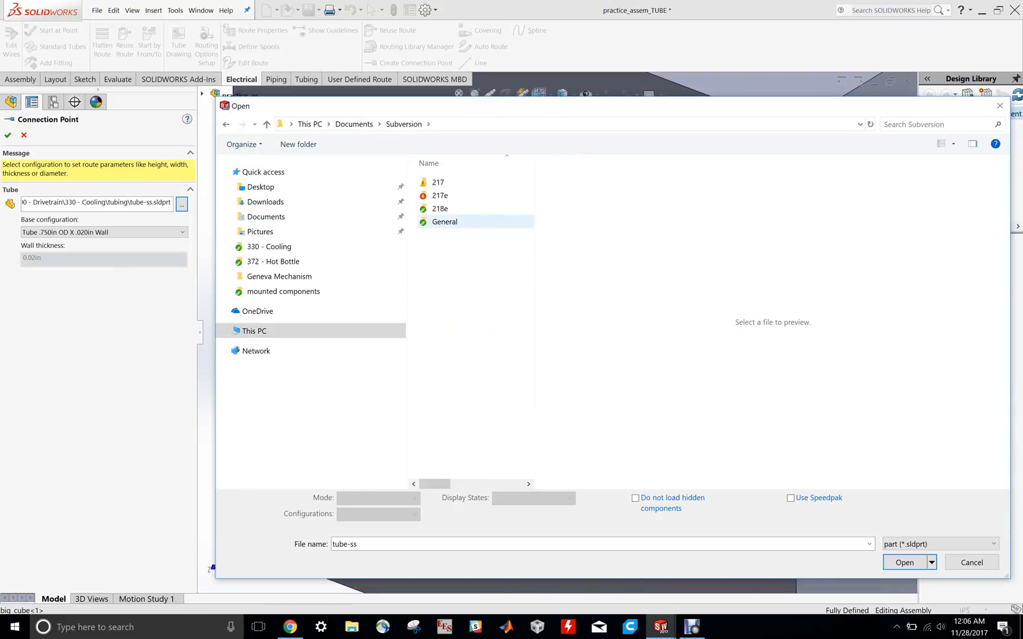
pyautogui.doubleClick(440, 208)
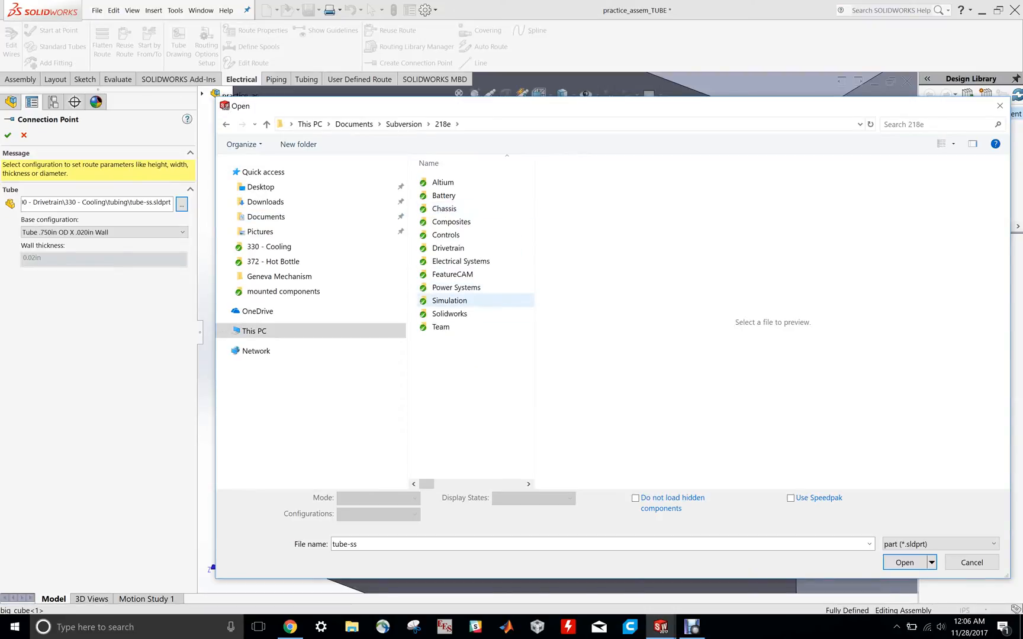
pyautogui.doubleClick(449, 313)
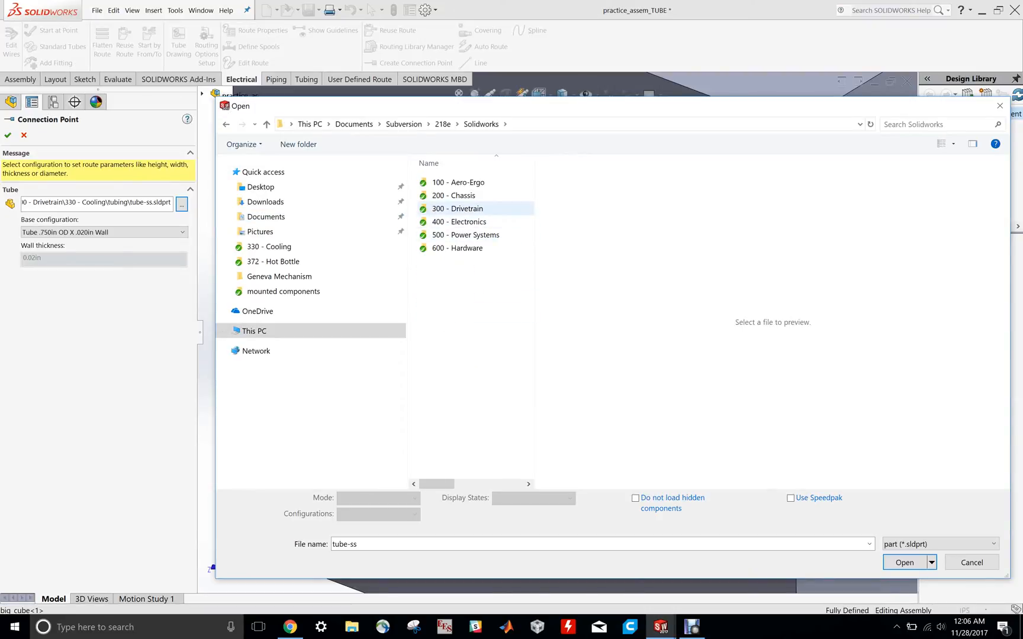
pyautogui.doubleClick(458, 208)
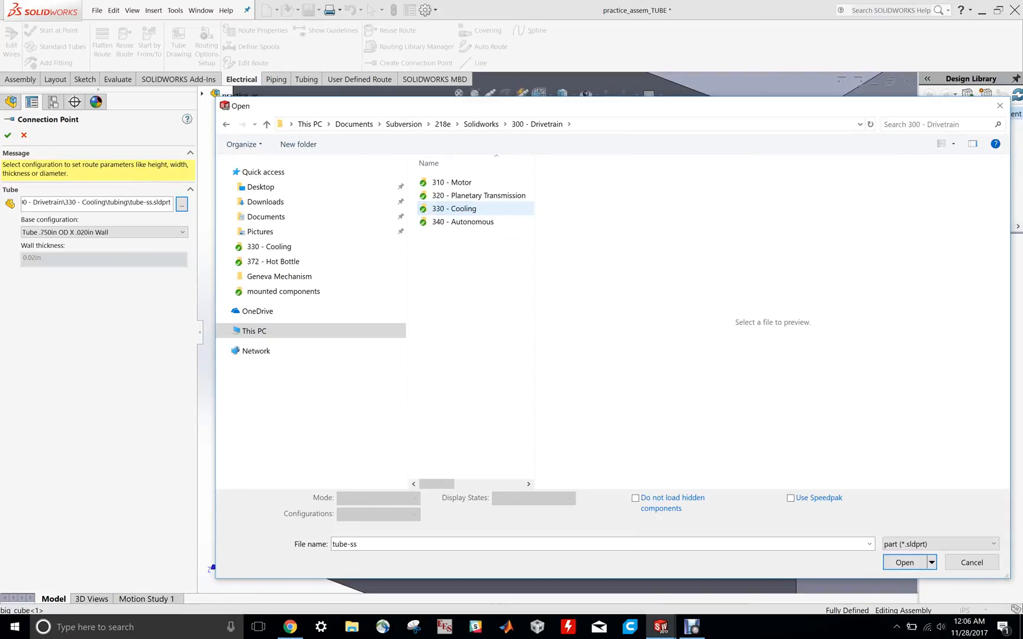
pyautogui.doubleClick(454, 209)
pyautogui.doubleClick(442, 222)
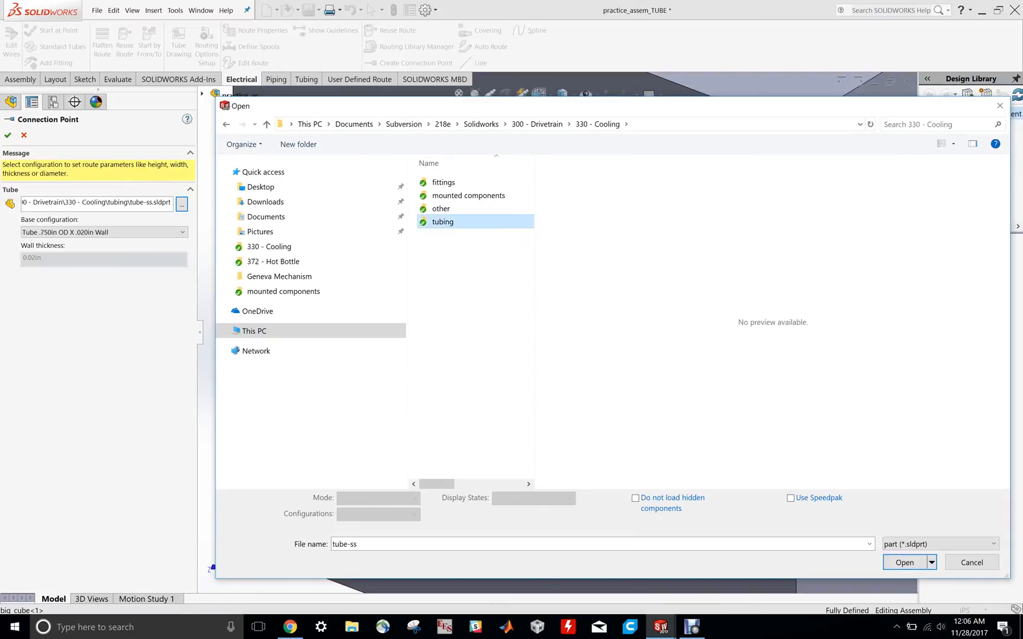
pyautogui.click(444, 182)
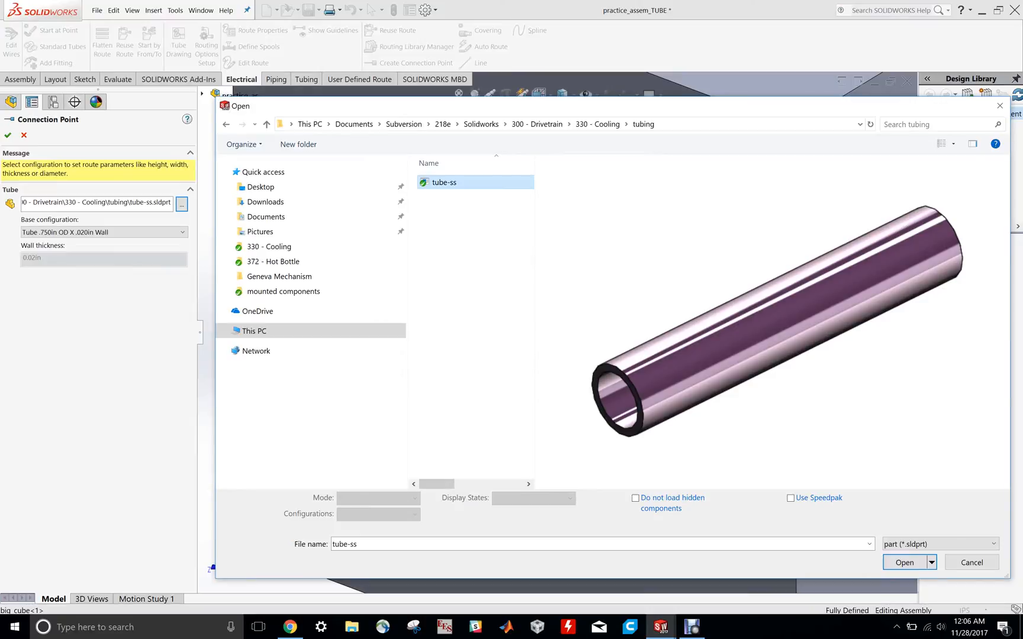
pyautogui.click(905, 562)
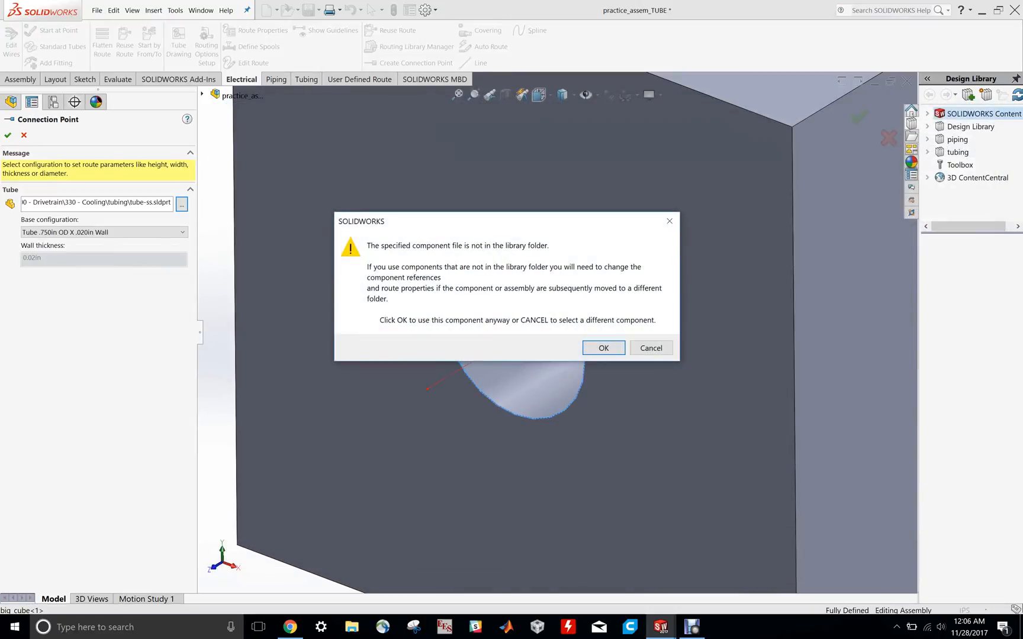
pyautogui.click(603, 347)
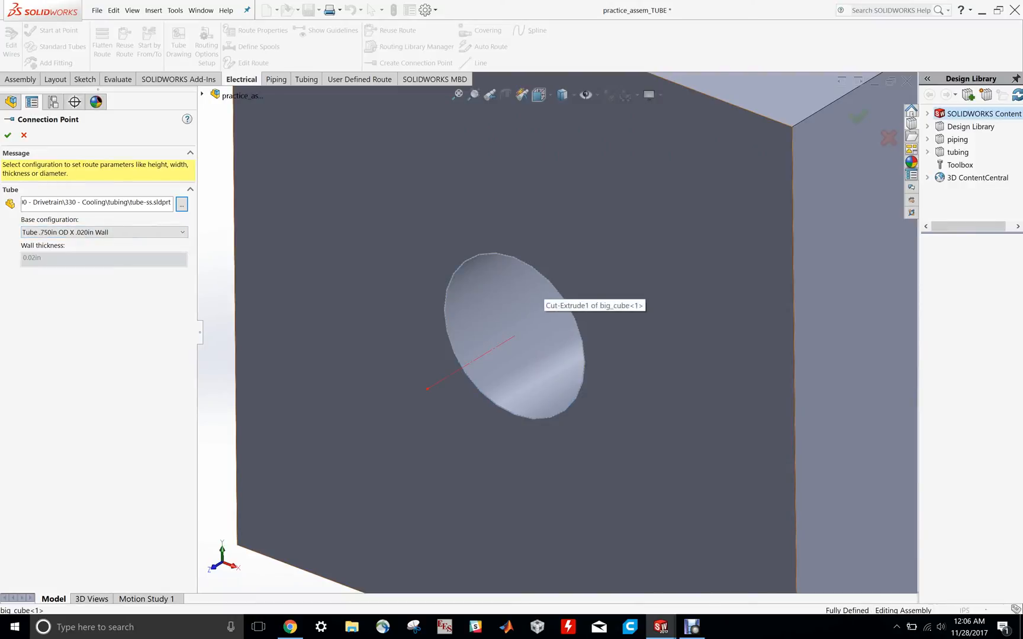
# Set the tube's base configuration to Tube .500in OD X .065in Wall and accept the tube selection
pyautogui.click(103, 232)
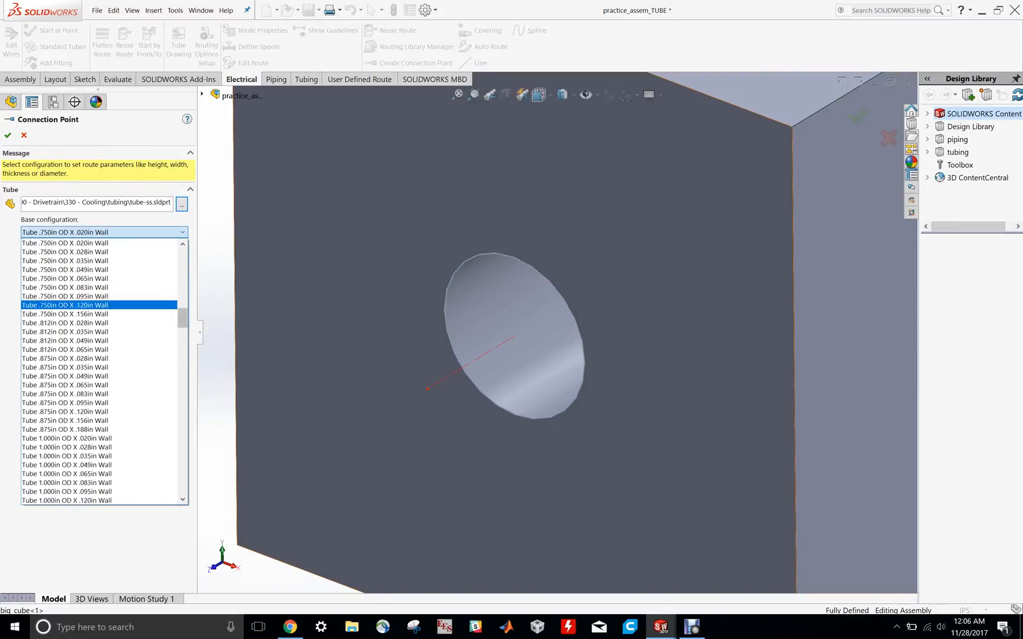
pyautogui.scroll(-15, 101, 305)
pyautogui.scroll(20, 100, 304)
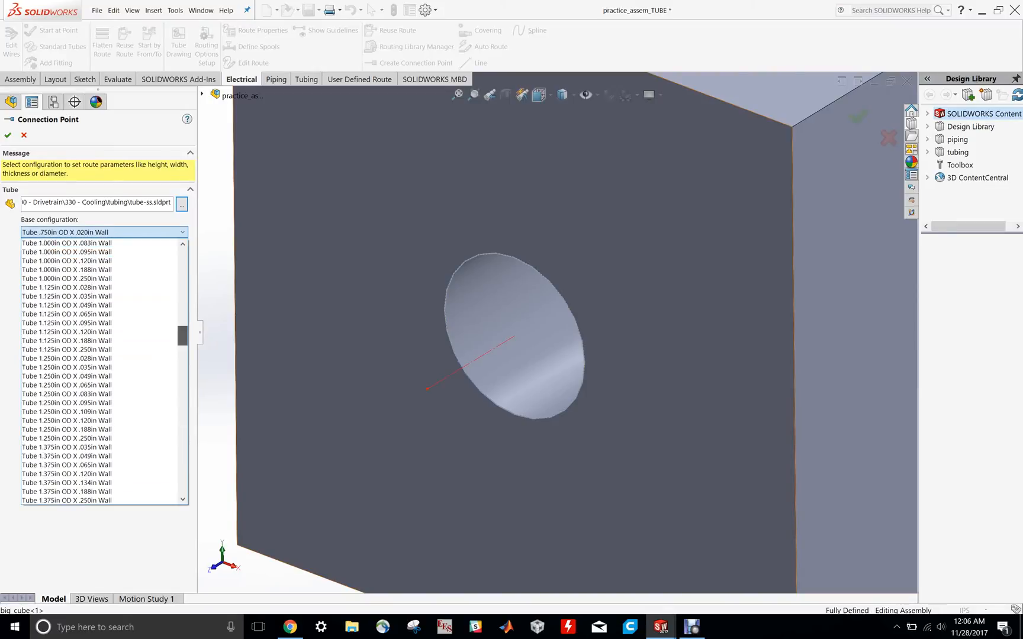
pyautogui.scroll(-11, 101, 296)
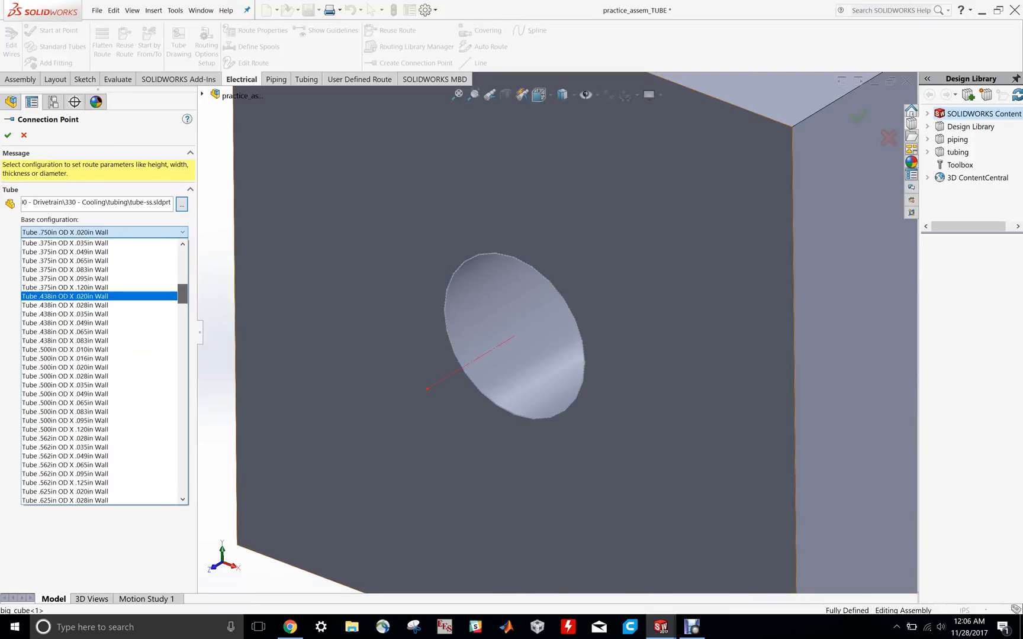
pyautogui.click(95, 402)
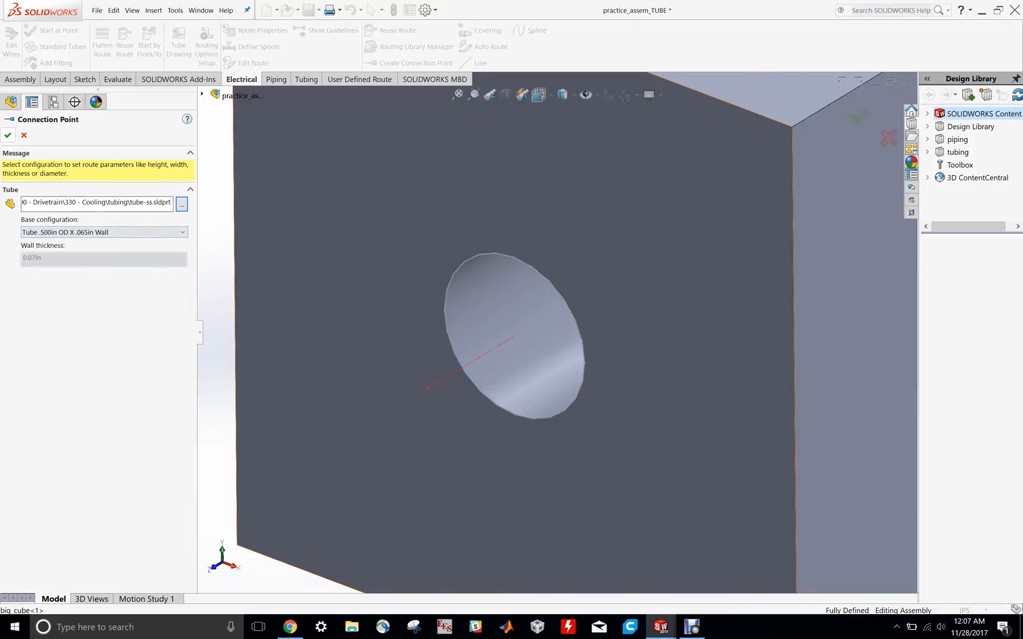
pyautogui.click(8, 135)
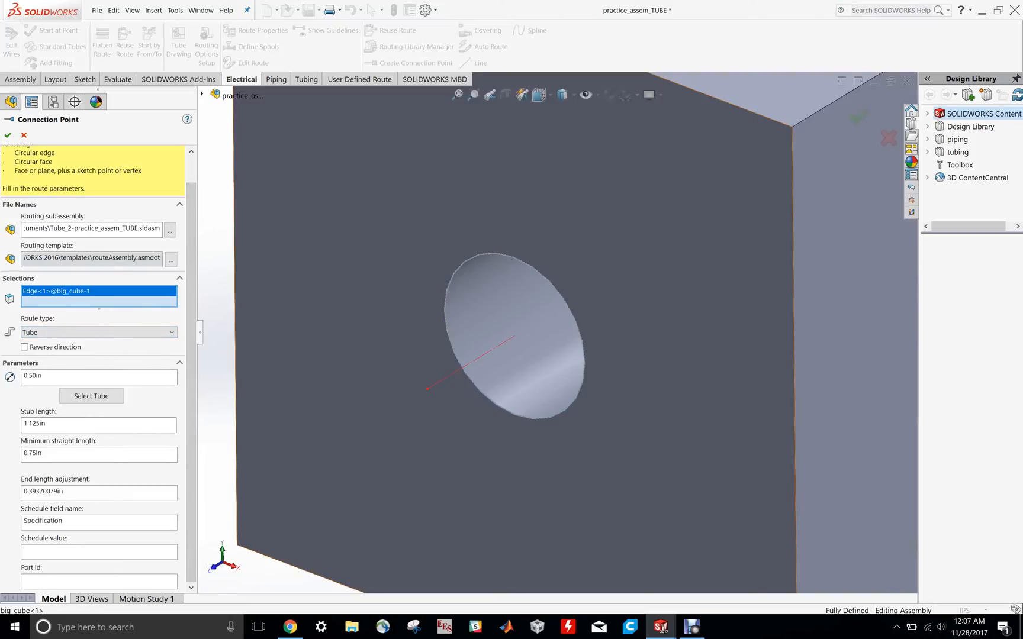
# Set the connection point's stub length to 1 in and accept the connection point
pyautogui.click(59, 424)
pyautogui.write('1')
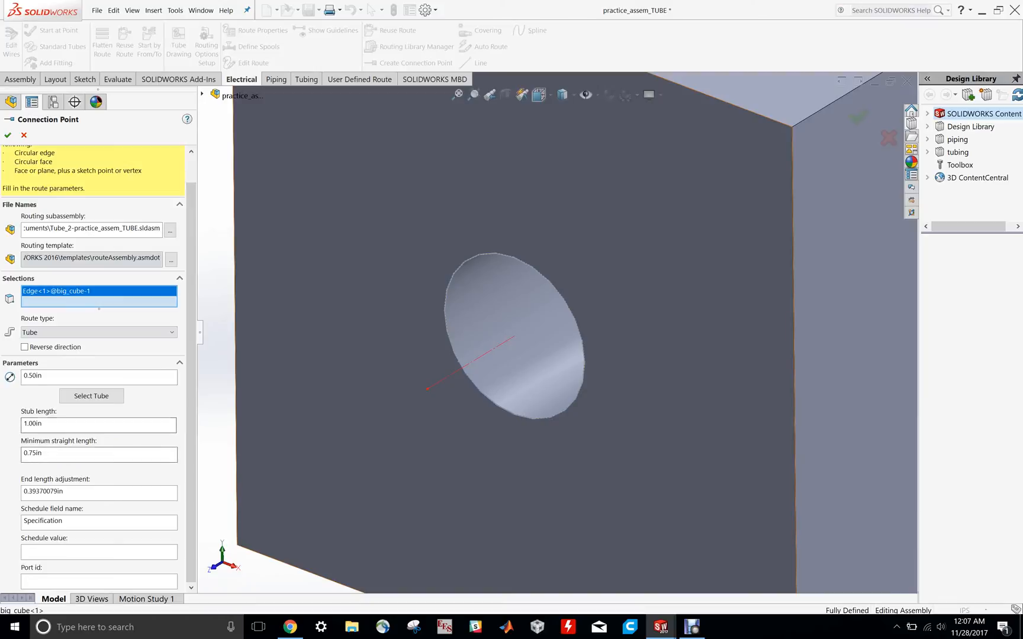
pyautogui.click(8, 135)
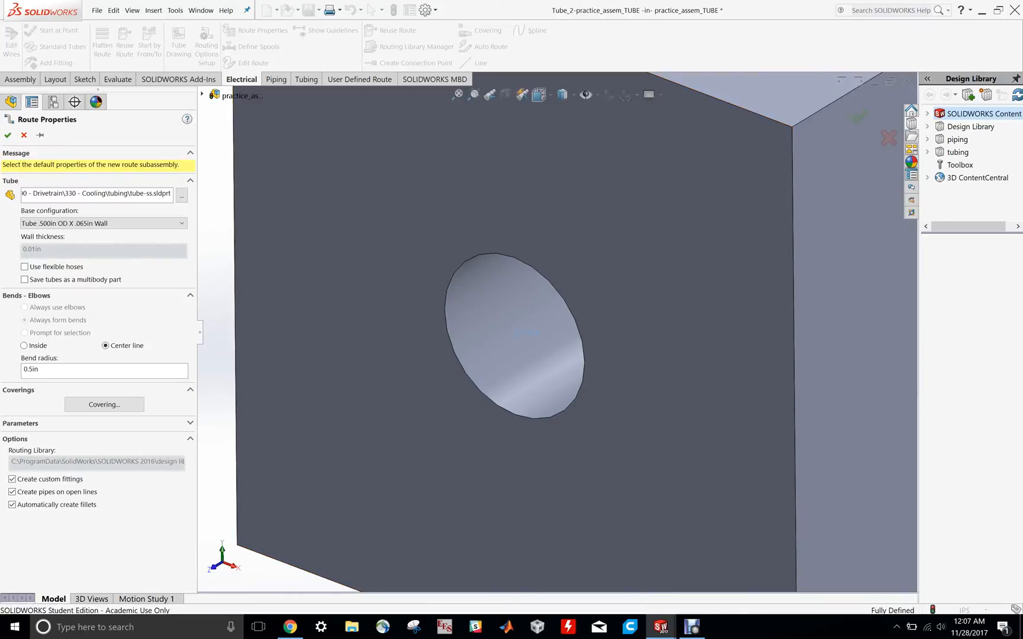
# Enable flexible hoses for the new route subassembly, review its connection parameters and accept the route properties
pyautogui.scroll(3, 715, 324)
pyautogui.scroll(-1, 714, 325)
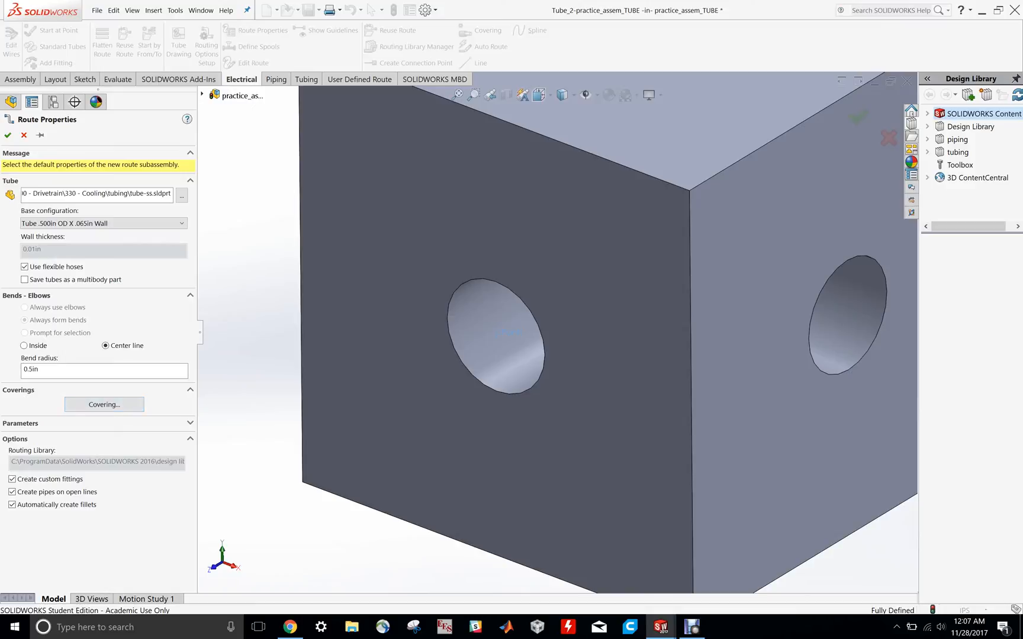
pyautogui.click(190, 422)
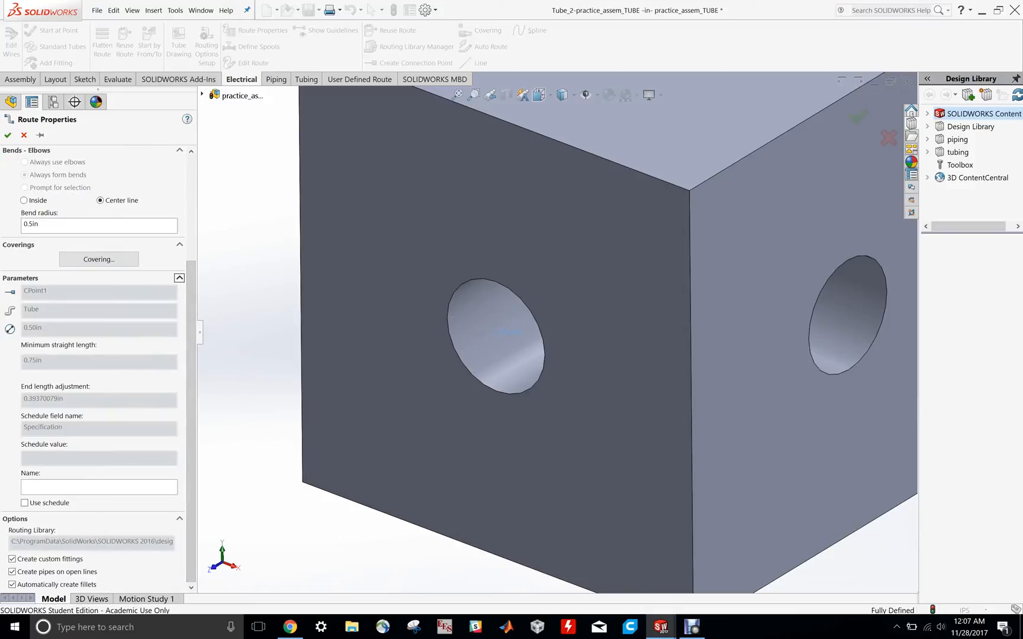
pyautogui.click(179, 277)
pyautogui.scroll(5, 507, 333)
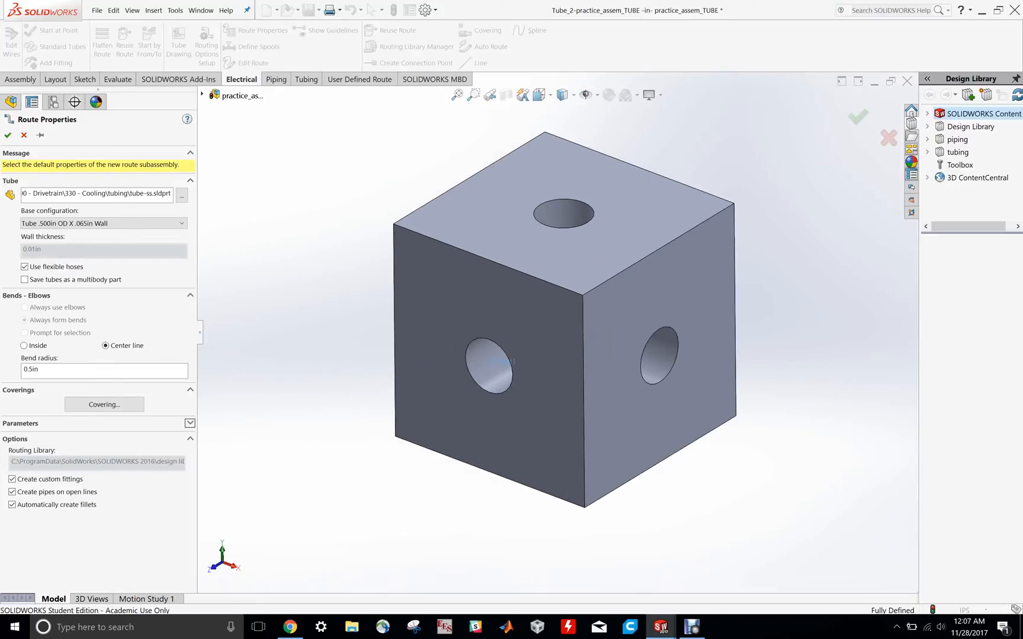
pyautogui.click(8, 135)
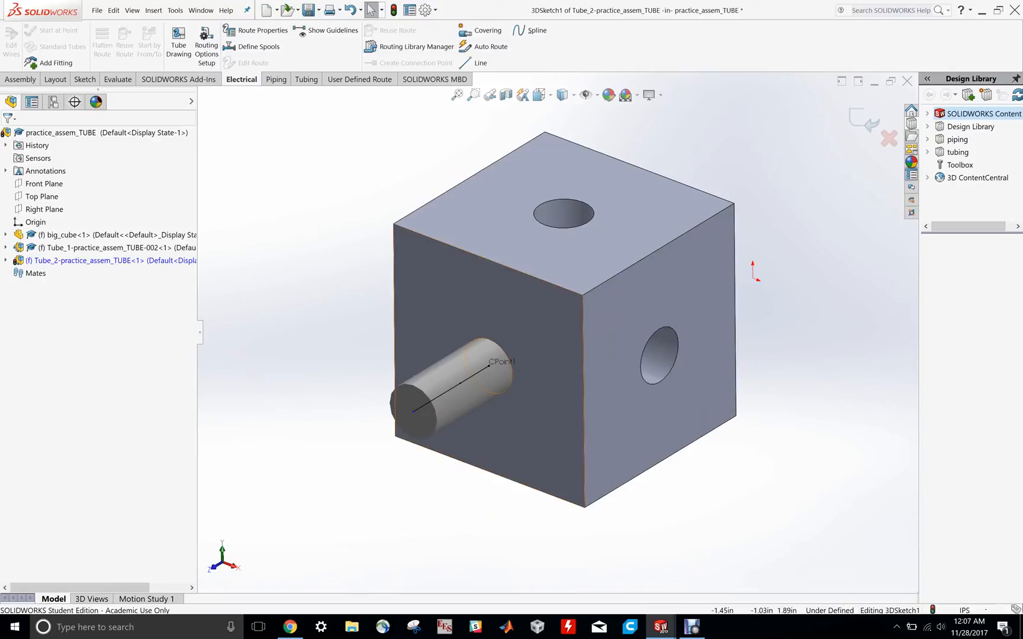
# Shorten the tube stub by moving its free end toward the cube's dark face, and exit the route sketch
pyautogui.scroll(-2, 464, 401)
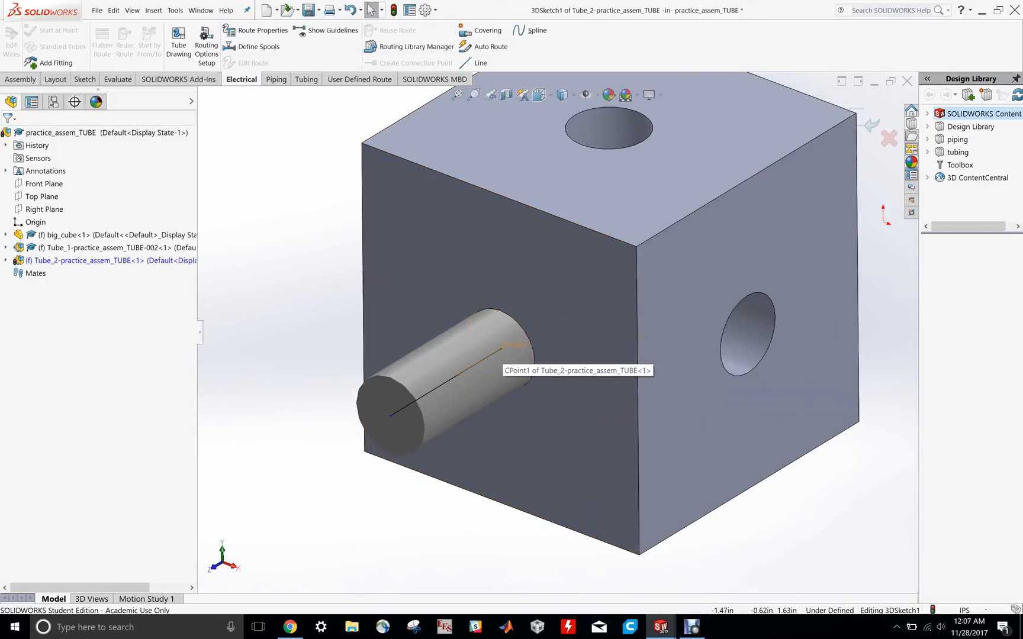
pyautogui.moveTo(390, 415); pyautogui.dragTo(426, 393)
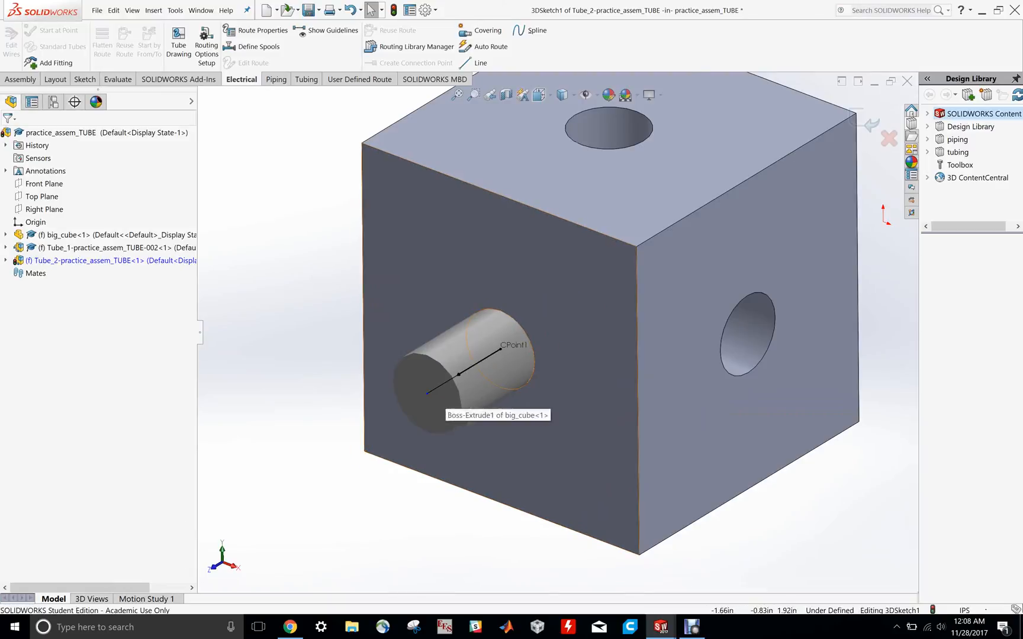
pyautogui.scroll(-3, 418, 403)
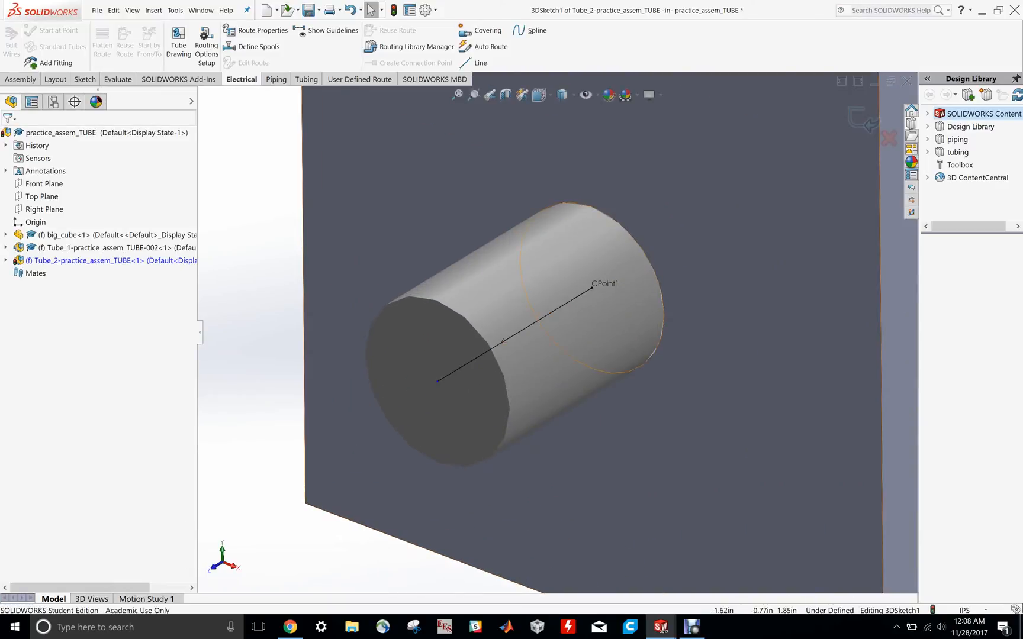
pyautogui.scroll(-3, 563, 326)
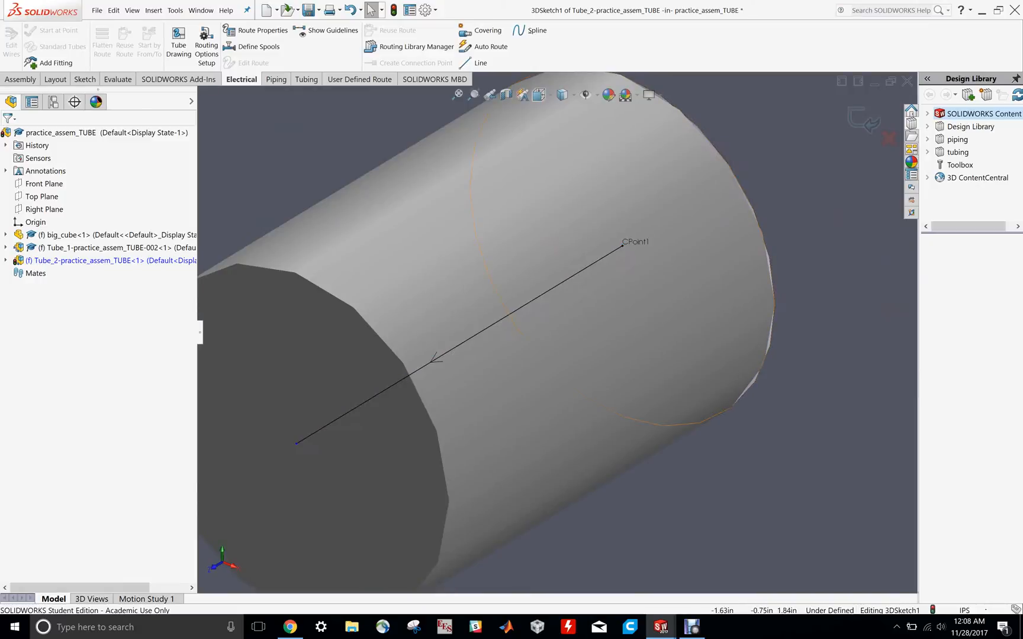
pyautogui.scroll(1, 556, 333)
pyautogui.scroll(10, 556, 331)
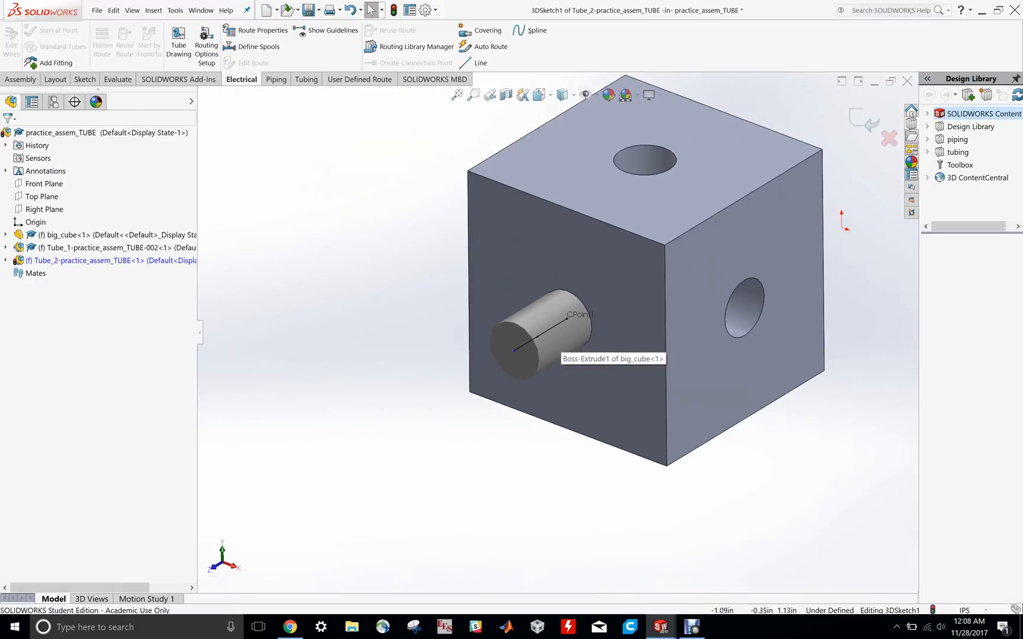
pyautogui.scroll(-4, 663, 234)
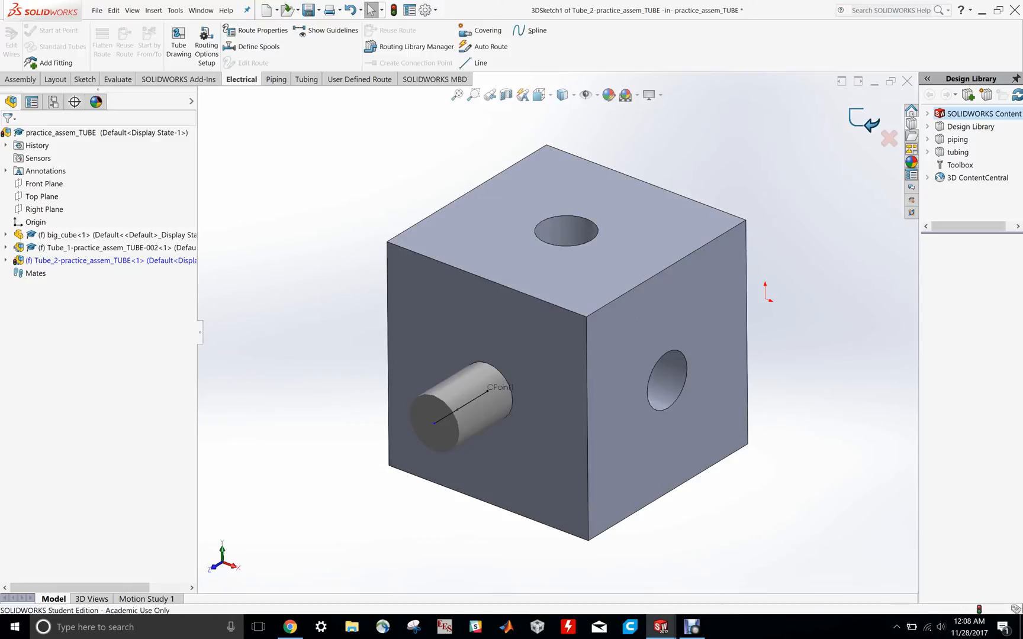
pyautogui.click(864, 120)
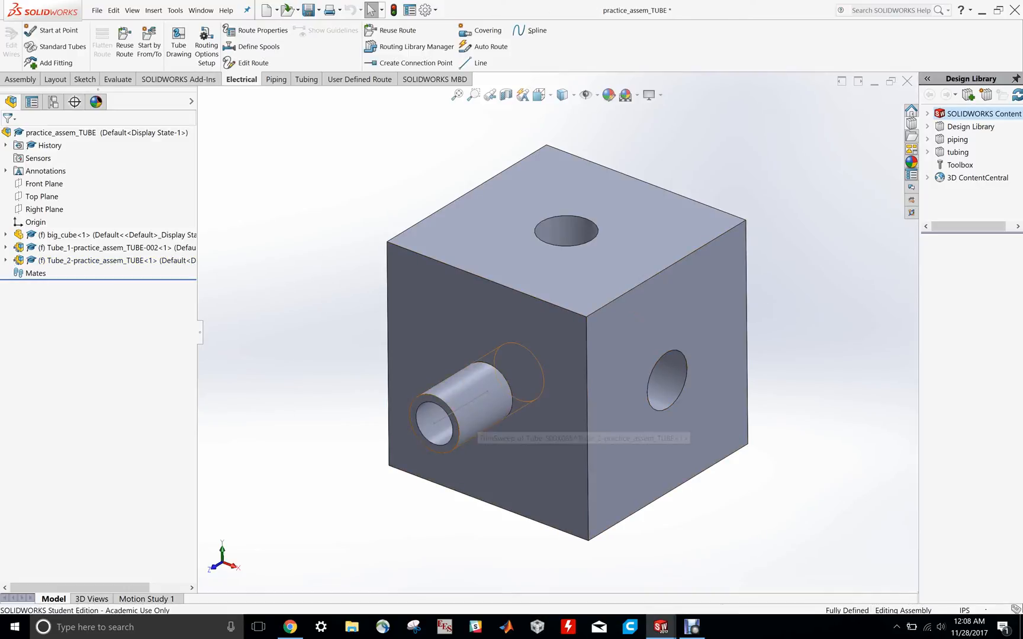
# Delete the Tube_1-practice_assem_TUBE-002 subassembly from the assembly
pyautogui.scroll(-3, 470, 391)
pyautogui.moveTo(475, 411)
pyautogui.mouseDown(button='middle')
pyautogui.moveTo(571, 349)
pyautogui.moveTo(530, 349)
pyautogui.moveTo(465, 408)
pyautogui.mouseUp(button='middle')
pyautogui.scroll(4, 473, 406)
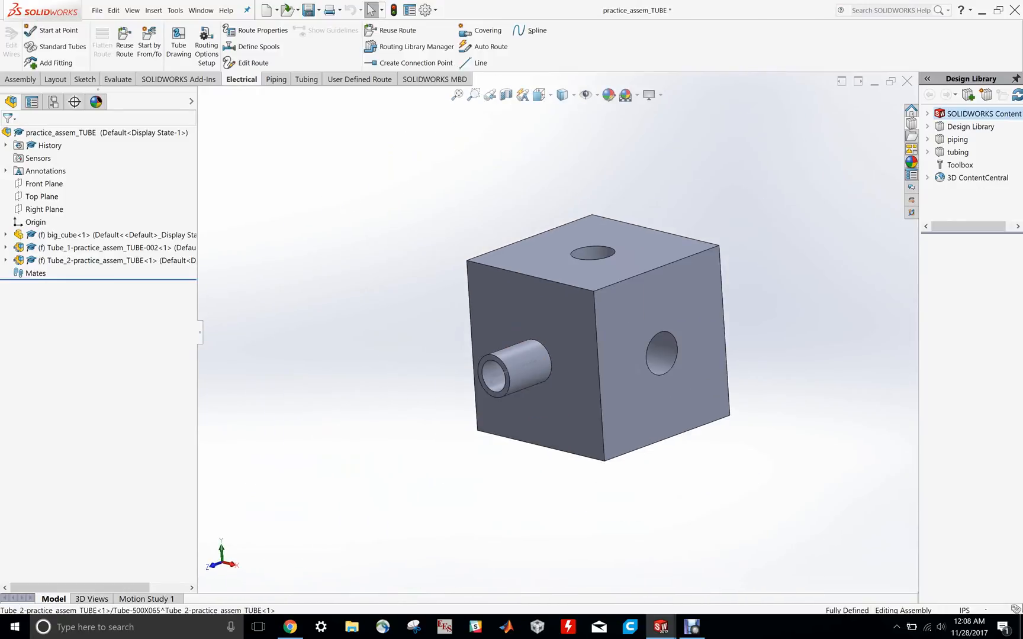
pyautogui.moveTo(509, 367); pyautogui.dragTo(560, 409, button='middle')
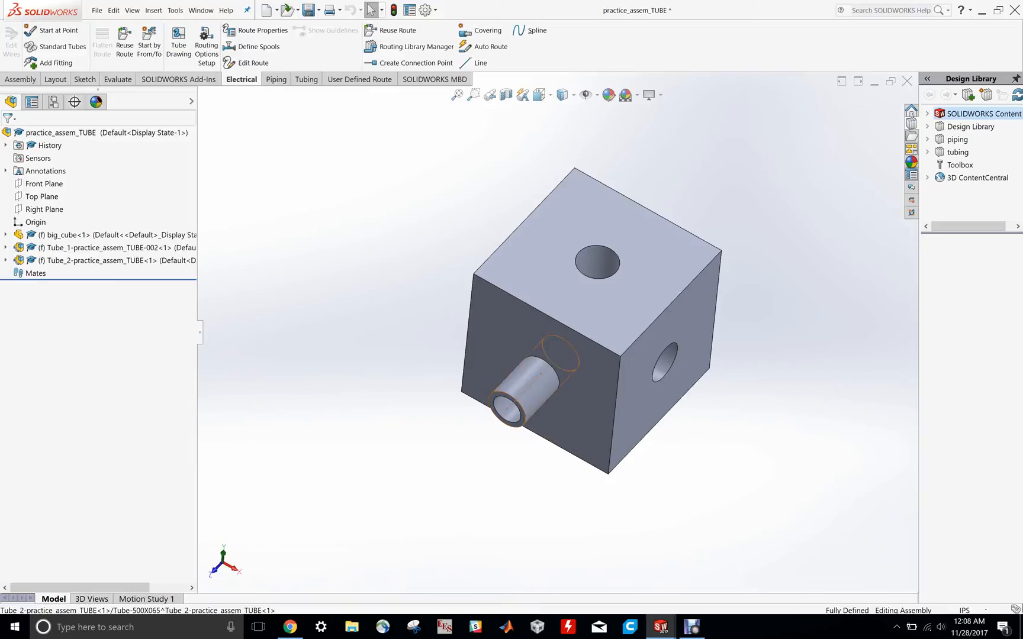
pyautogui.rightClick(155, 247)
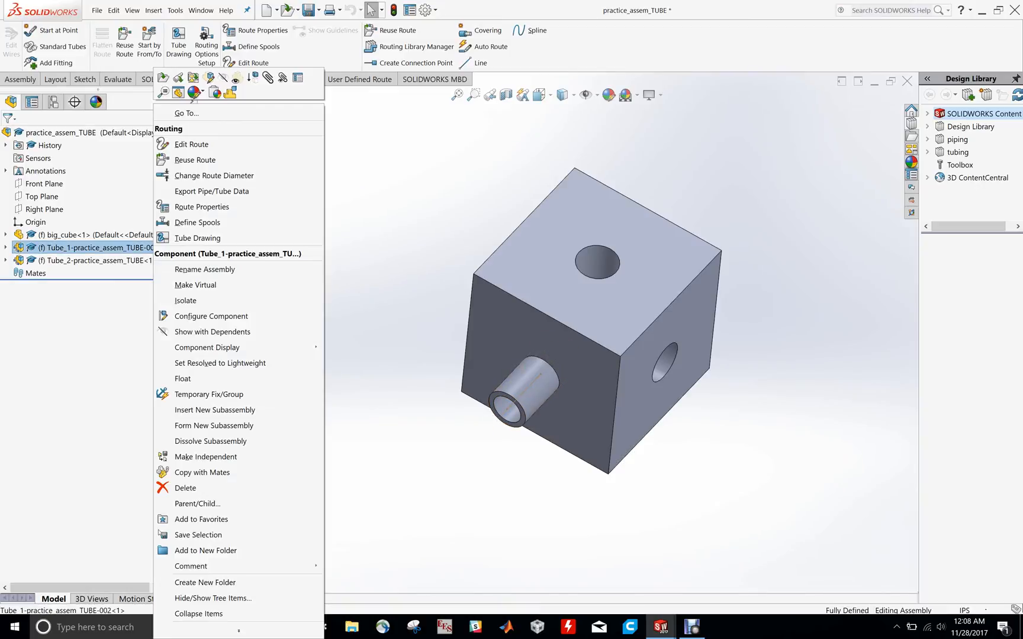
pyautogui.click(185, 488)
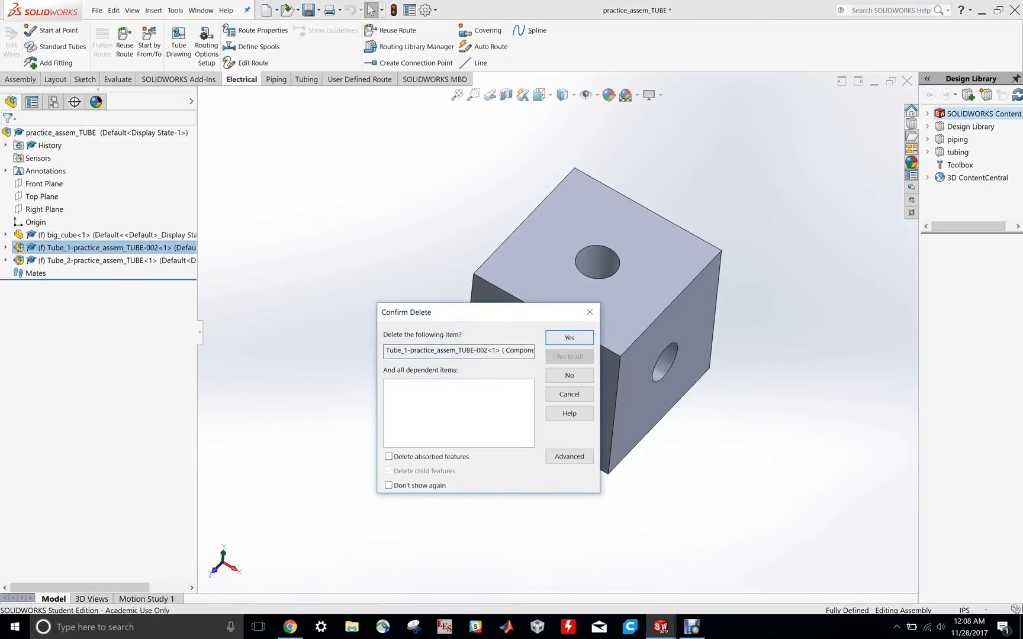
pyautogui.click(570, 337)
pyautogui.scroll(-4, 593, 381)
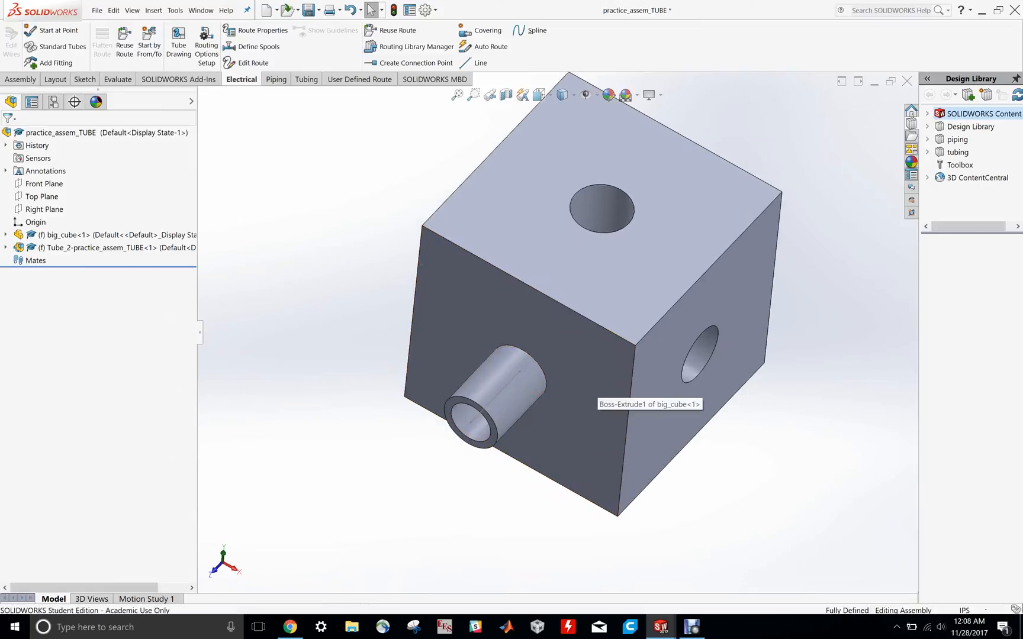
pyautogui.scroll(-1, 605, 334)
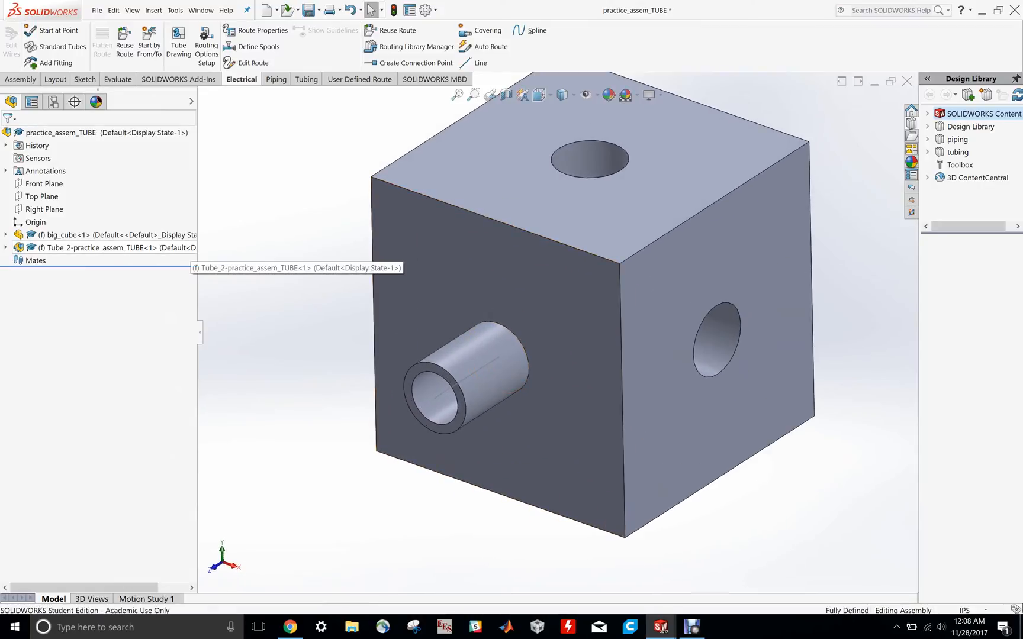
# Open the Tube_2-practice_assem_TUBE route for editing, saving all modified documents
pyautogui.click(189, 247)
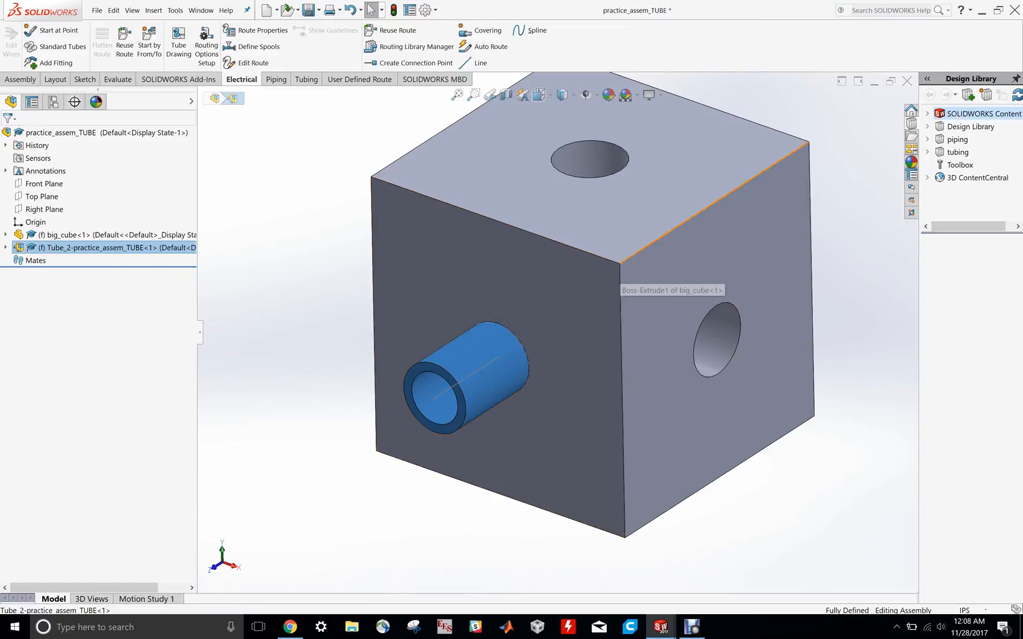
pyautogui.scroll(3, 621, 285)
pyautogui.scroll(-1, 621, 285)
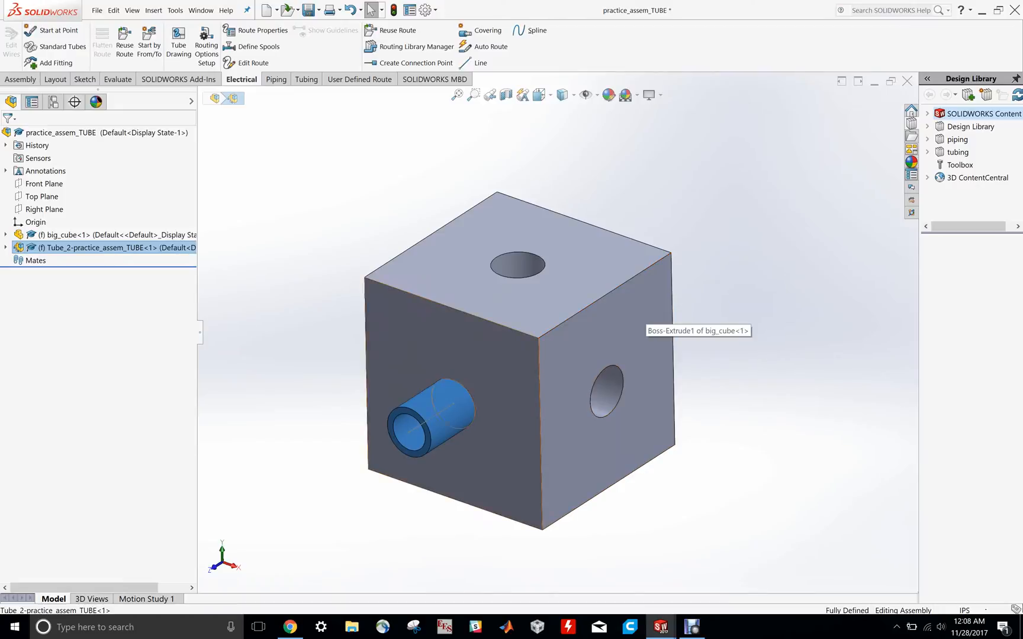
pyautogui.press('Escape')
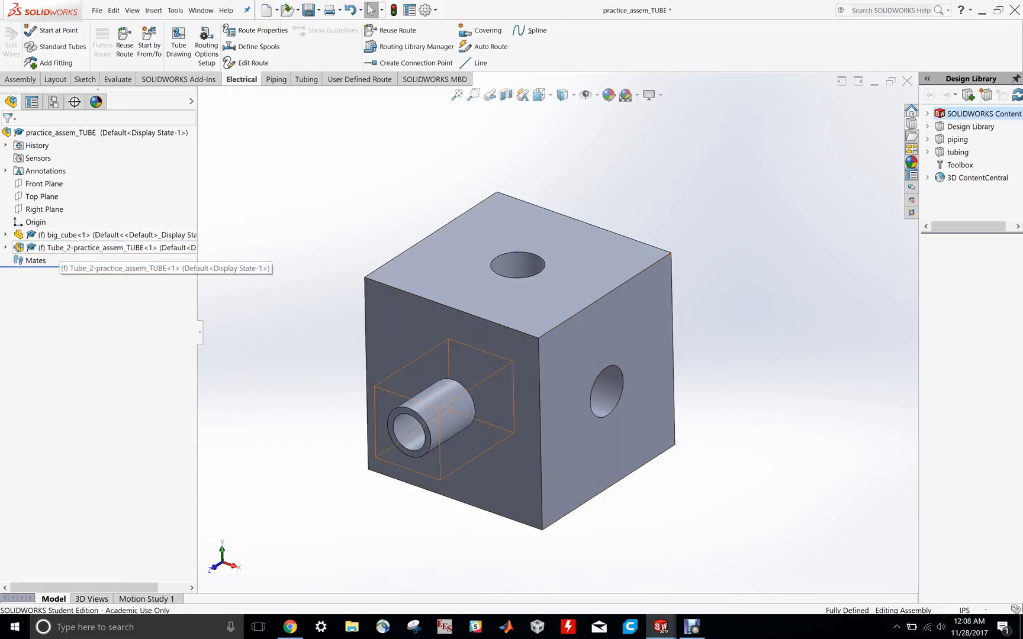
pyautogui.rightClick(59, 247)
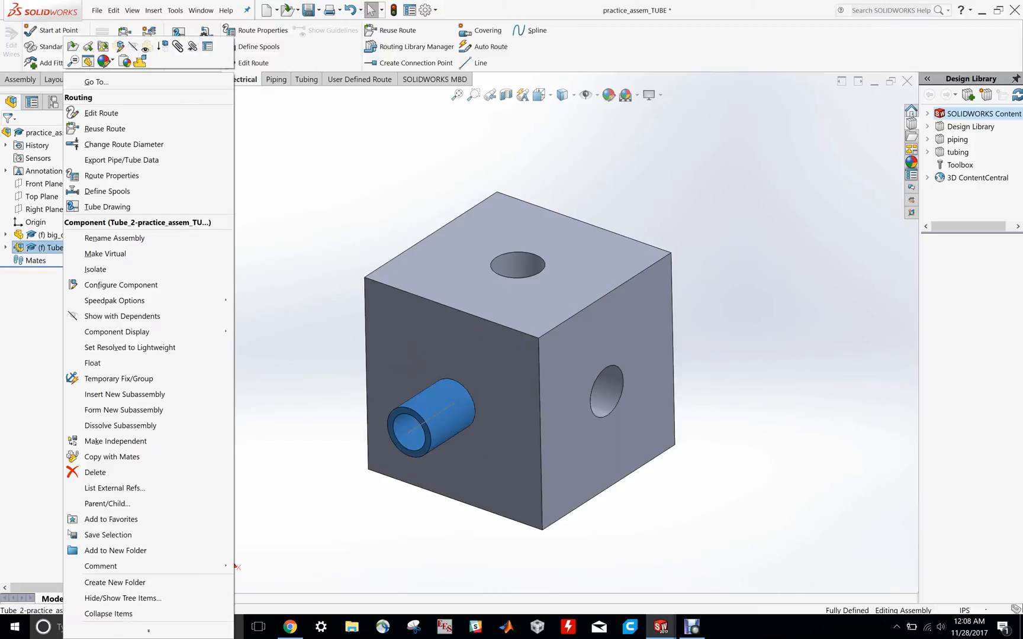
pyautogui.click(101, 112)
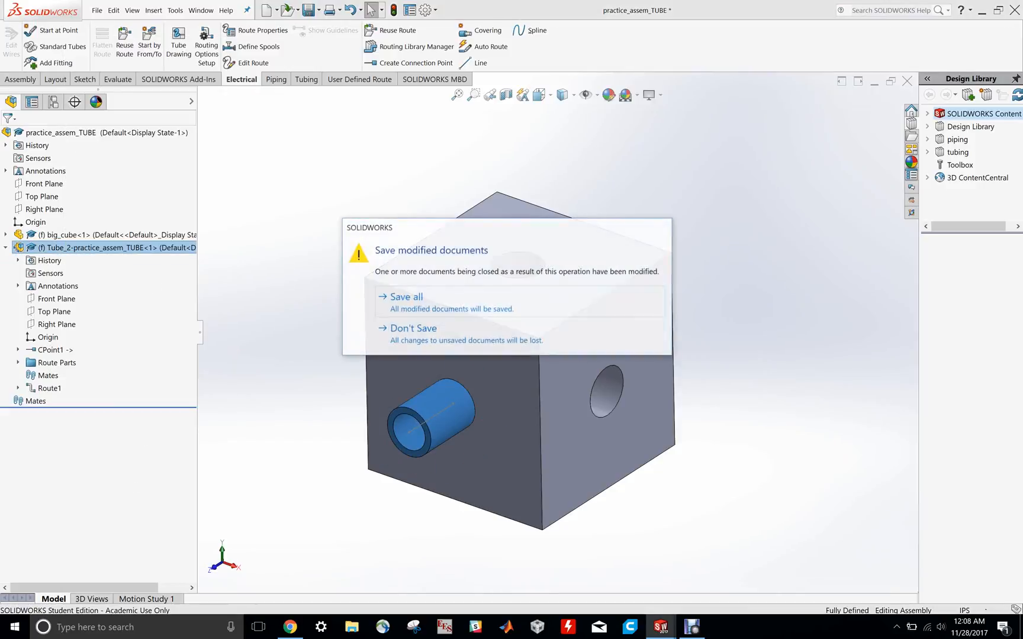
pyautogui.click(447, 297)
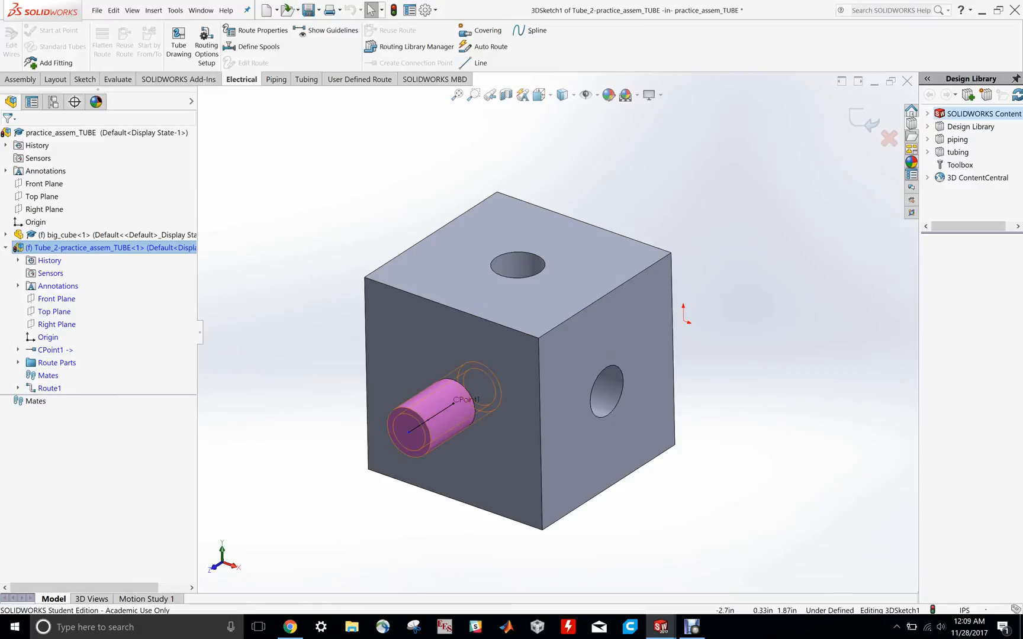
pyautogui.press('Escape')
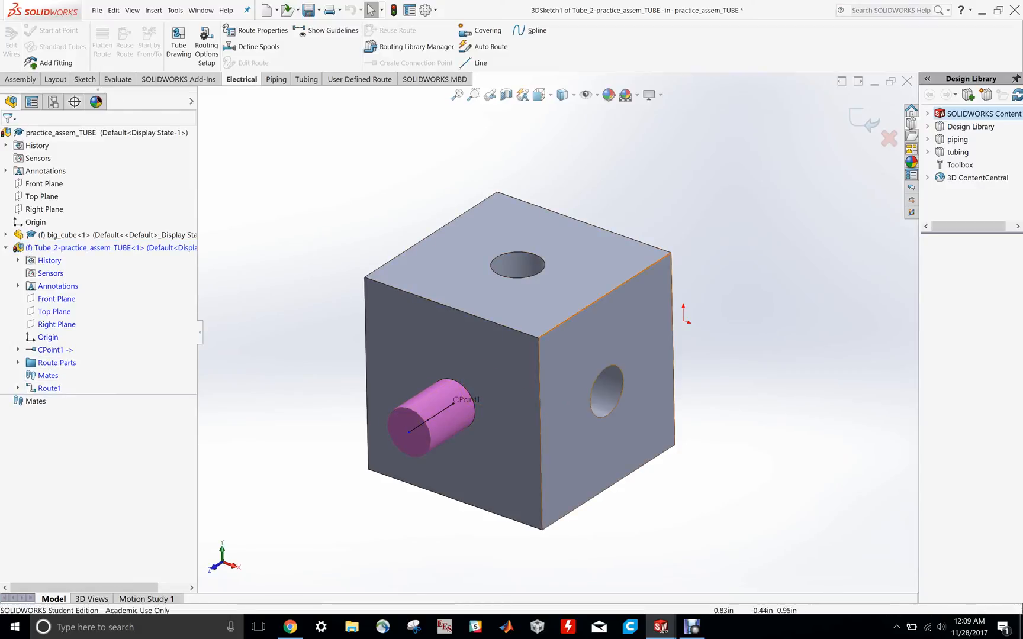
pyautogui.click(564, 291)
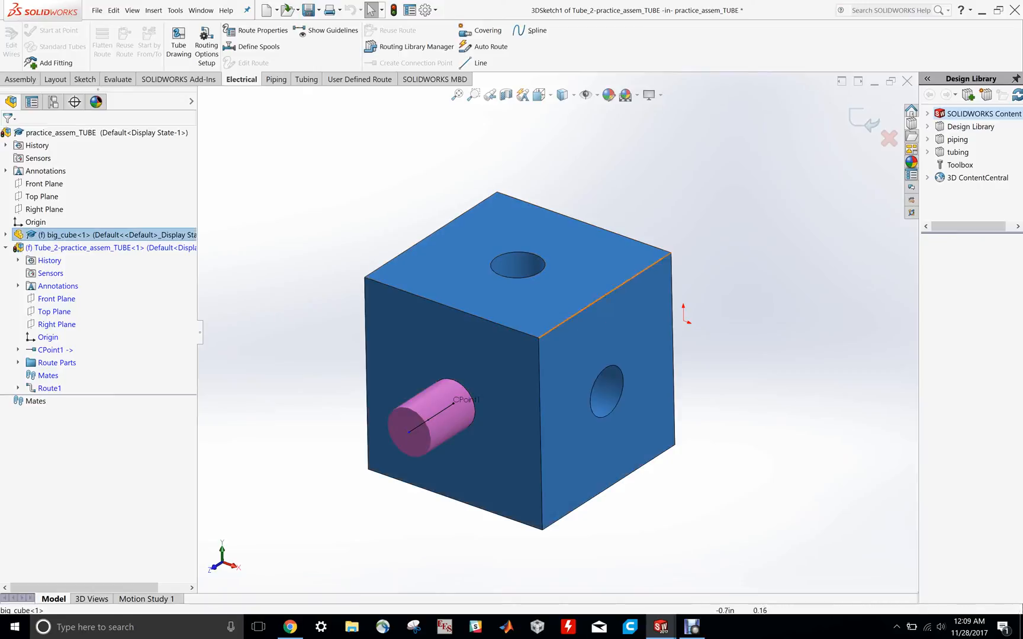
pyautogui.press('Escape')
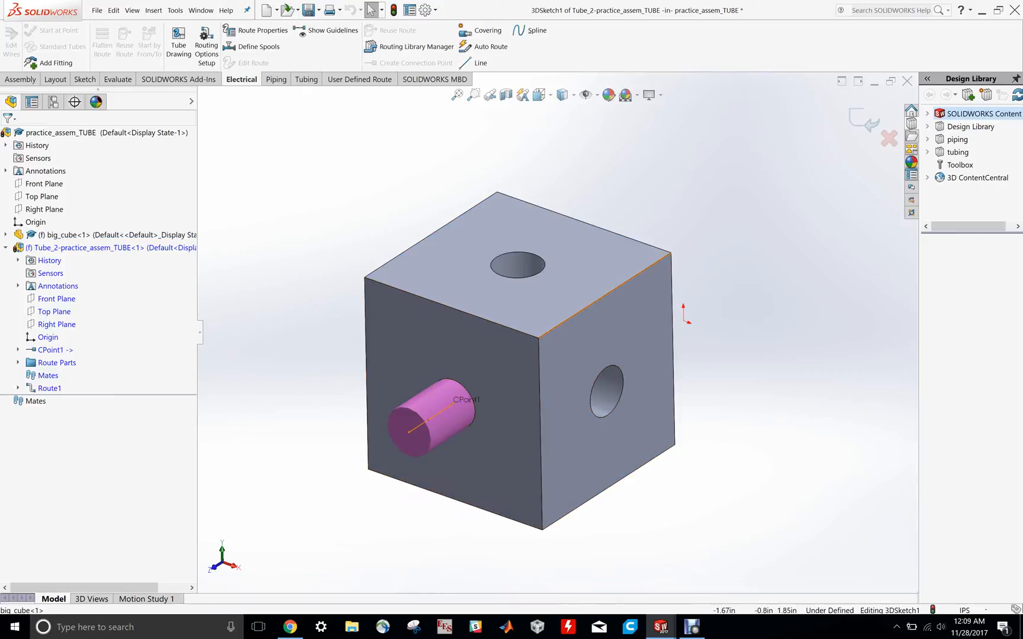
# Add a second point to the tube route at the circular edge of the hole on the cube's lighter side face
pyautogui.moveTo(566, 296); pyautogui.dragTo(510, 290, button='middle')
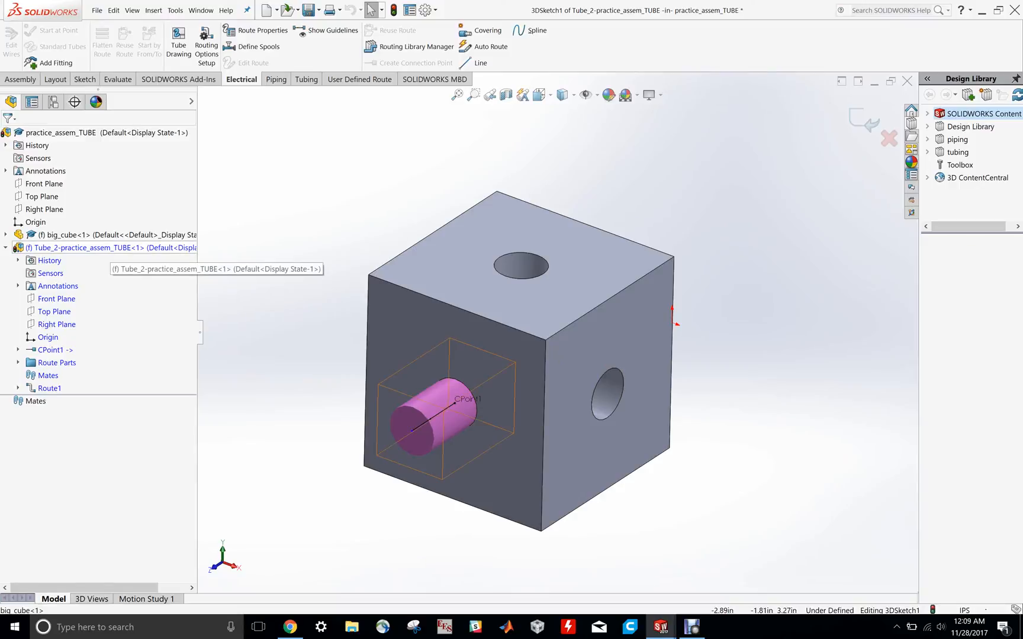
pyautogui.rightClick(110, 247)
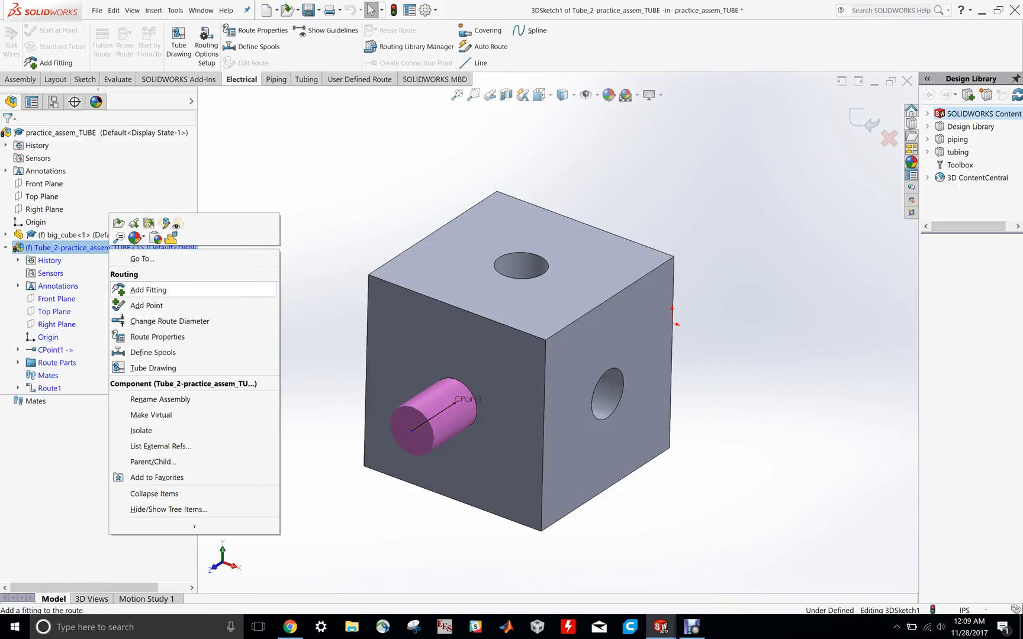
pyautogui.click(146, 305)
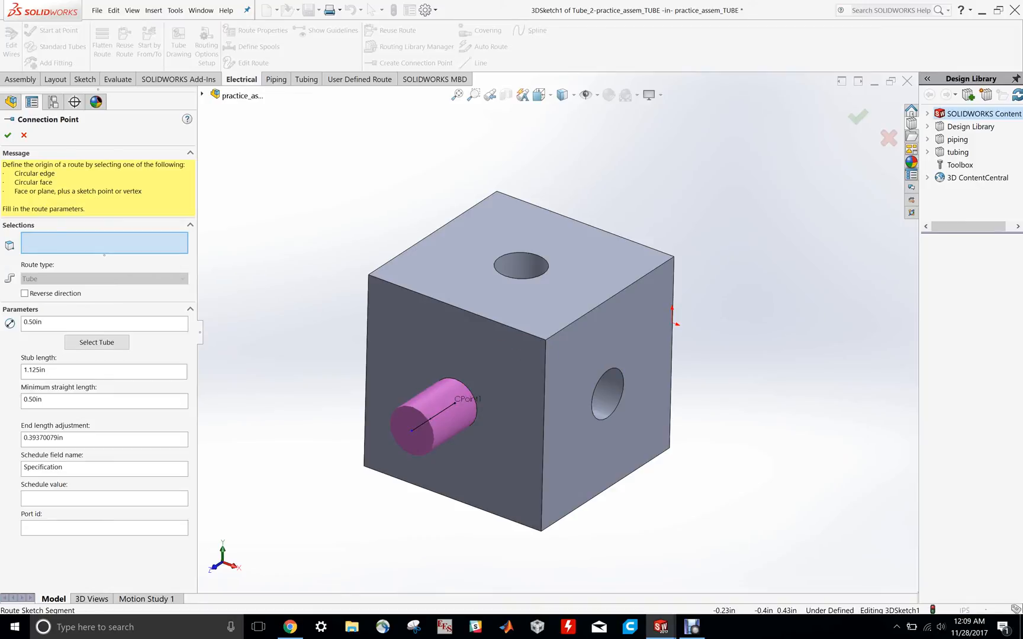
pyautogui.click(622, 388)
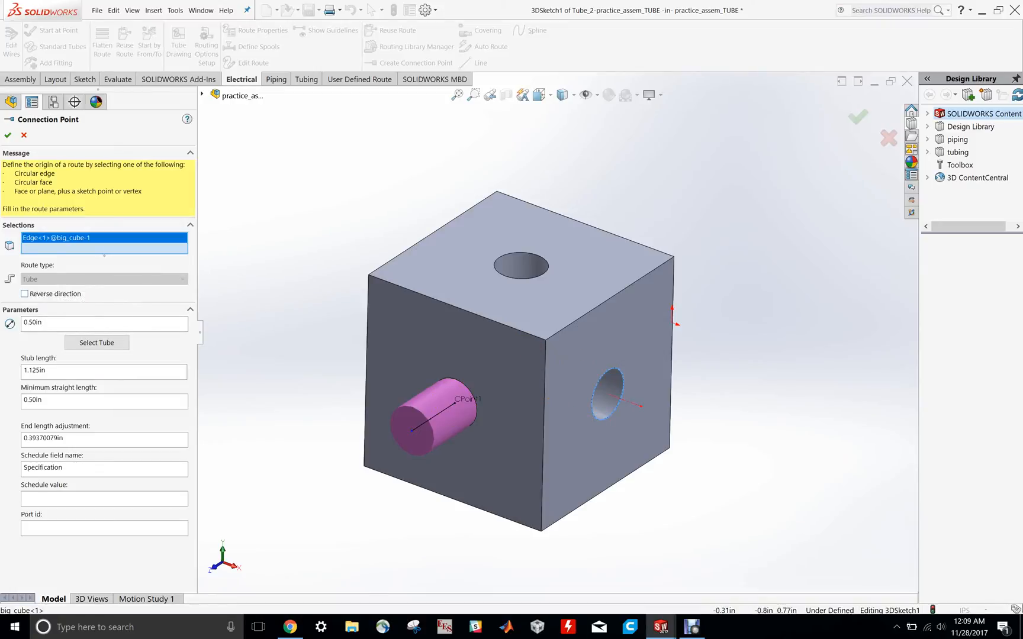
pyautogui.scroll(-5, 631, 429)
pyautogui.scroll(5, 631, 430)
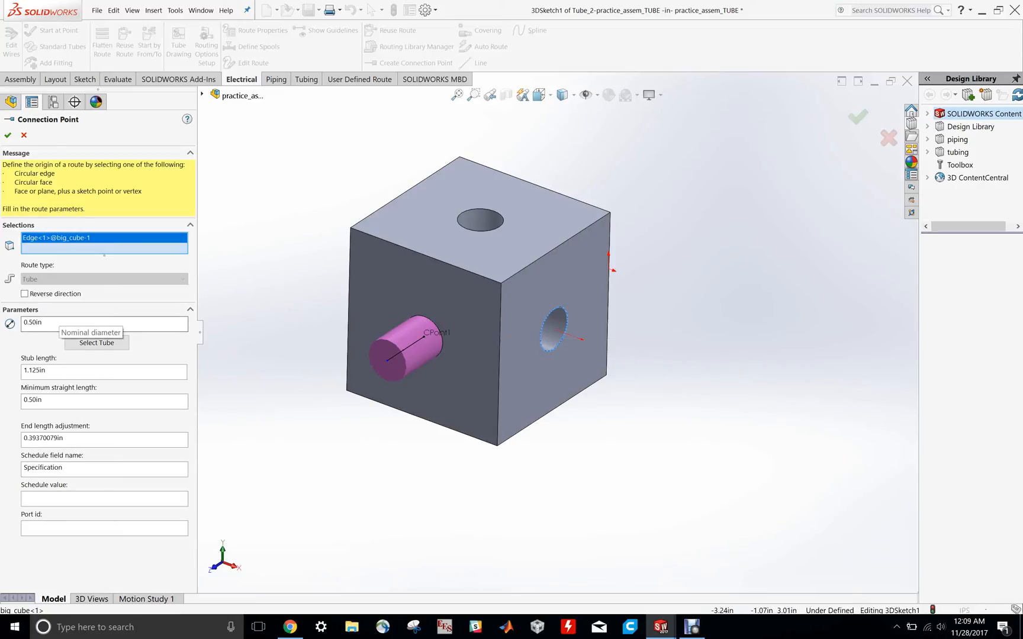
# Accept the Tube .500in OD X .065in Wall configuration, set the stub length to 1 in, and accept the connection point
pyautogui.click(96, 343)
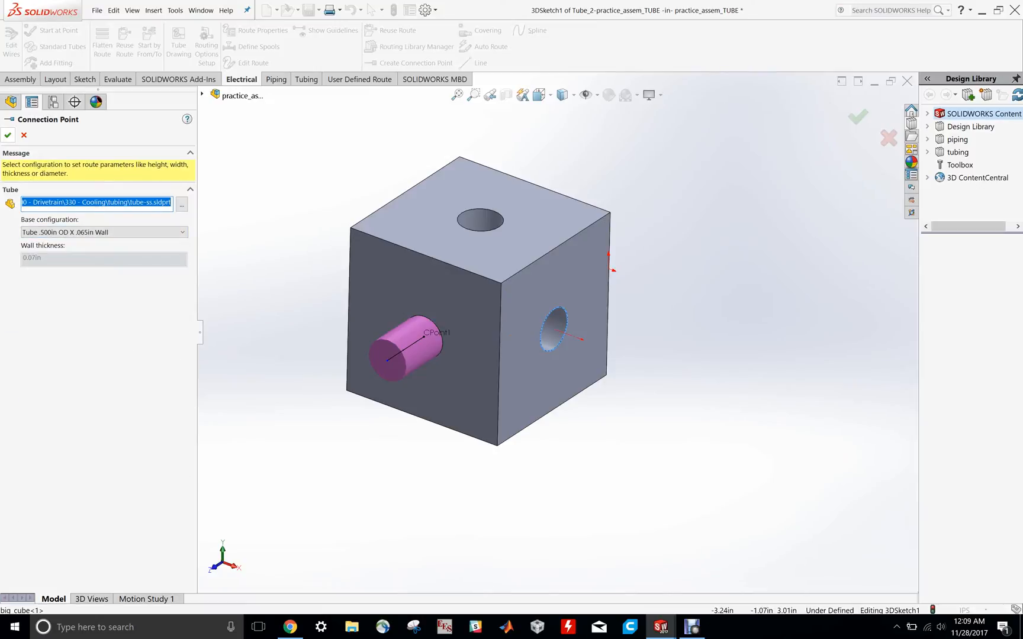
pyautogui.click(8, 136)
pyautogui.doubleClick(36, 371)
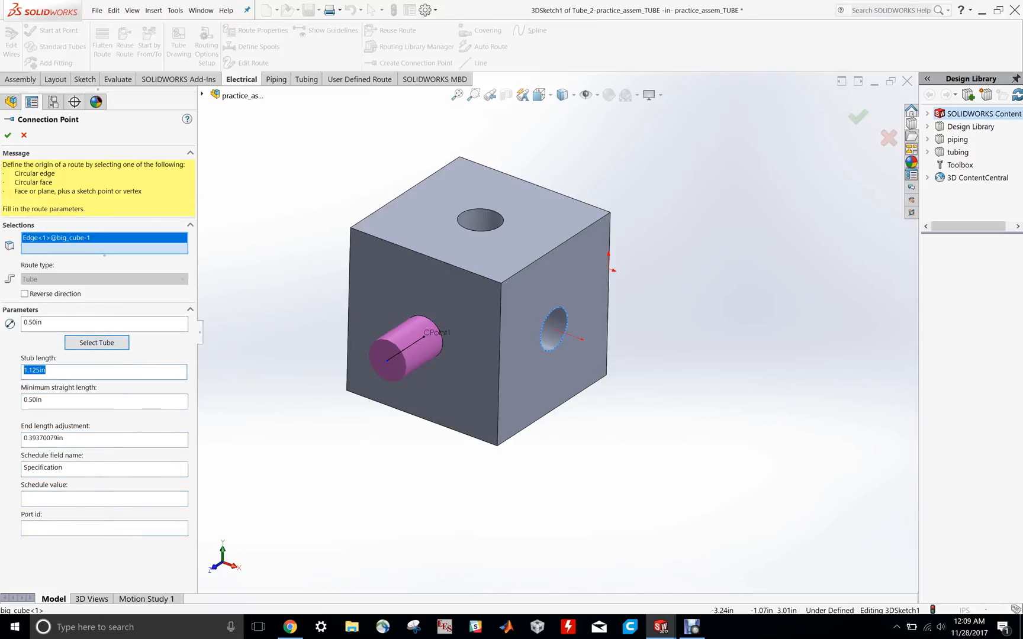
pyautogui.write('1')
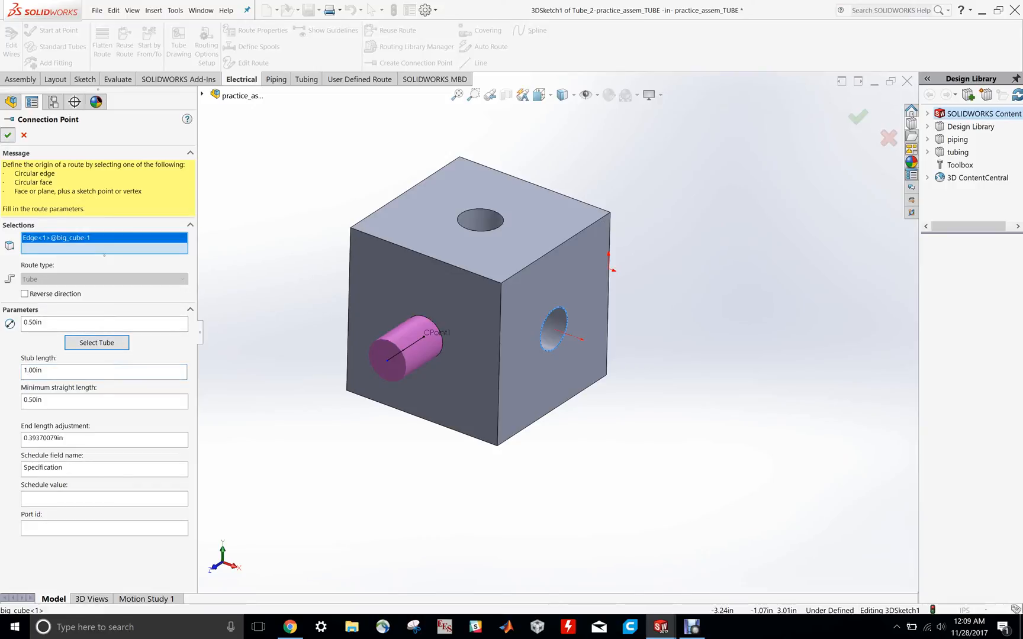
pyautogui.click(8, 135)
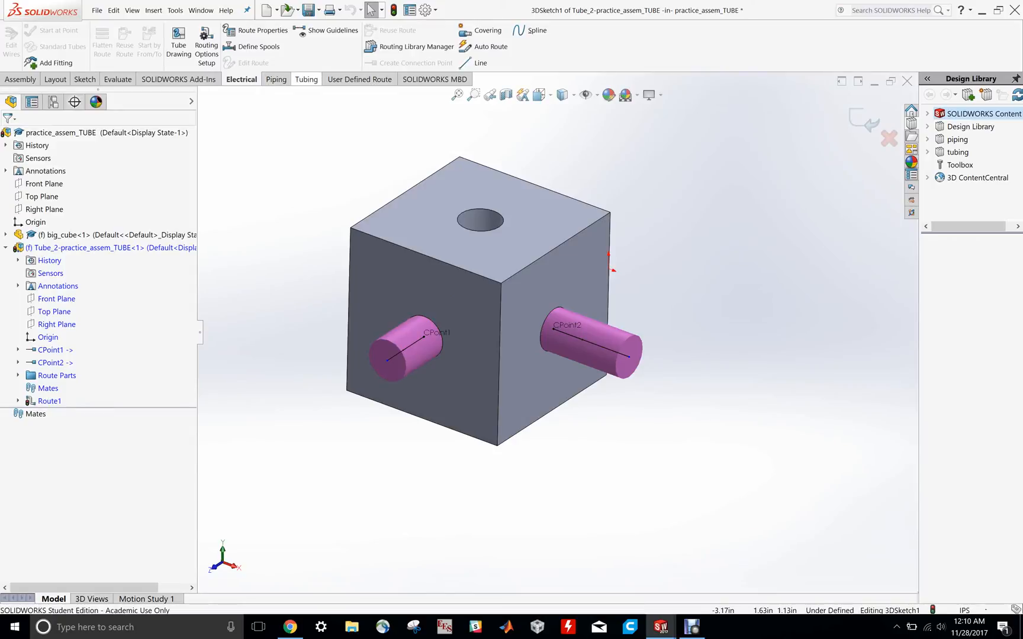
# Auto-route the tube between the free ends of the two stubs and accept the route
pyautogui.click(306, 79)
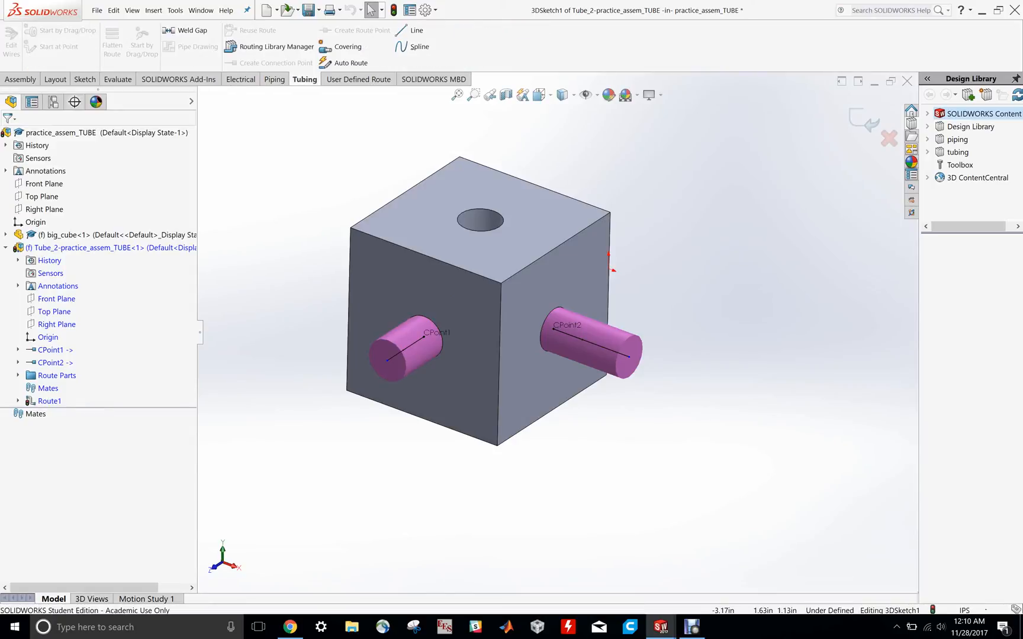
pyautogui.click(347, 63)
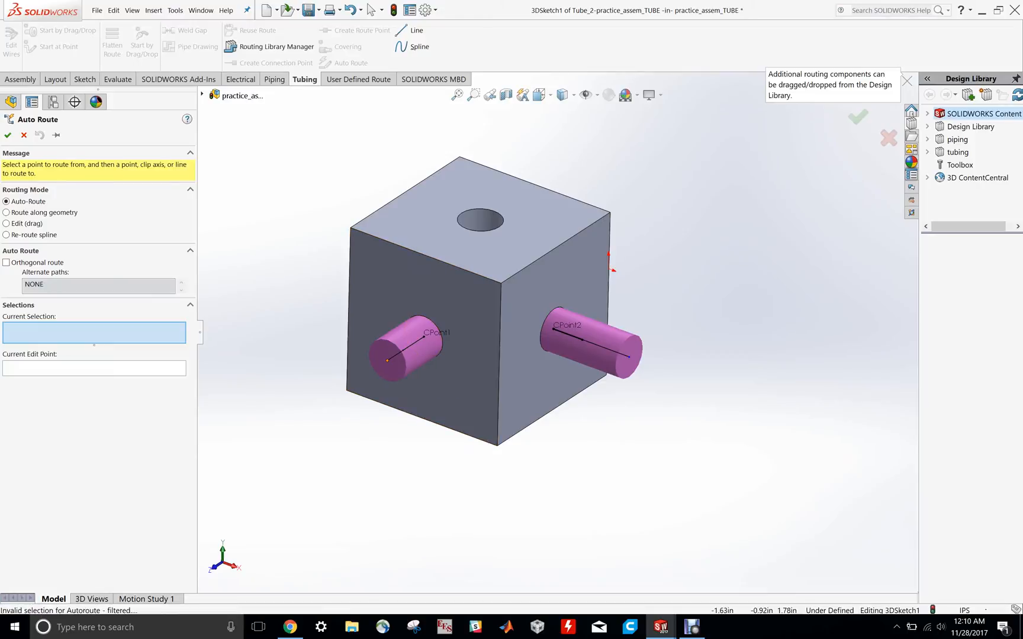
pyautogui.click(424, 336)
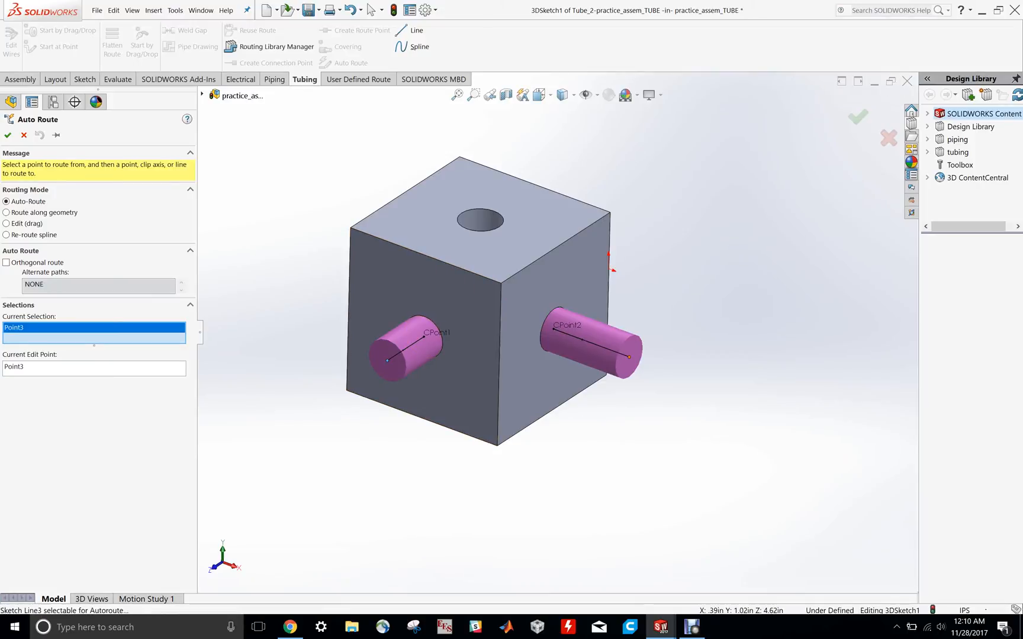
pyautogui.click(628, 356)
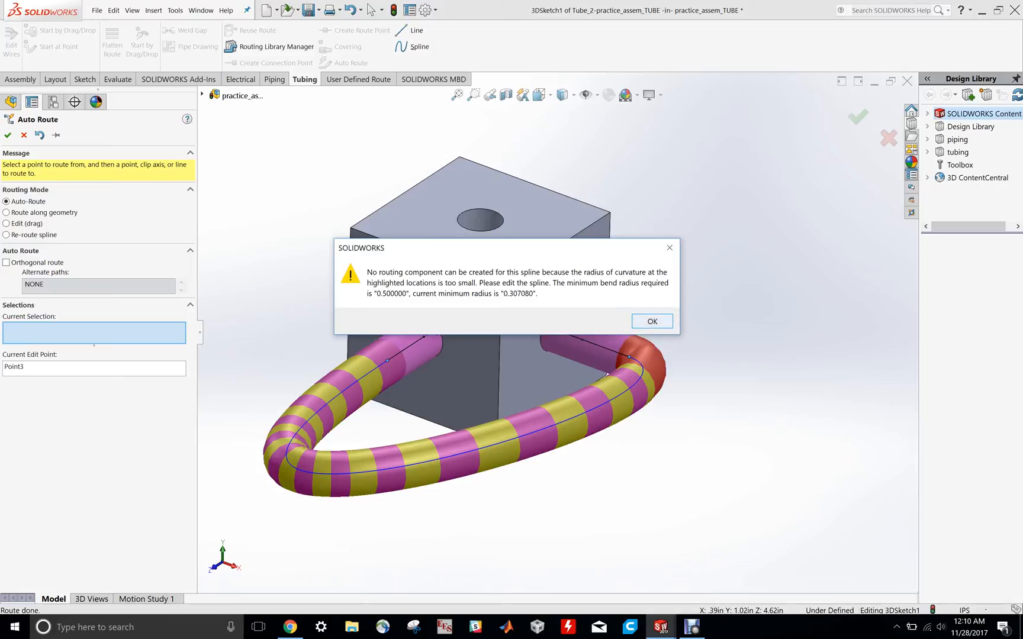
pyautogui.press('Return')
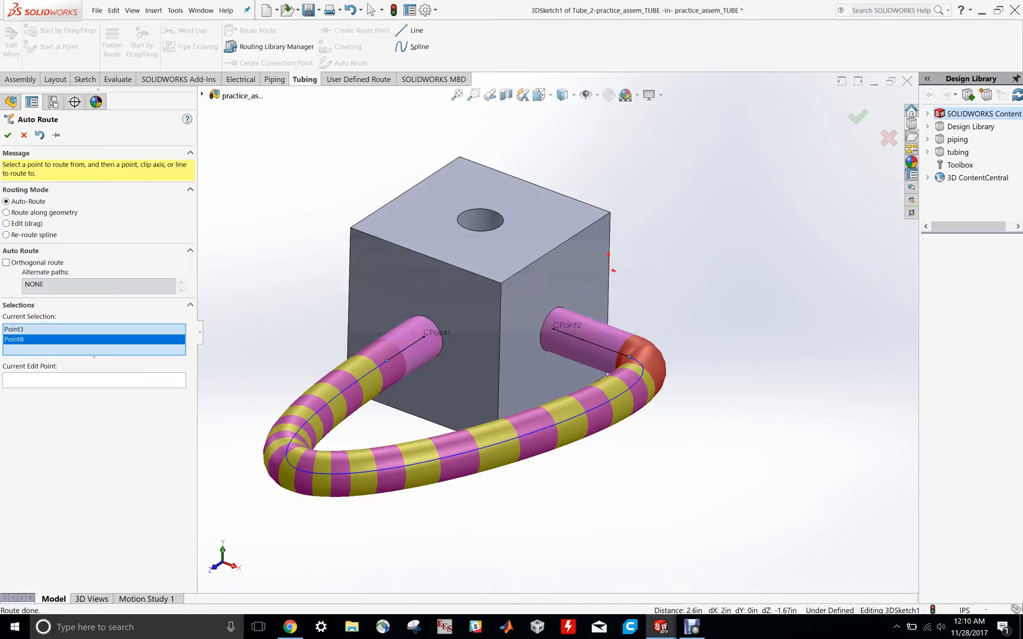
pyautogui.moveTo(608, 254); pyautogui.dragTo(621, 138, button='middle')
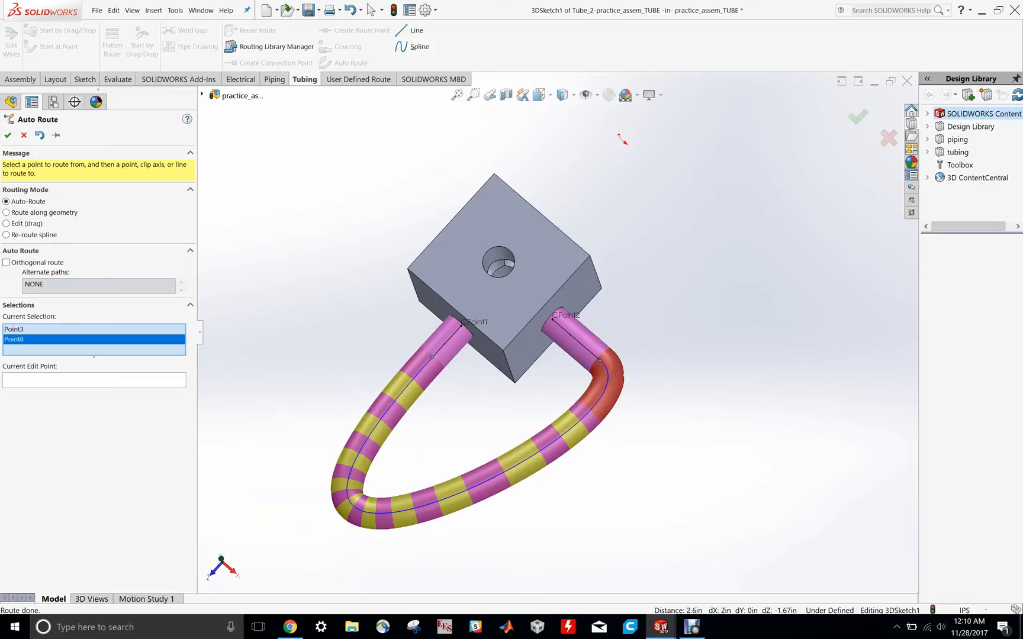
pyautogui.click(7, 135)
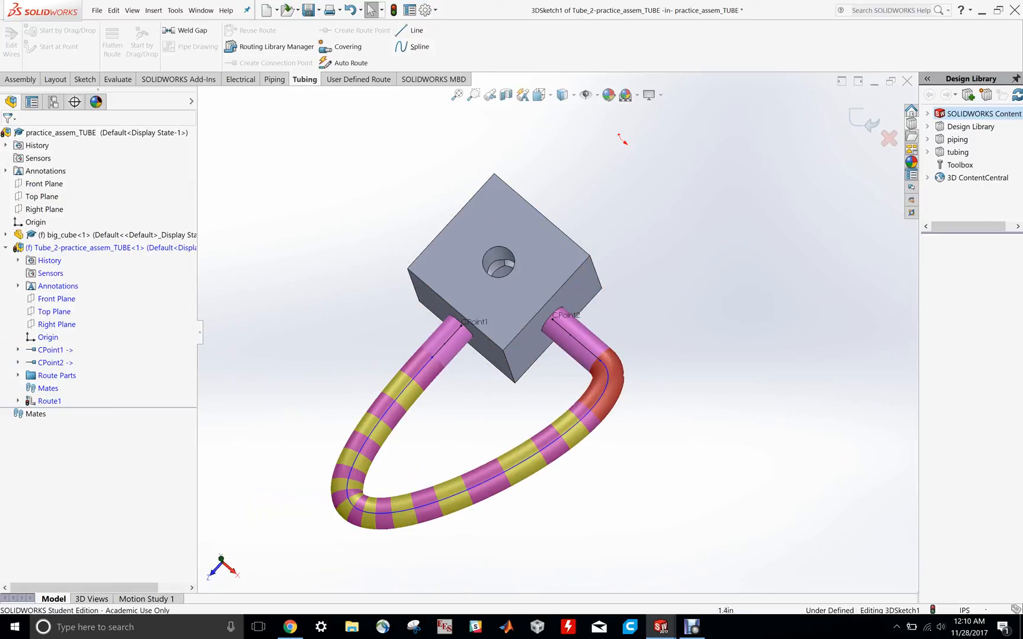
# Insert a spline point on the long section of the route between its sharp bend and the second stub's bend
pyautogui.scroll(-2, 569, 436)
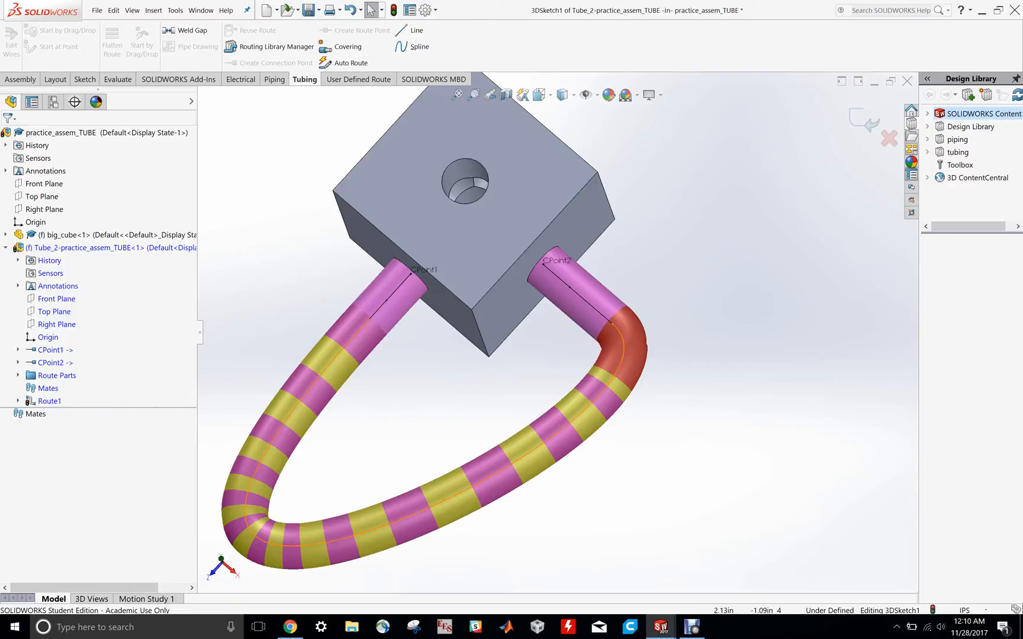
pyautogui.rightClick(526, 454)
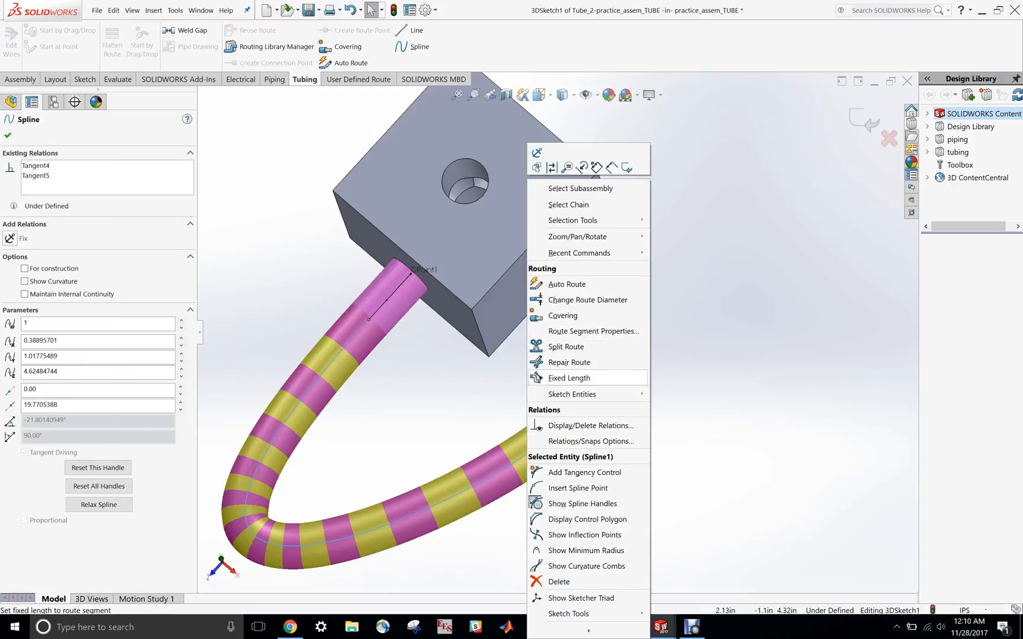
pyautogui.click(577, 486)
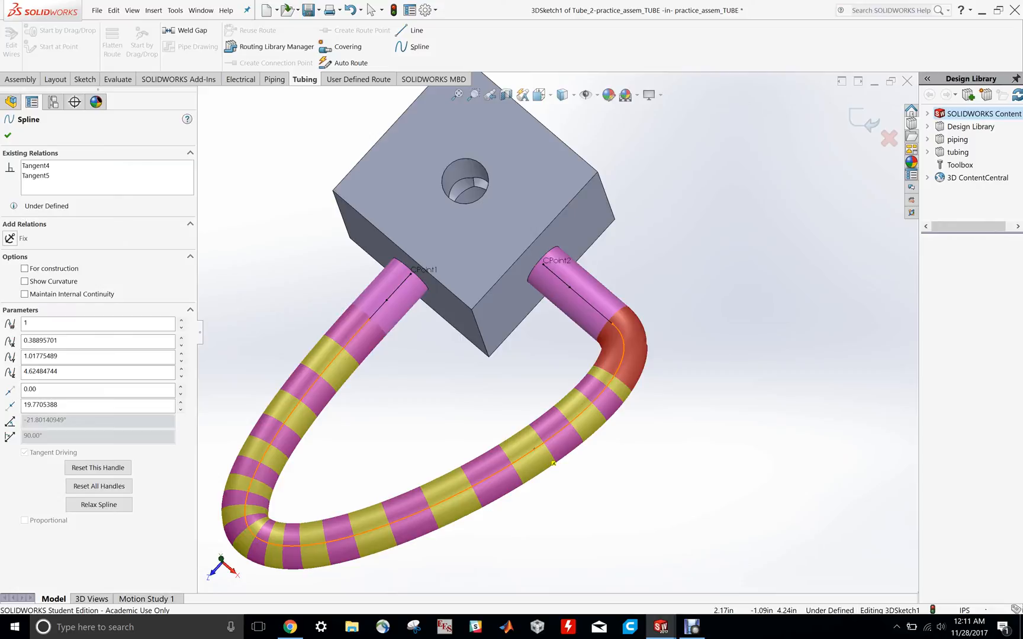
pyautogui.click(553, 463)
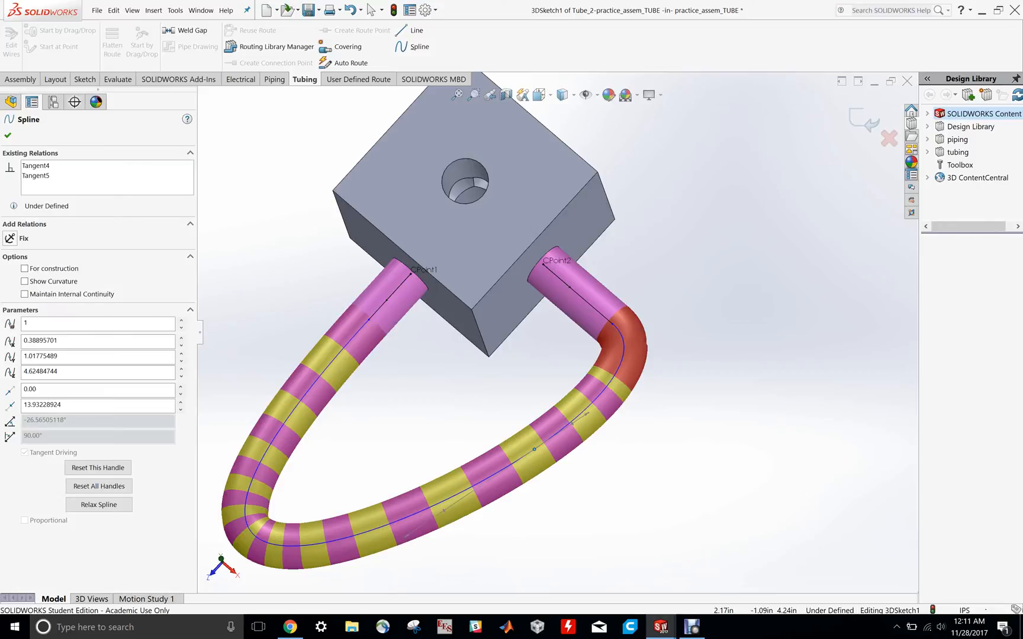
pyautogui.click(612, 484)
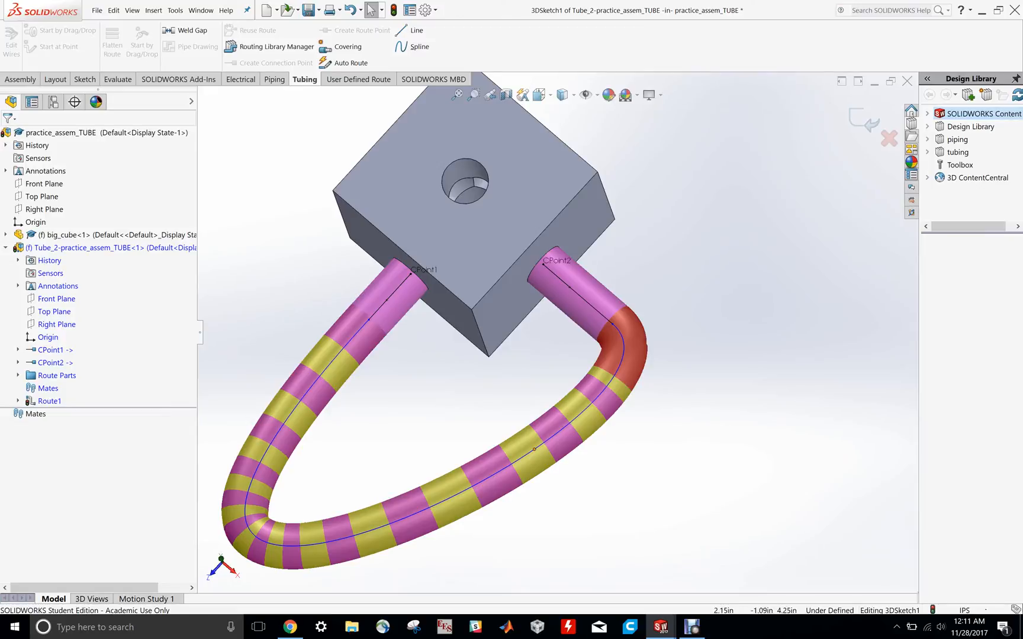
# View the tube route from the Top orientation to examine its bends
pyautogui.scroll(3, 547, 297)
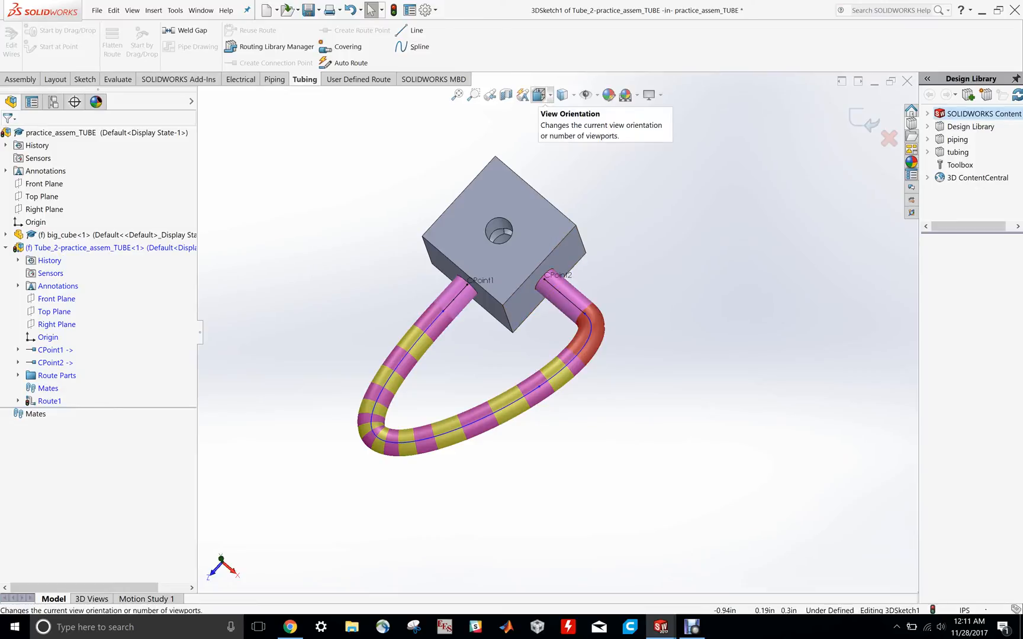
pyautogui.click(538, 95)
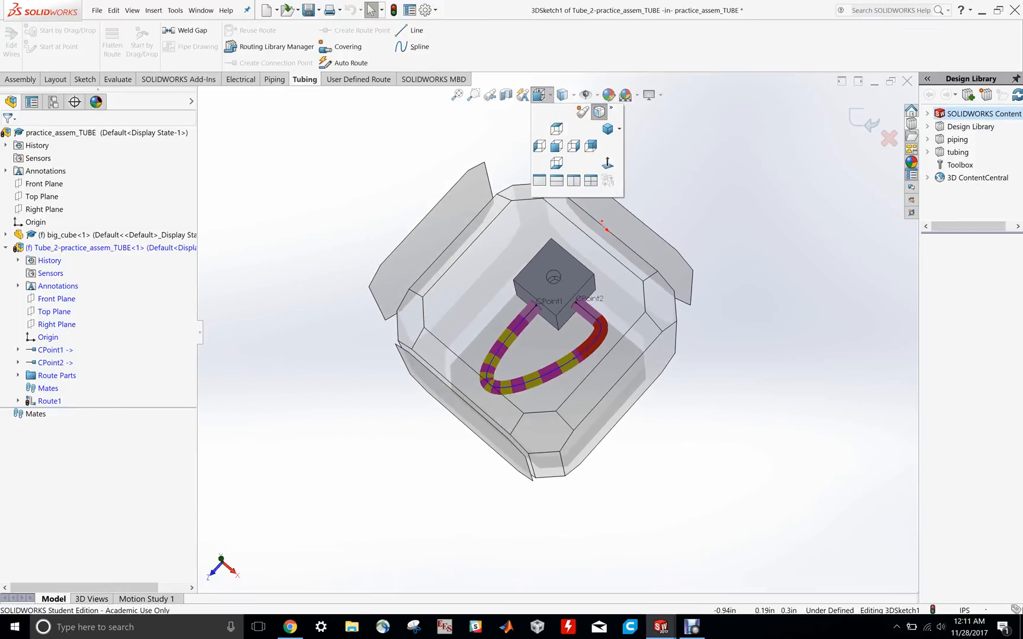
pyautogui.press('Escape')
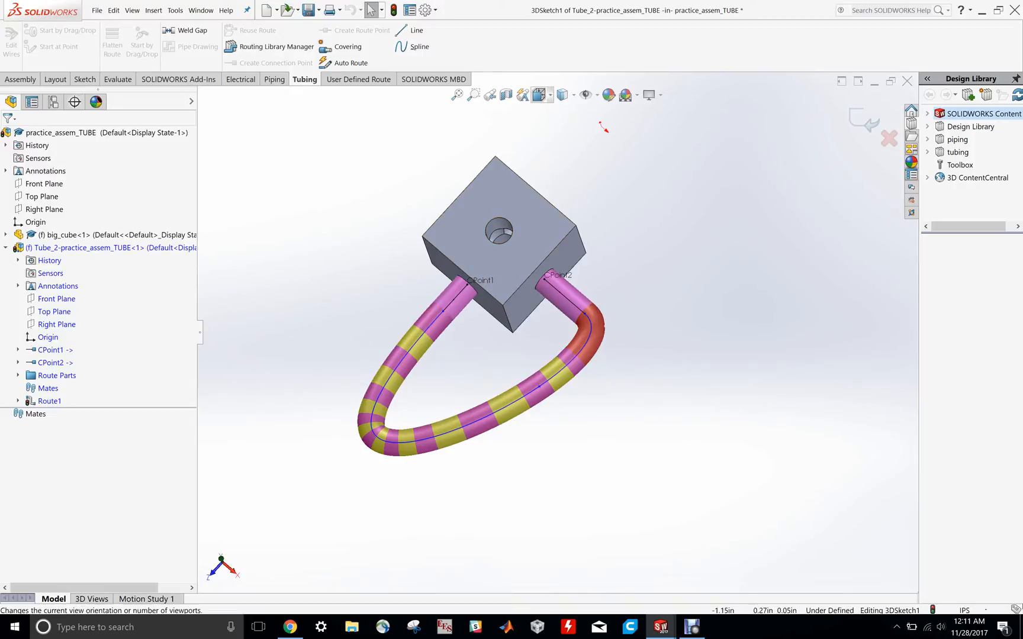
pyautogui.click(538, 95)
pyautogui.click(591, 194)
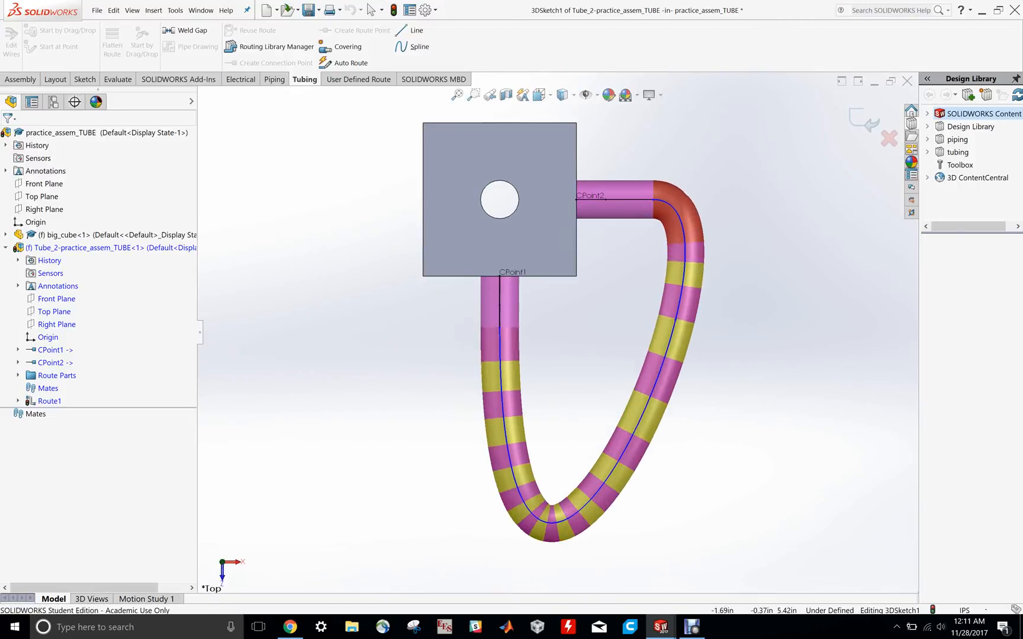
pyautogui.scroll(-1, 738, 308)
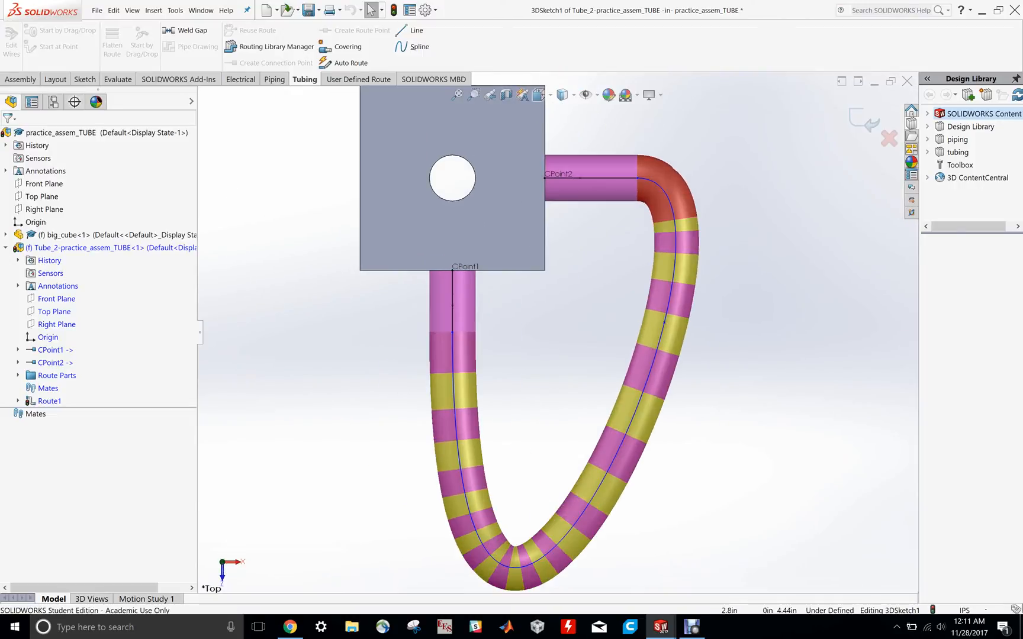
# Pull the route's inserted spline point outward to about X 4.91, Y 1.02, Z 4.25 in, and finish editing the route and its subassembly
pyautogui.scroll(2, 739, 308)
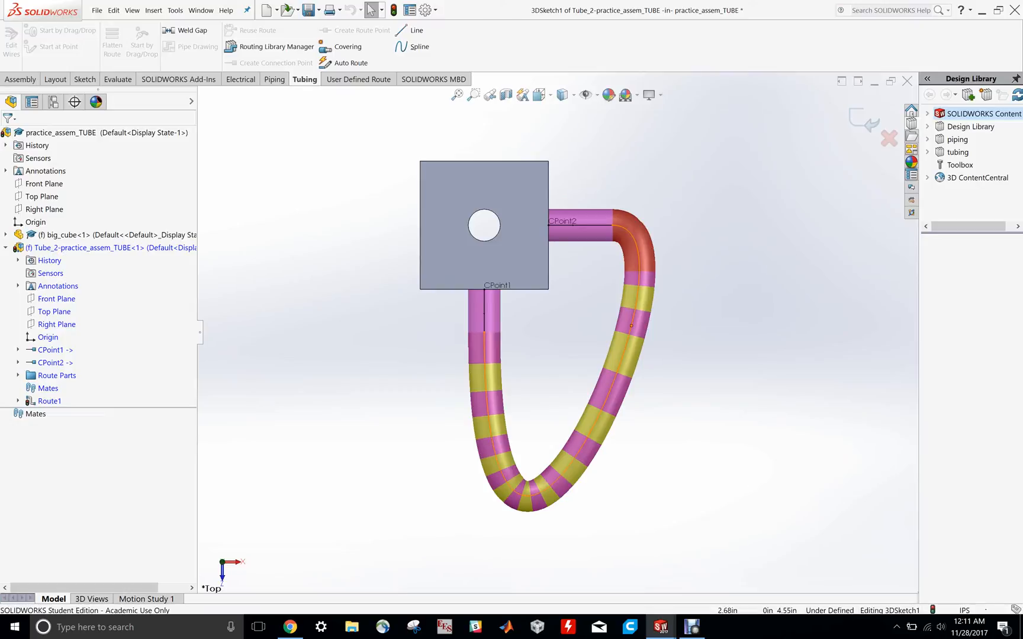
pyautogui.click(631, 325)
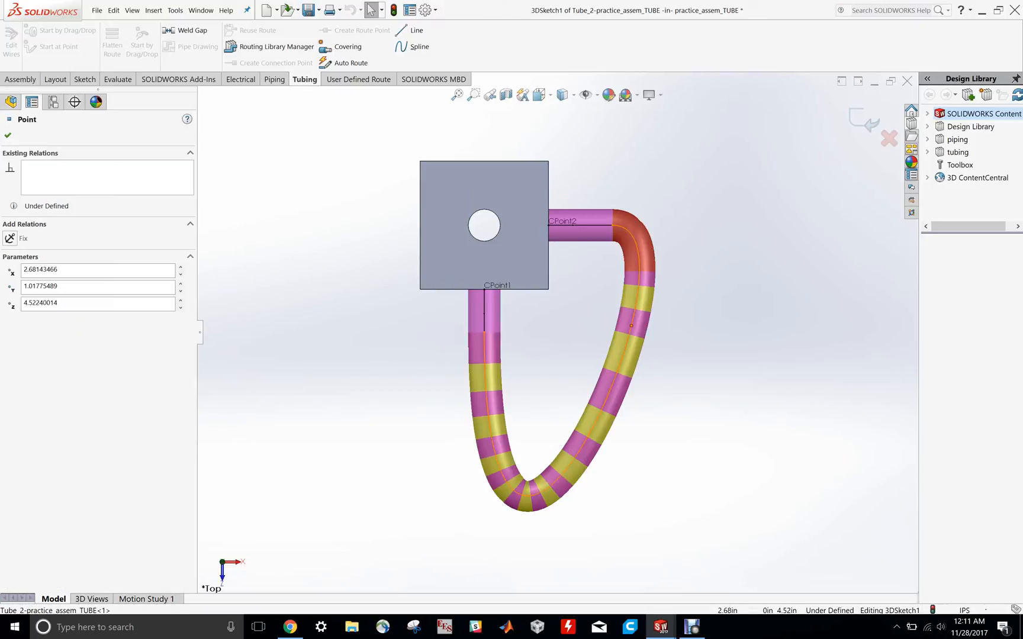
pyautogui.moveTo(631, 325); pyautogui.dragTo(774, 308)
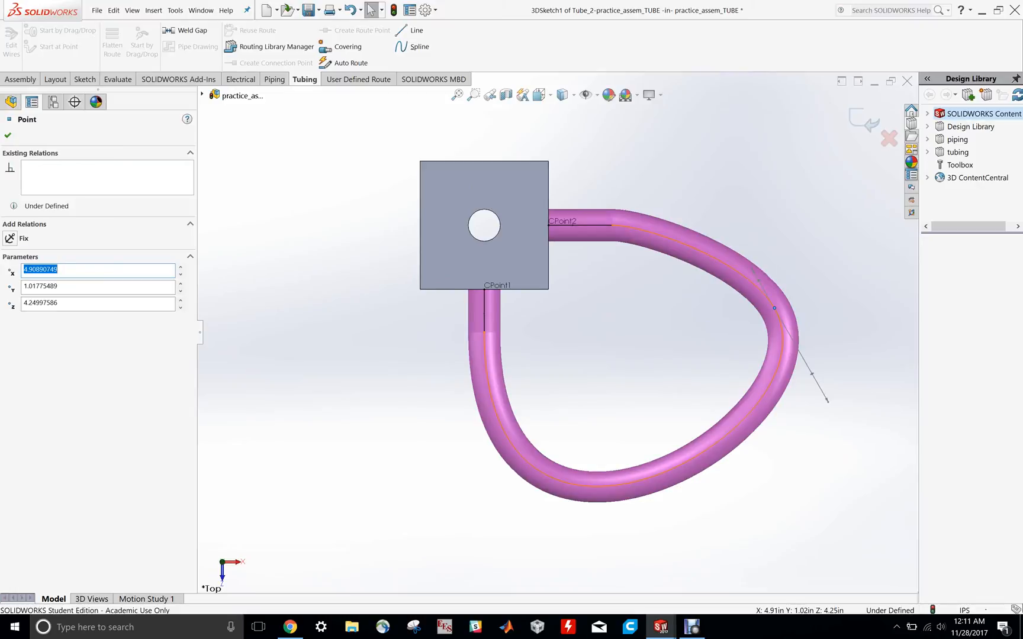
pyautogui.click(864, 120)
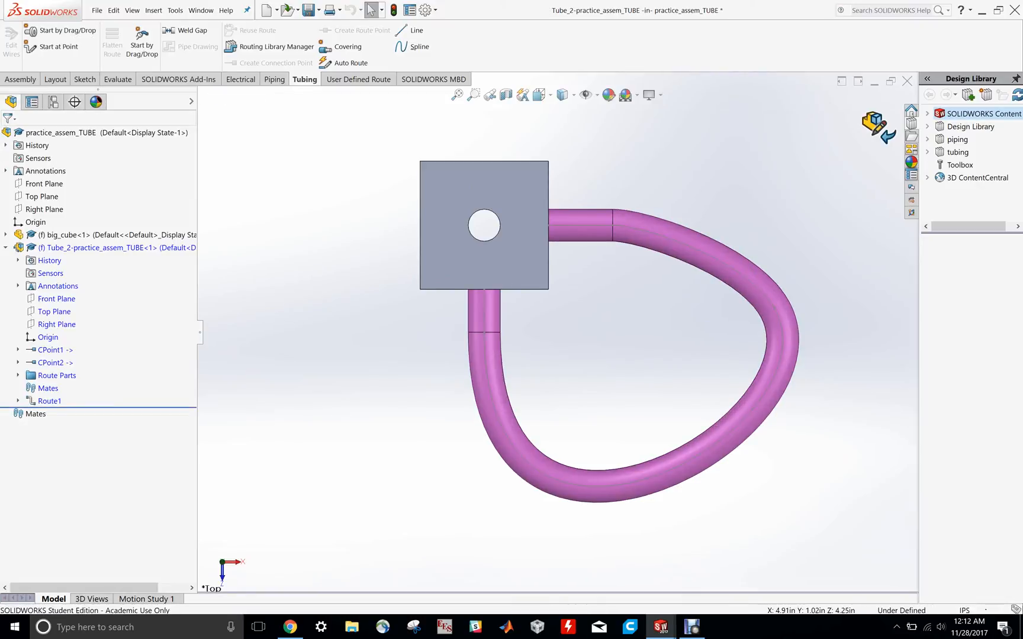
pyautogui.click(876, 126)
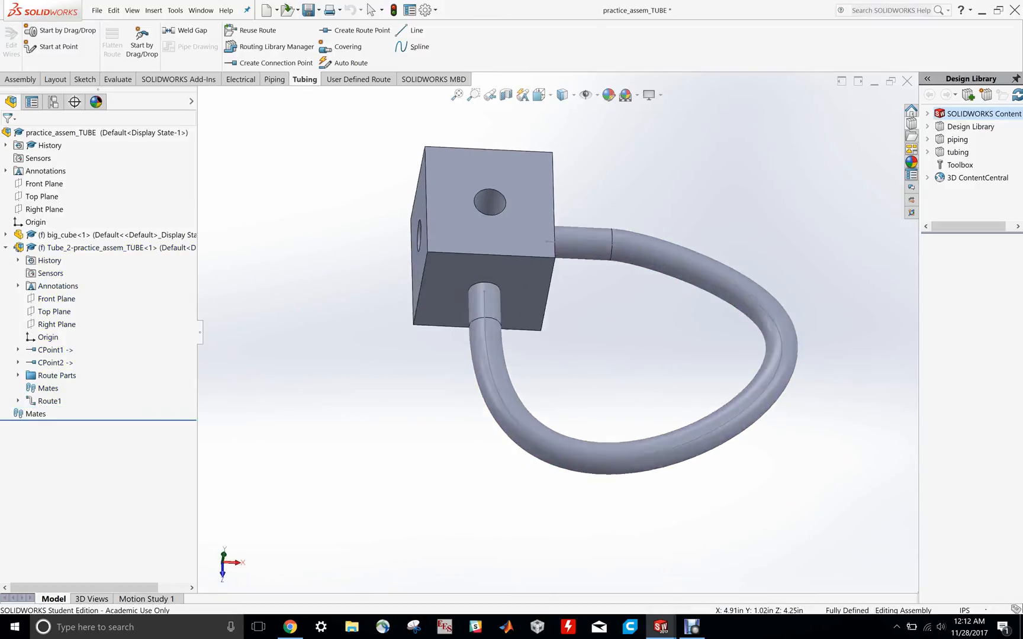
# Examine the finished tube from several sides, including how its ends sit in the cube's holes
pyautogui.moveTo(681, 308); pyautogui.dragTo(568, 278, button='middle')
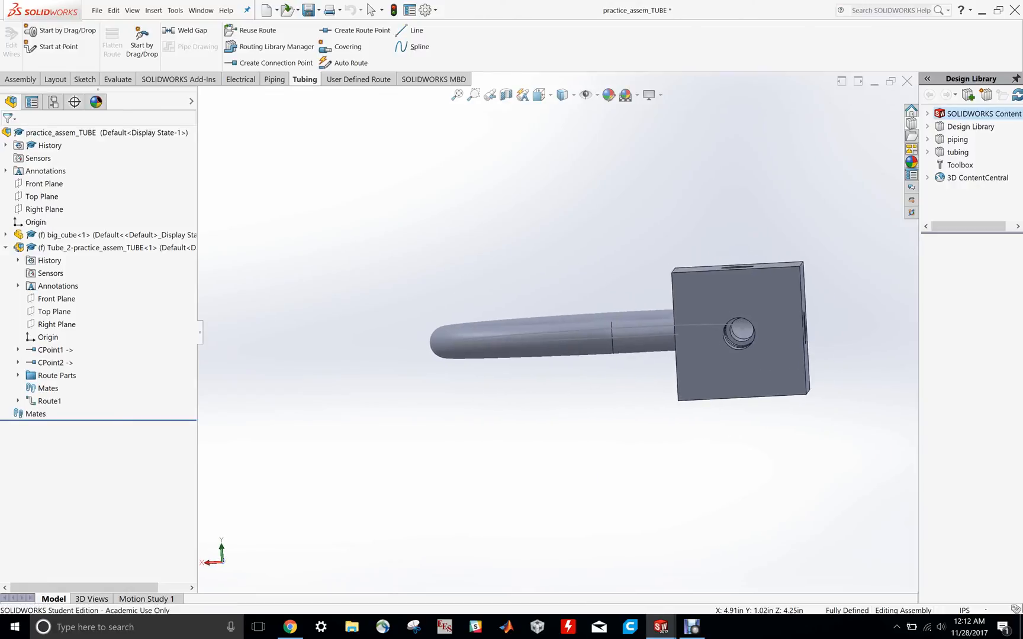
pyautogui.scroll(-8, 740, 332)
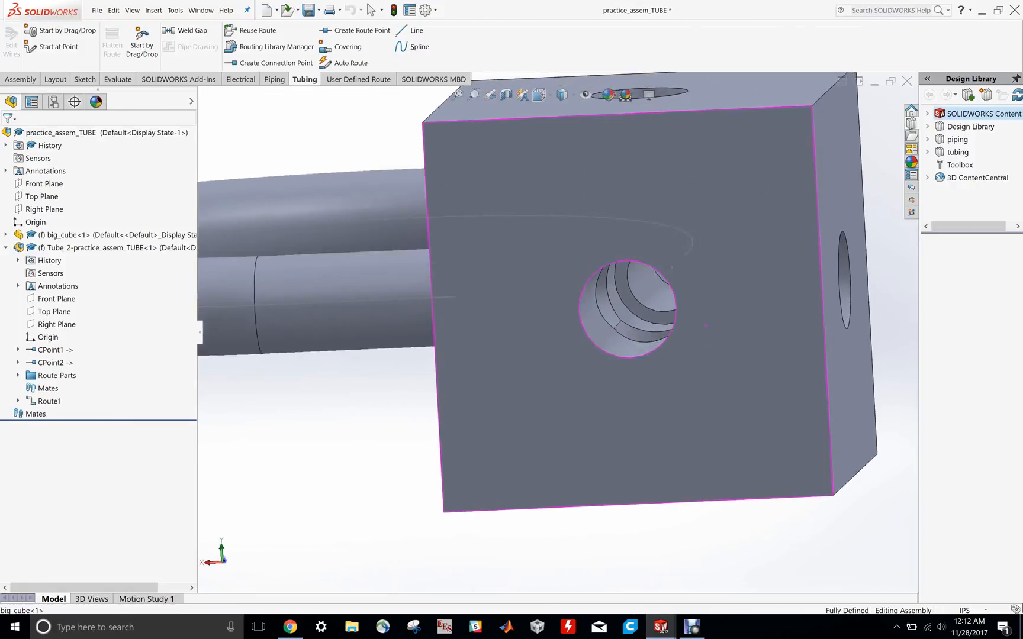
pyautogui.scroll(-6, 651, 319)
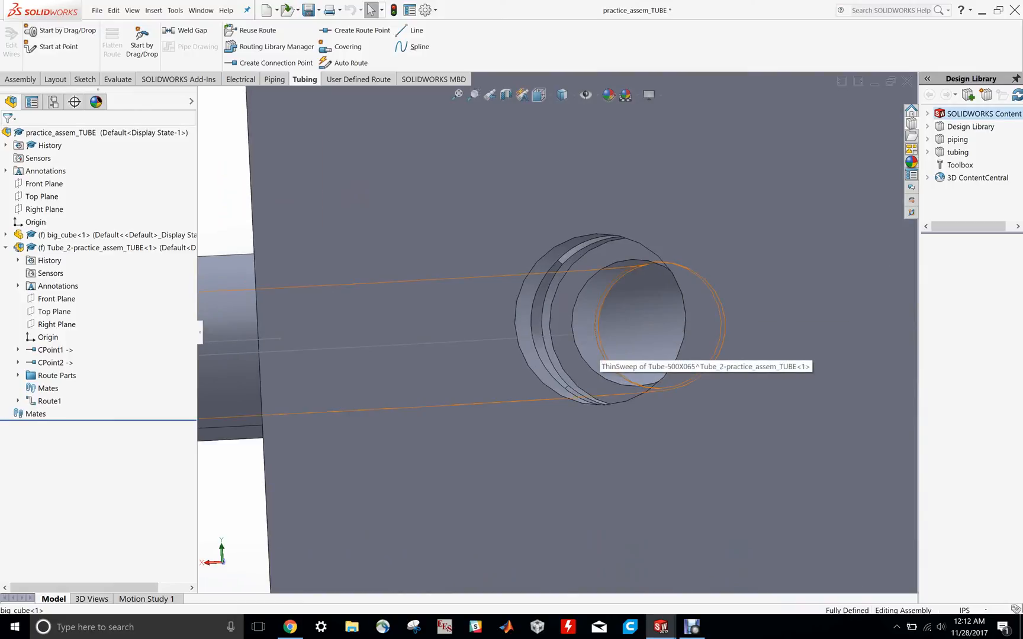
pyautogui.scroll(5, 599, 349)
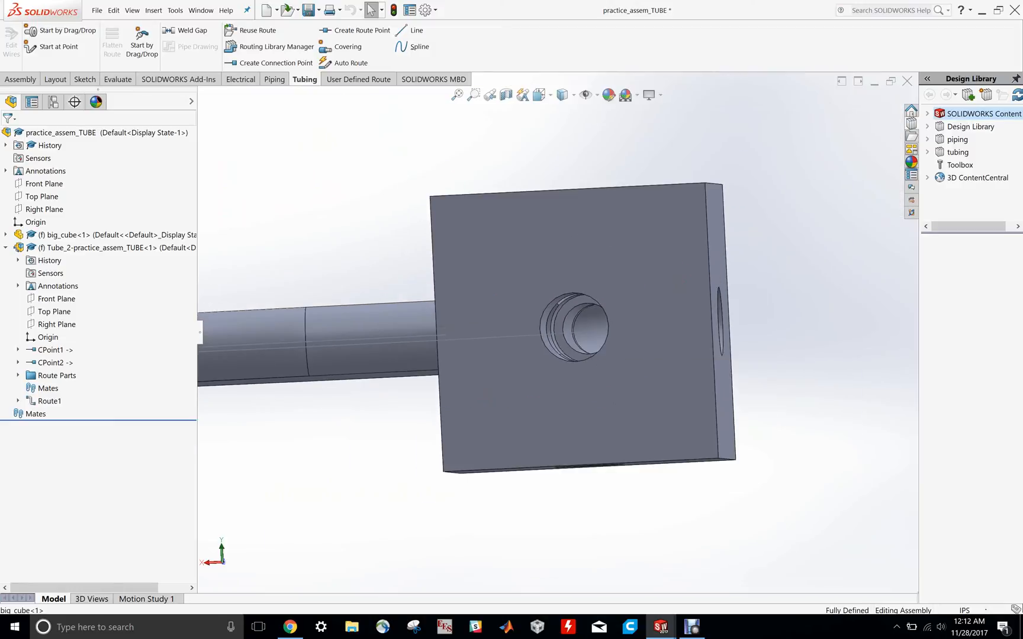
pyautogui.moveTo(599, 349); pyautogui.dragTo(642, 414, button='middle')
pyautogui.scroll(4, 553, 331)
pyautogui.scroll(-2, 421, 304)
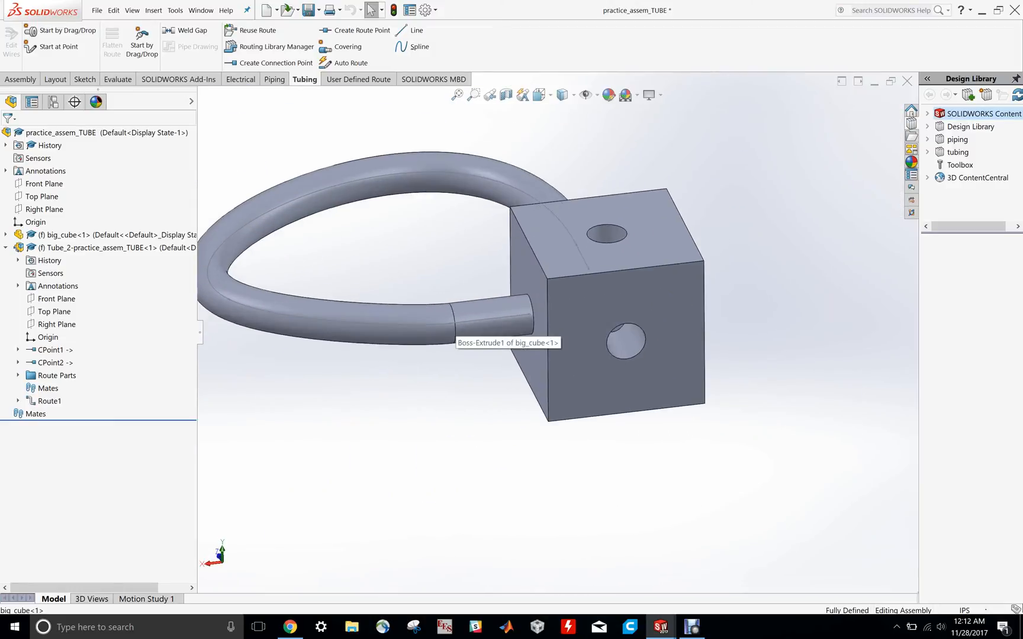
pyautogui.moveTo(429, 308); pyautogui.dragTo(503, 349, button='middle')
pyautogui.scroll(4, 537, 244)
pyautogui.scroll(-2, 537, 244)
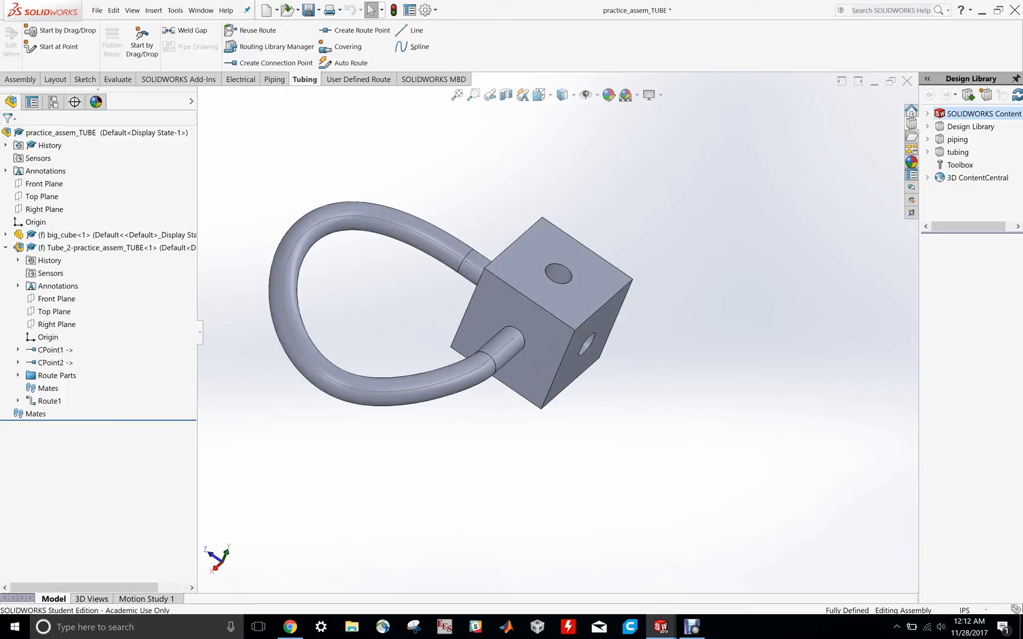
pyautogui.moveTo(426, 296); pyautogui.dragTo(453, 295, button='middle')
pyautogui.scroll(2, 613, 270)
pyautogui.scroll(-3, 613, 270)
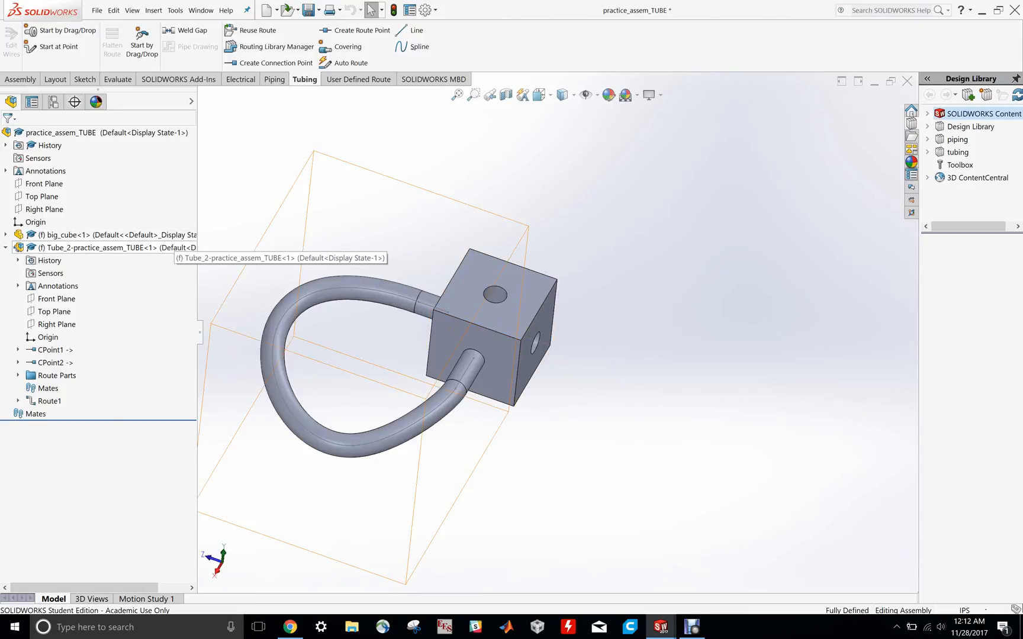
# Turn off the SOLIDWORKS Routing add-in
pyautogui.rightClick(166, 247)
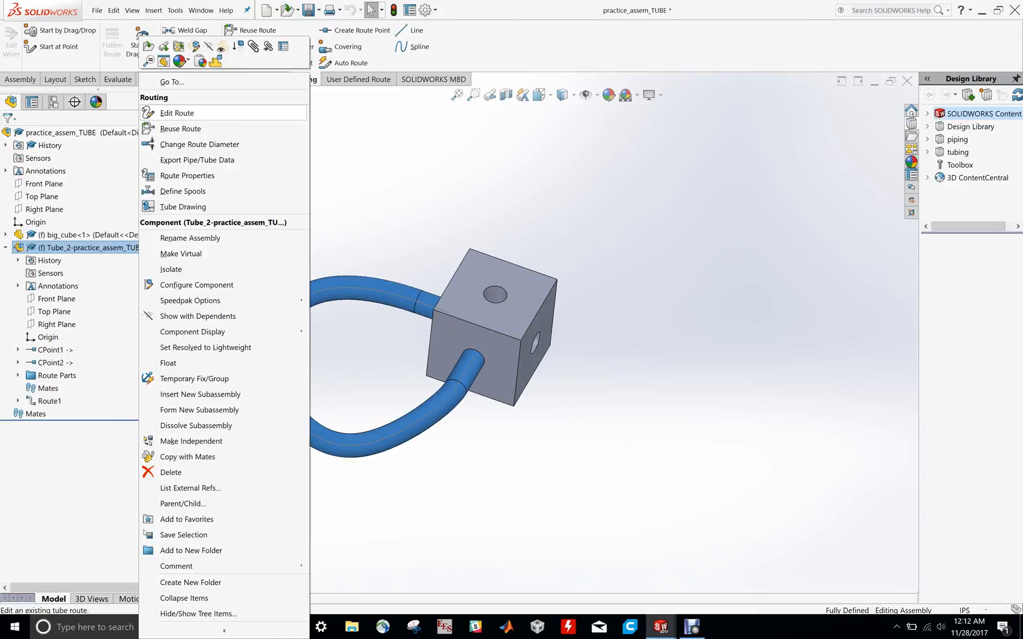
pyautogui.click(368, 149)
pyautogui.click(181, 79)
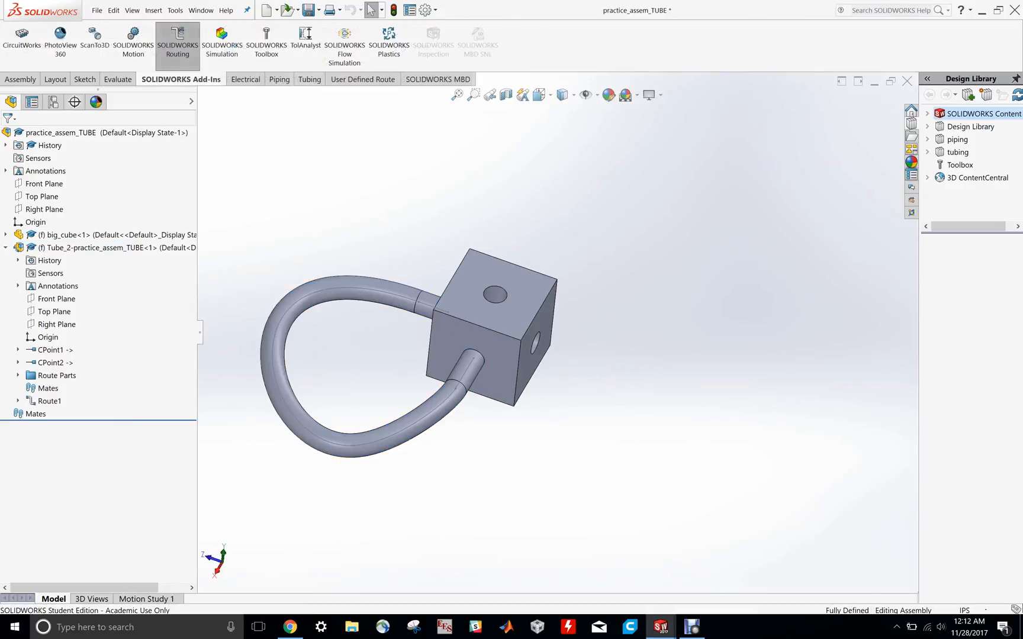
pyautogui.click(177, 45)
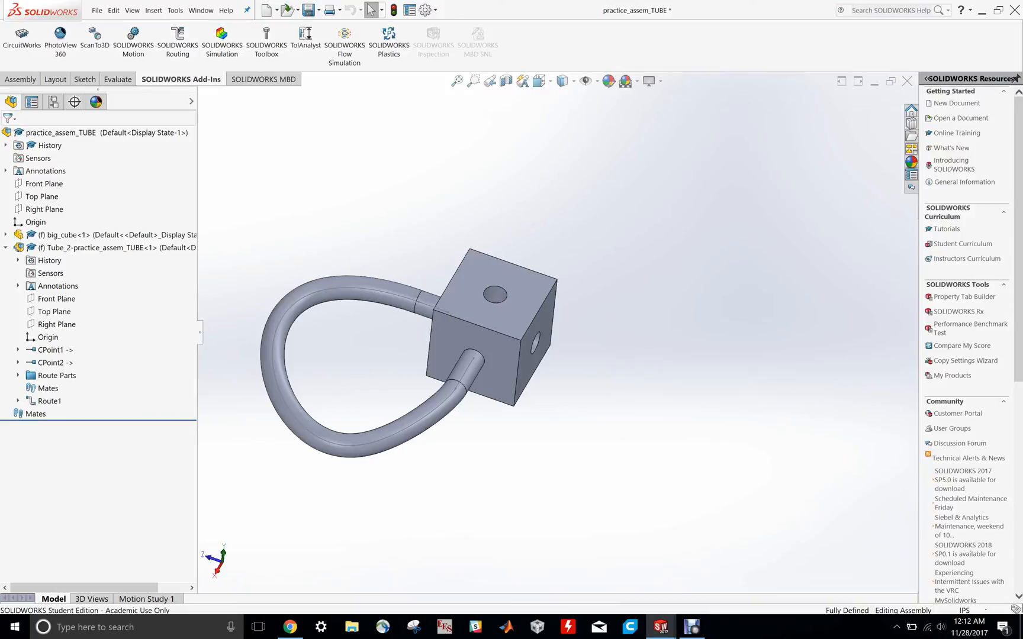
# Check the tube subassembly's component commands without routing and turn the SOLIDWORKS Routing add-in back on with its Tubing tools shown
pyautogui.click(89, 248)
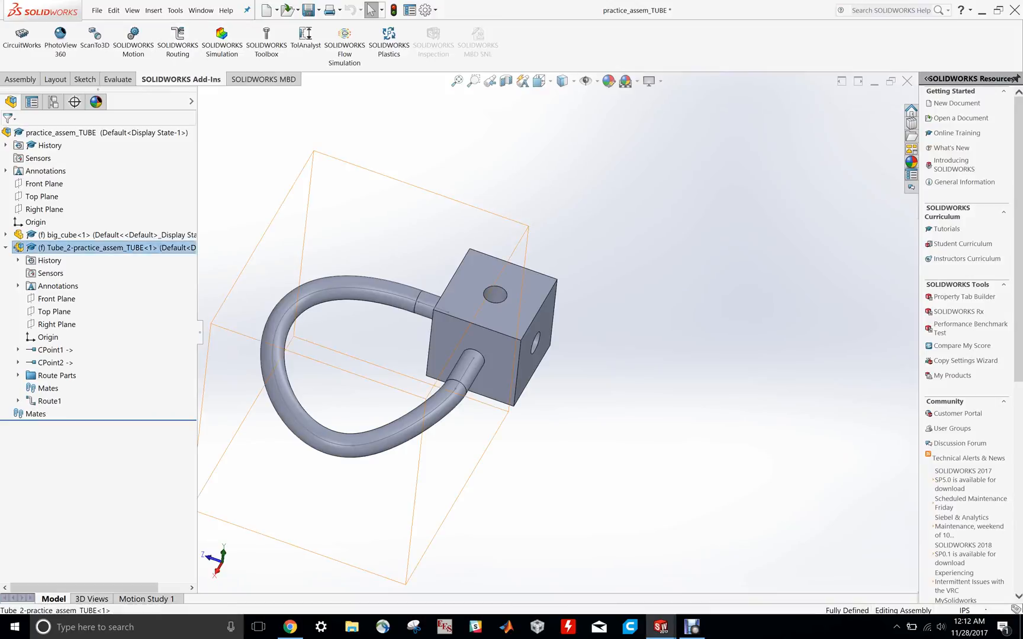
pyautogui.rightClick(88, 247)
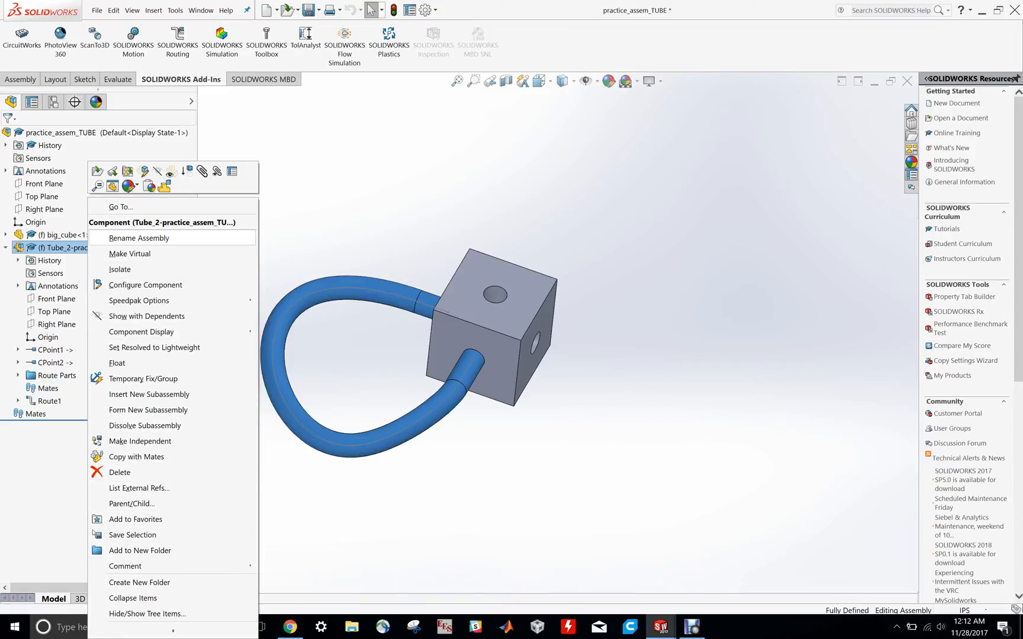
pyautogui.click(331, 236)
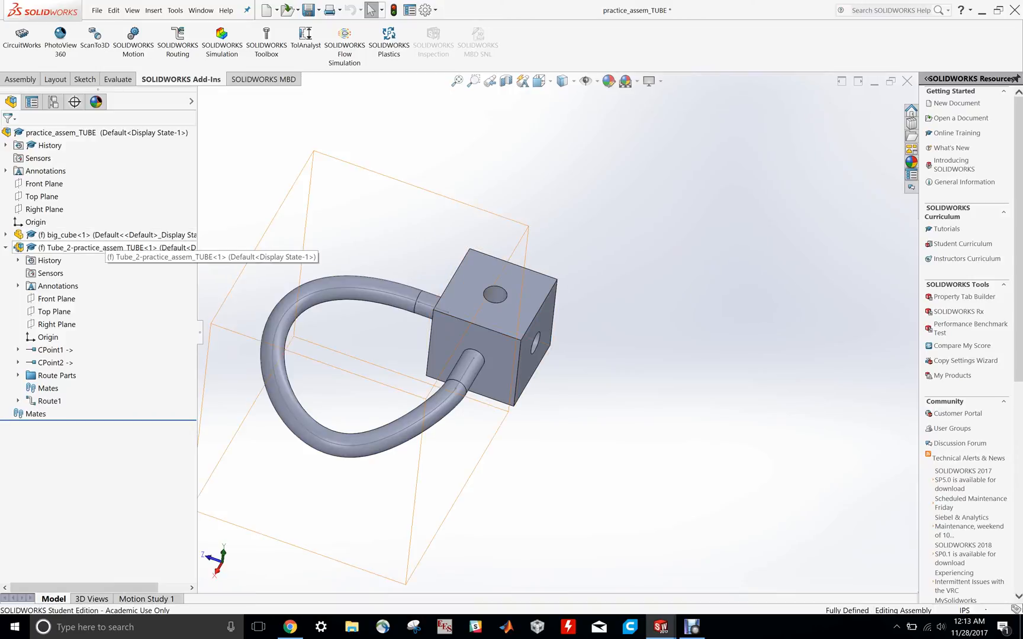
pyautogui.rightClick(89, 248)
pyautogui.click(296, 201)
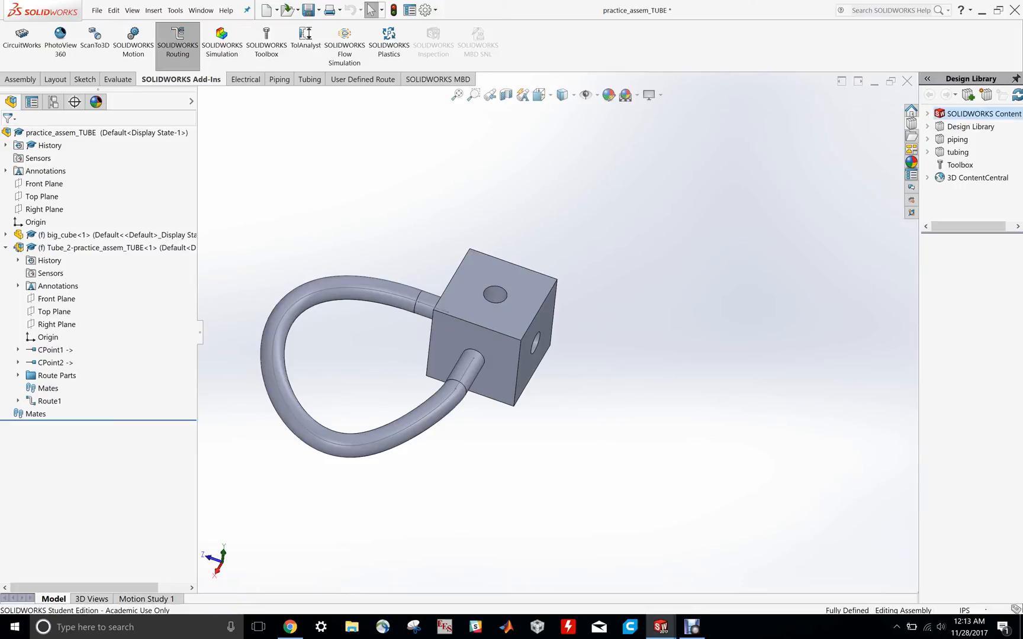
pyautogui.click(305, 79)
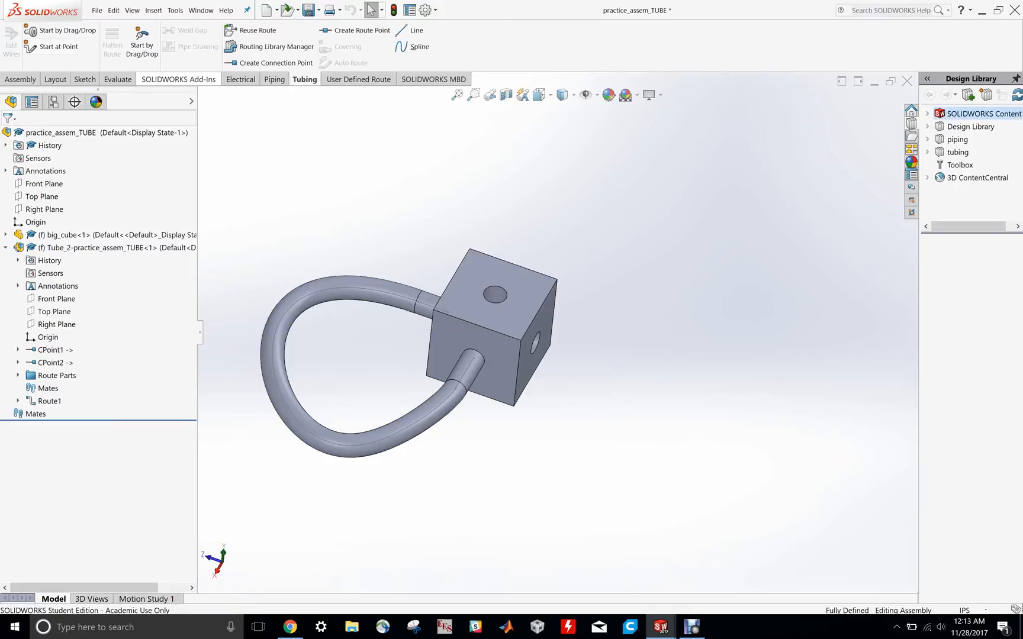
# Start Reuse Route on the Tube_2-practice_assem_TUBE subassembly and choose to browse for the missing tube-ss part
pyautogui.rightClick(117, 247)
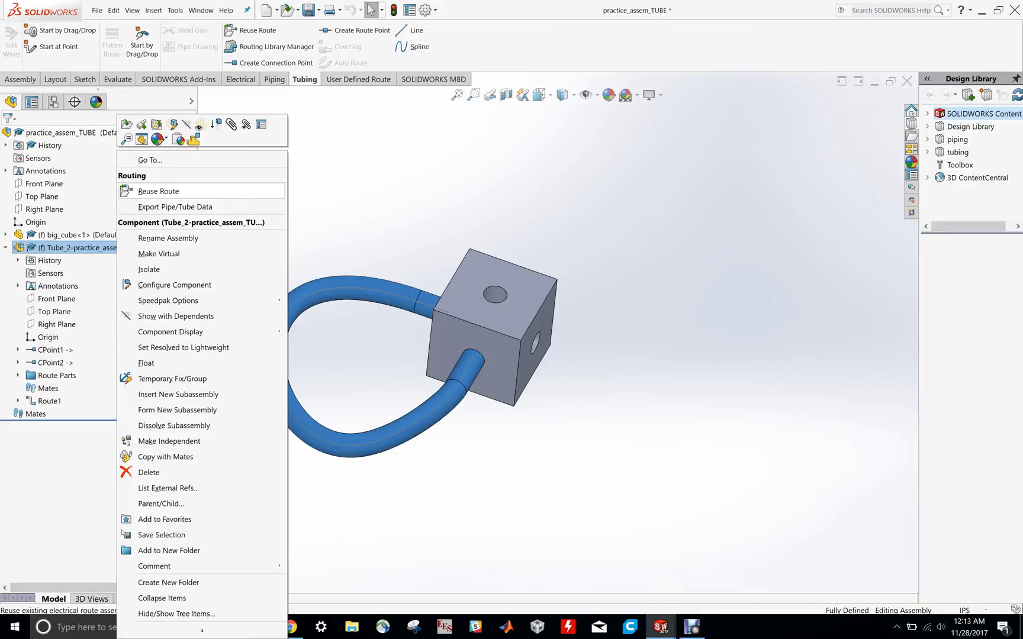
pyautogui.click(158, 190)
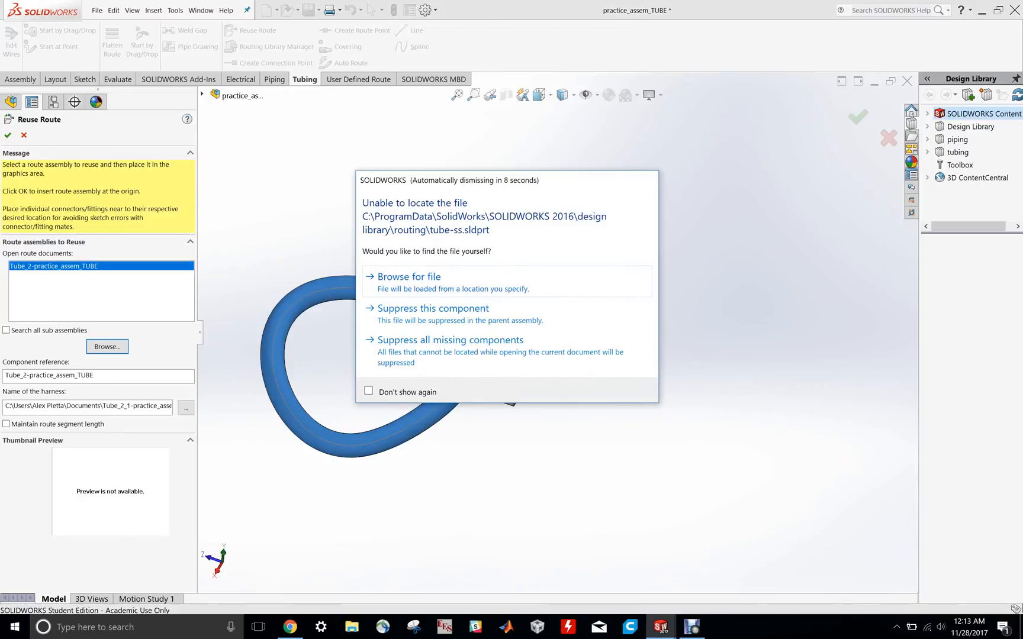
pyautogui.press('Return')
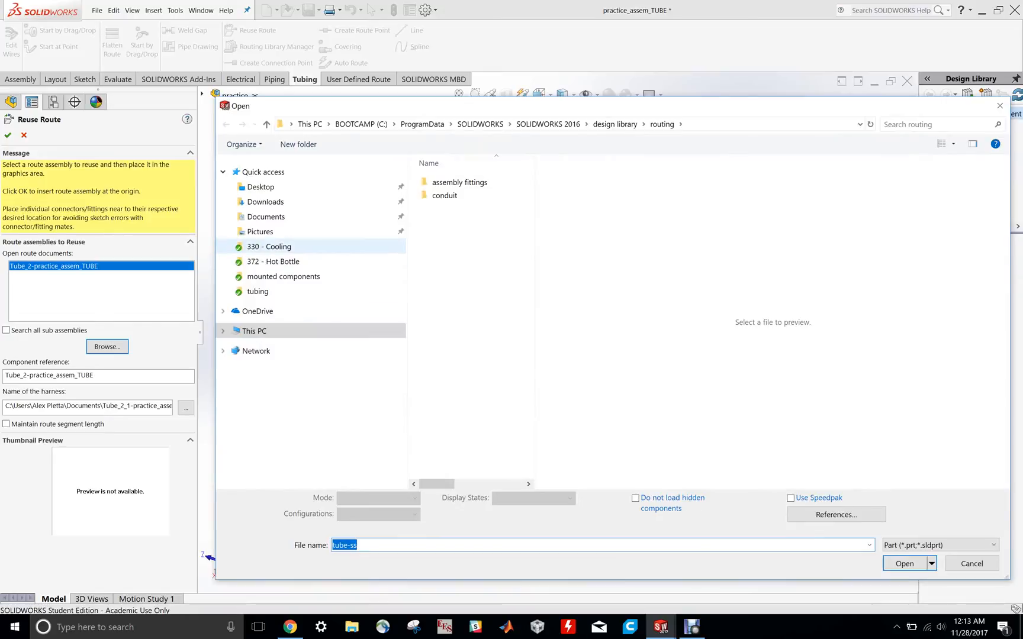
# Load the tube-ss part from Documents > Subversion > 218e > Solidworks > 300 - Drivetrain > 330 - Cooling > tubing
pyautogui.click(266, 216)
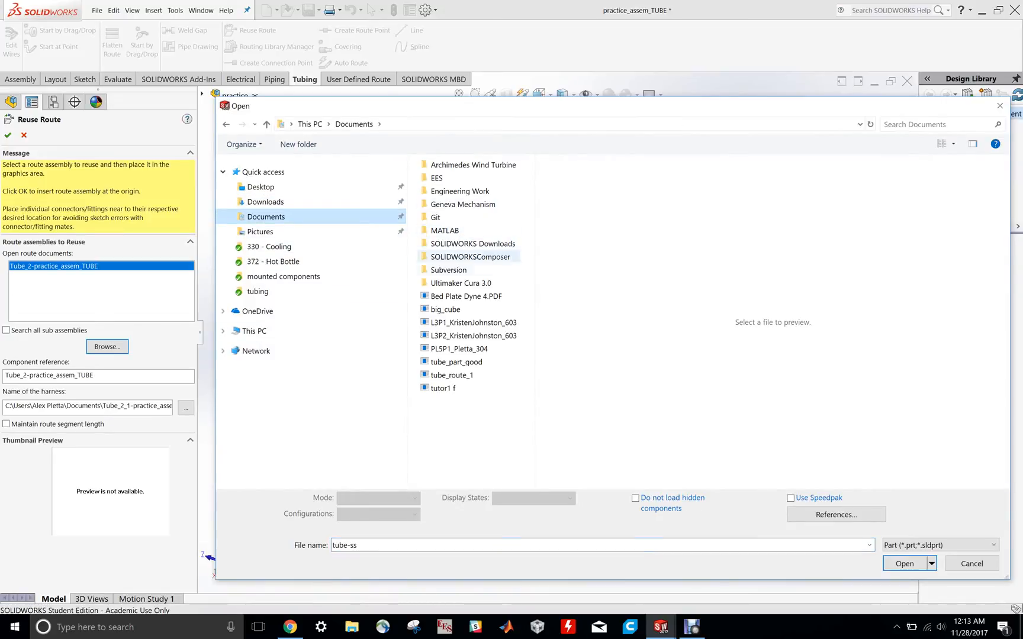
pyautogui.doubleClick(449, 270)
pyautogui.doubleClick(439, 208)
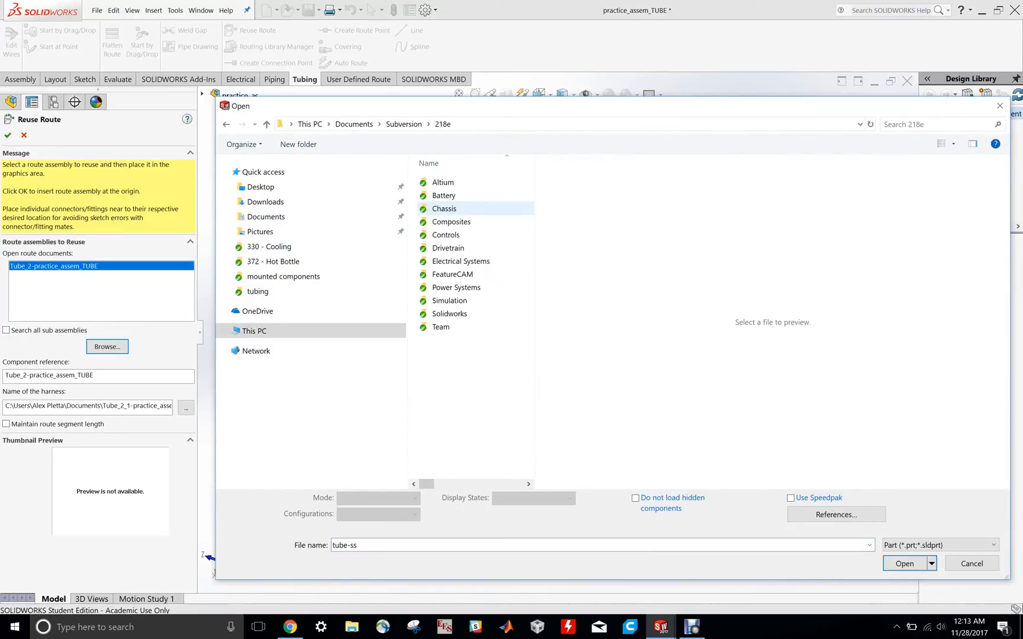
pyautogui.click(449, 314)
pyautogui.press('Return')
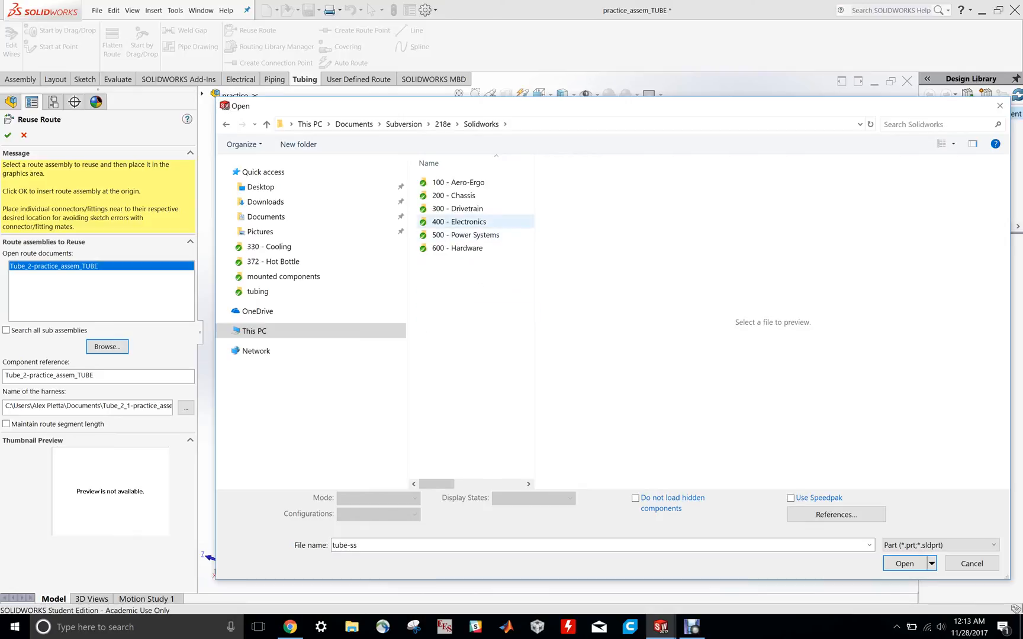
pyautogui.doubleClick(457, 208)
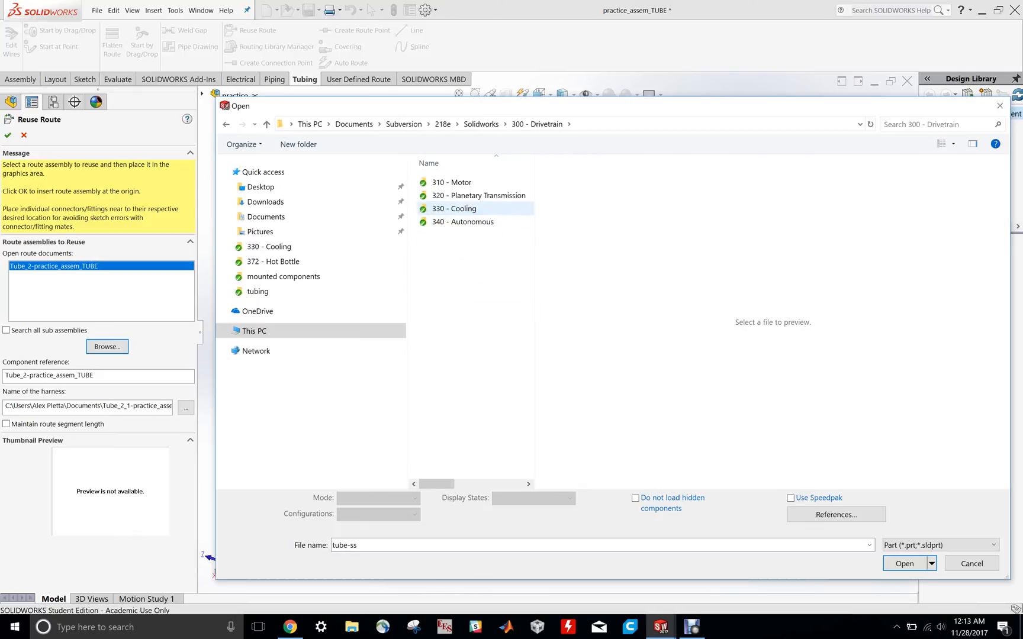
pyautogui.doubleClick(458, 208)
pyautogui.doubleClick(450, 222)
pyautogui.click(444, 182)
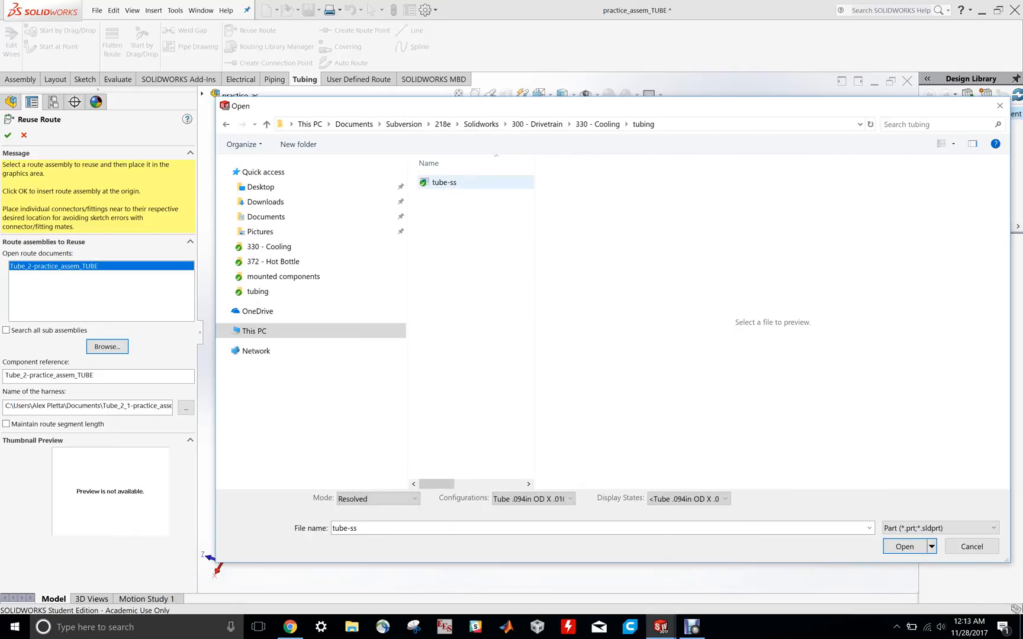
pyautogui.click(905, 547)
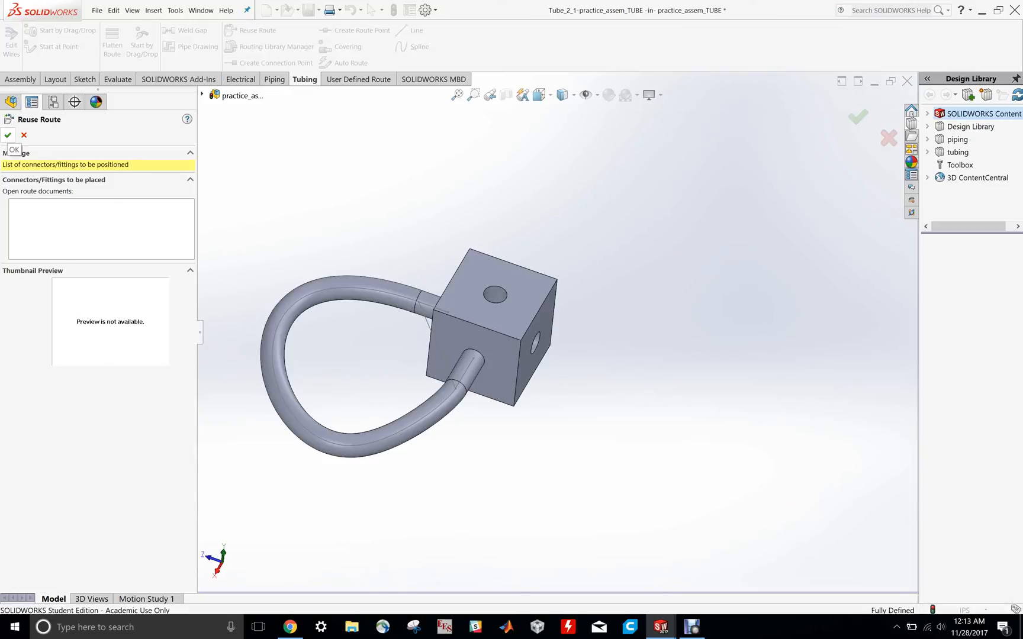
# Accept the reused route, exit its route sketch and close the rebuild report
pyautogui.click(8, 135)
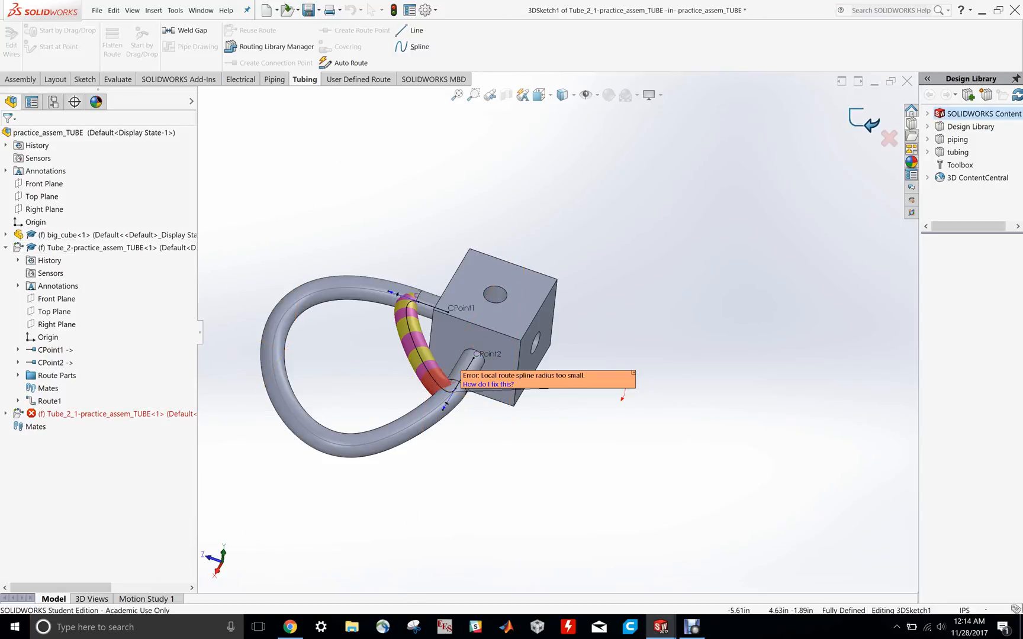
pyautogui.click(864, 121)
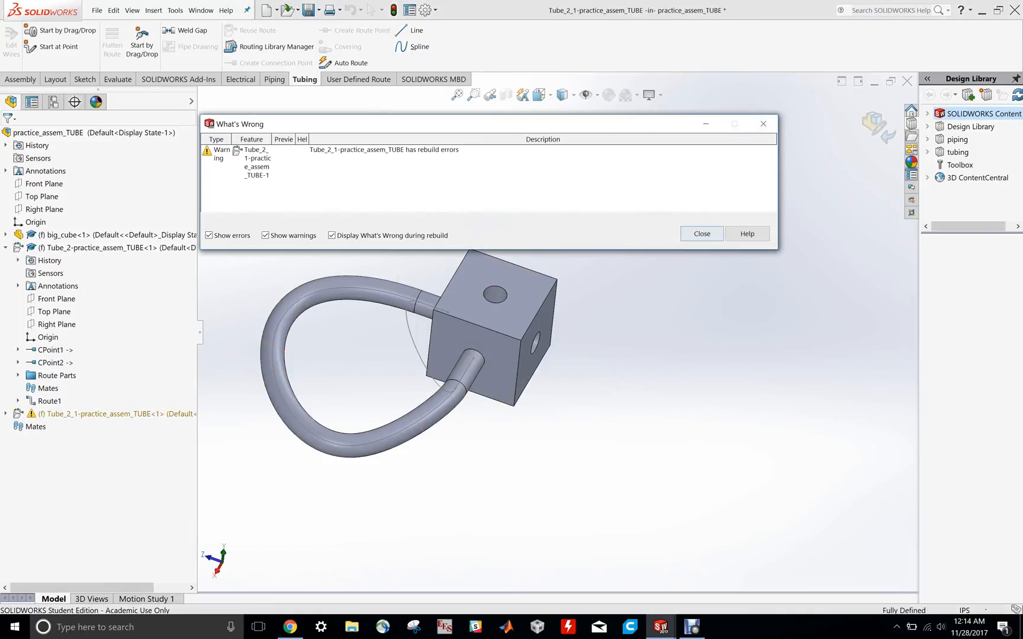
pyautogui.click(701, 233)
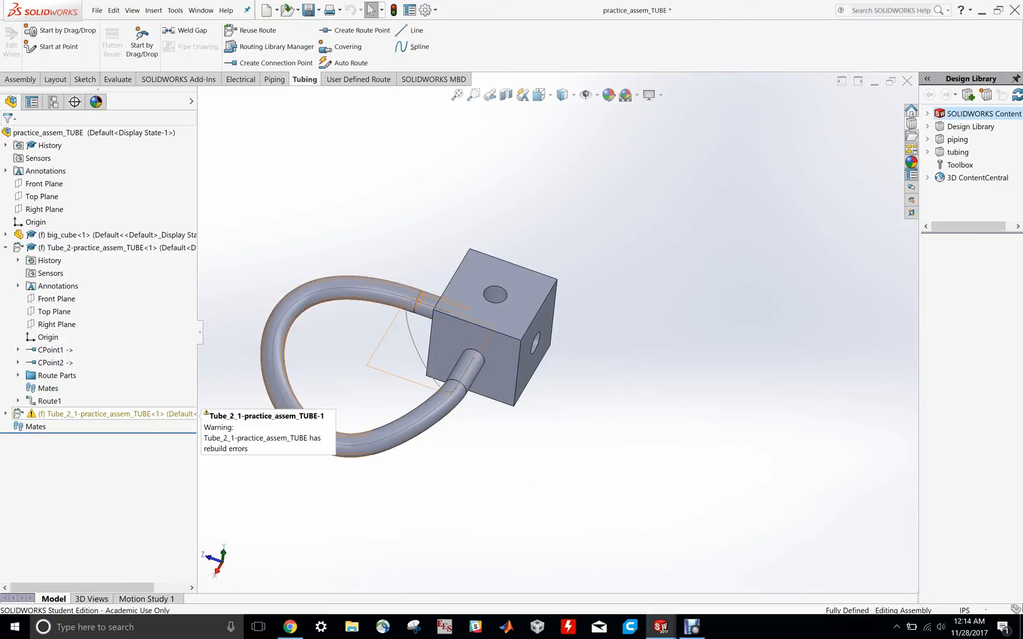
# Delete the reused Tube_2_1-practice_assem_TUBE subassembly from the assembly
pyautogui.click(67, 414)
pyautogui.rightClick(67, 414)
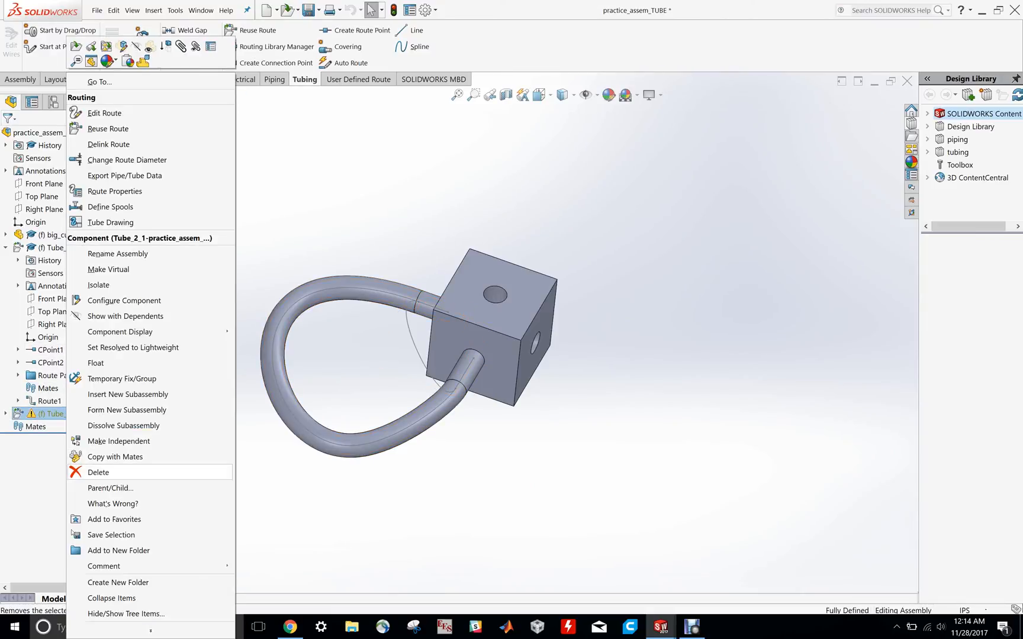
pyautogui.click(98, 472)
pyautogui.press('Return')
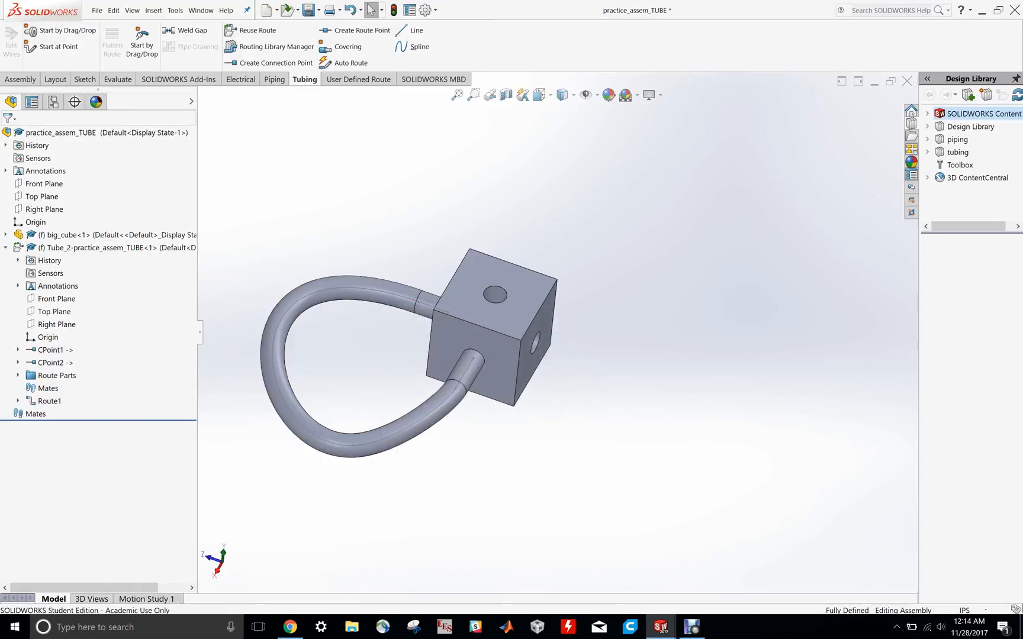
# Delink the Tube_2-practice_assem_TUBE route and open it for editing without saving the modified documents
pyautogui.rightClick(56, 249)
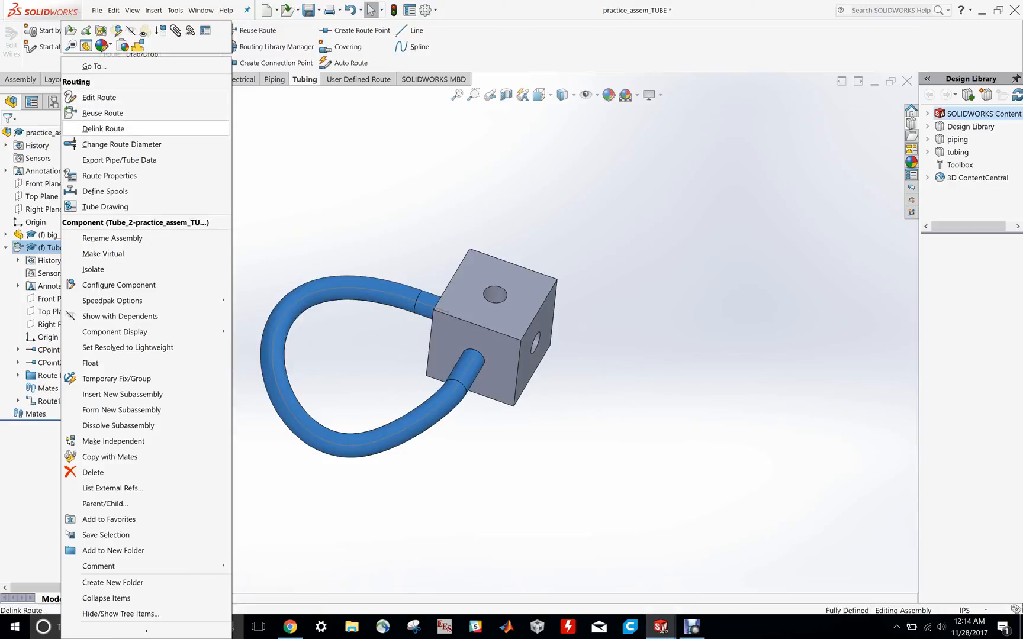
pyautogui.click(118, 129)
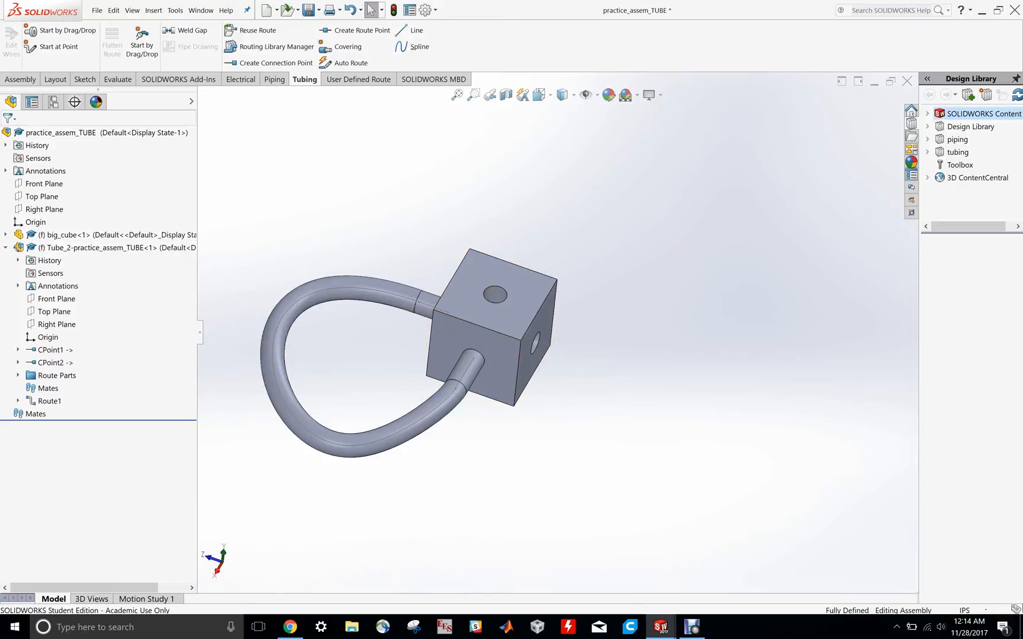
pyautogui.rightClick(118, 247)
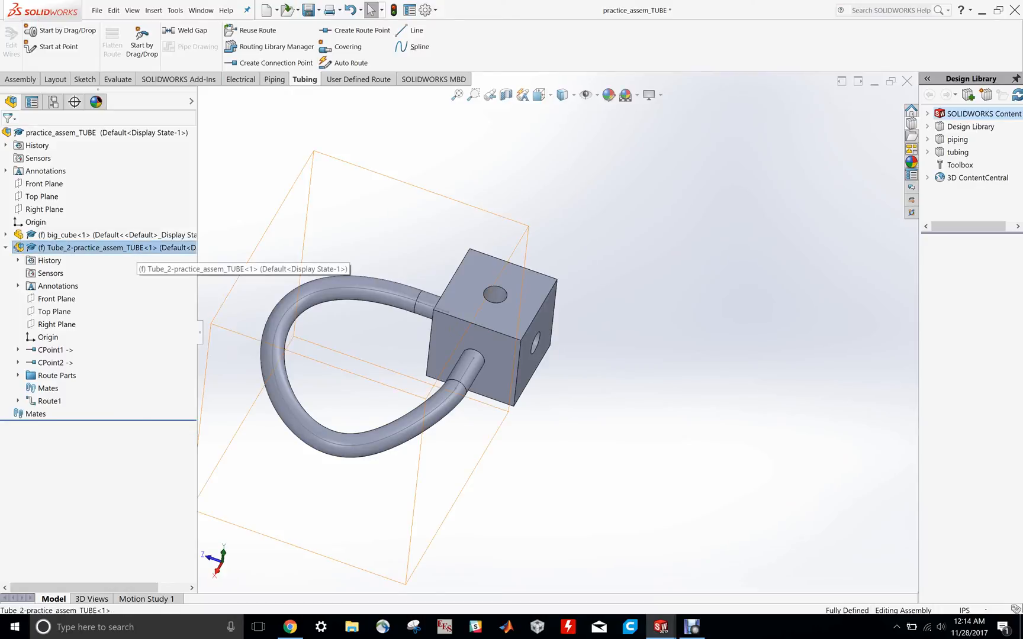
pyautogui.click(164, 113)
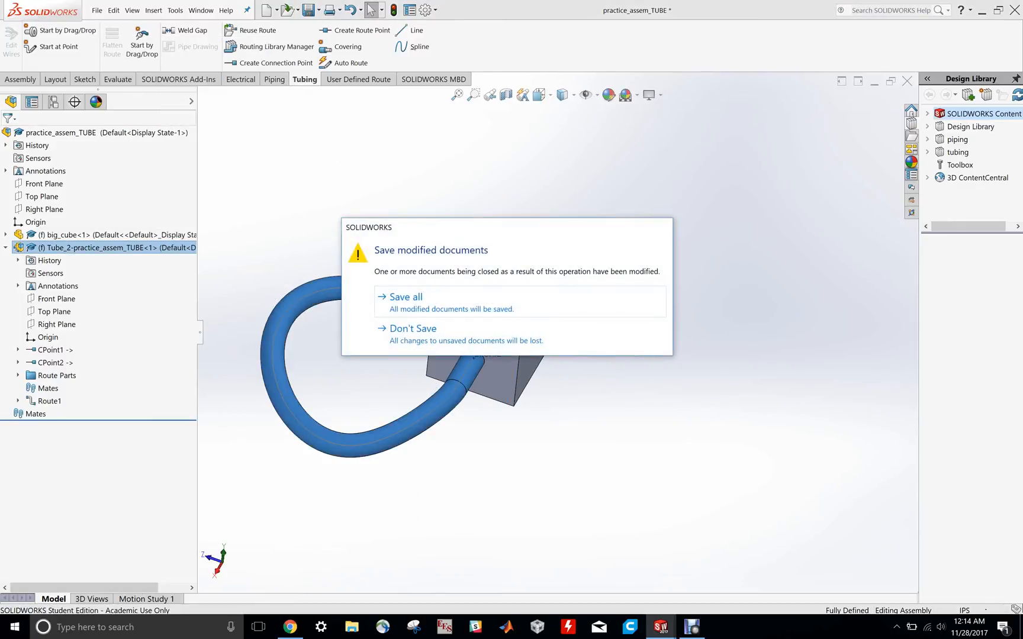
pyautogui.click(418, 329)
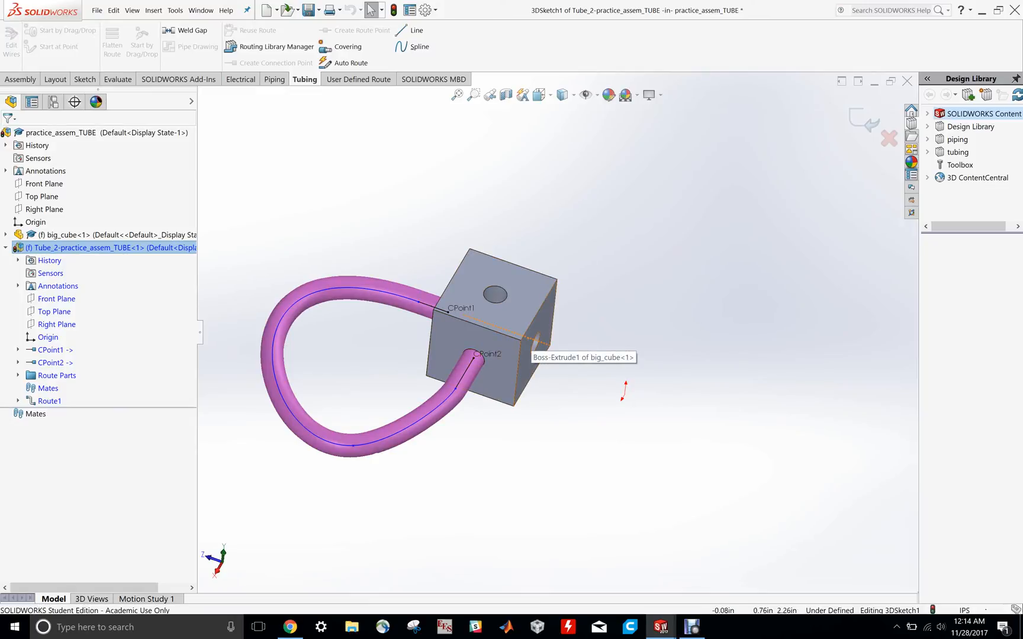
# Add a 0.50 in tube connection point on the circular edge of the cube's top hole, with a shortened stub length
pyautogui.scroll(-2, 522, 336)
pyautogui.moveTo(507, 350)
pyautogui.mouseDown(button='middle')
pyautogui.moveTo(505, 296)
pyautogui.moveTo(513, 357)
pyautogui.mouseUp(button='middle')
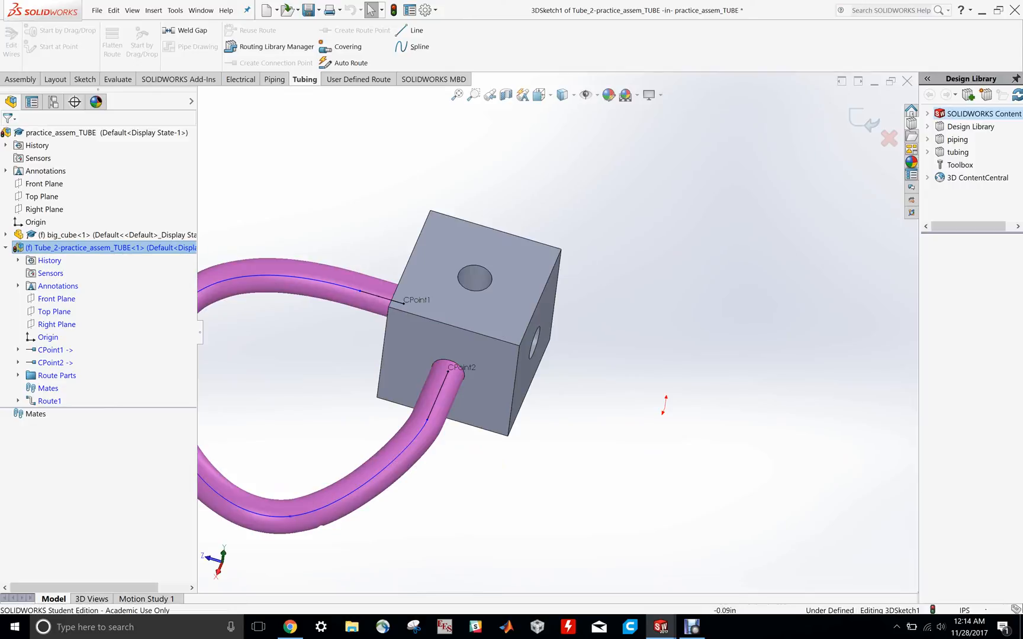
pyautogui.scroll(1, 664, 405)
pyautogui.scroll(-4, 657, 394)
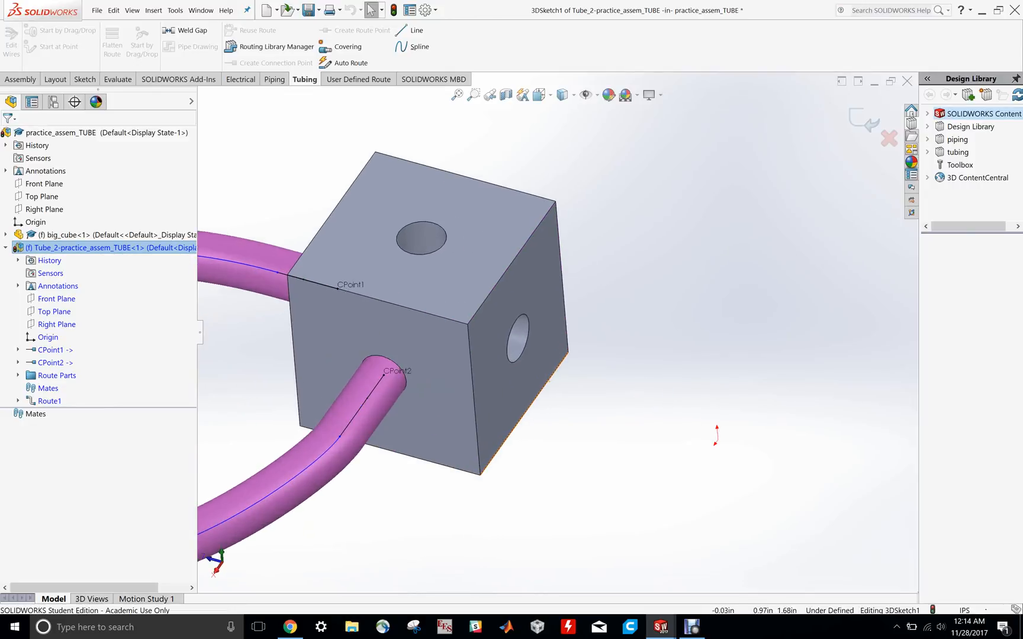
pyautogui.scroll(2, 556, 329)
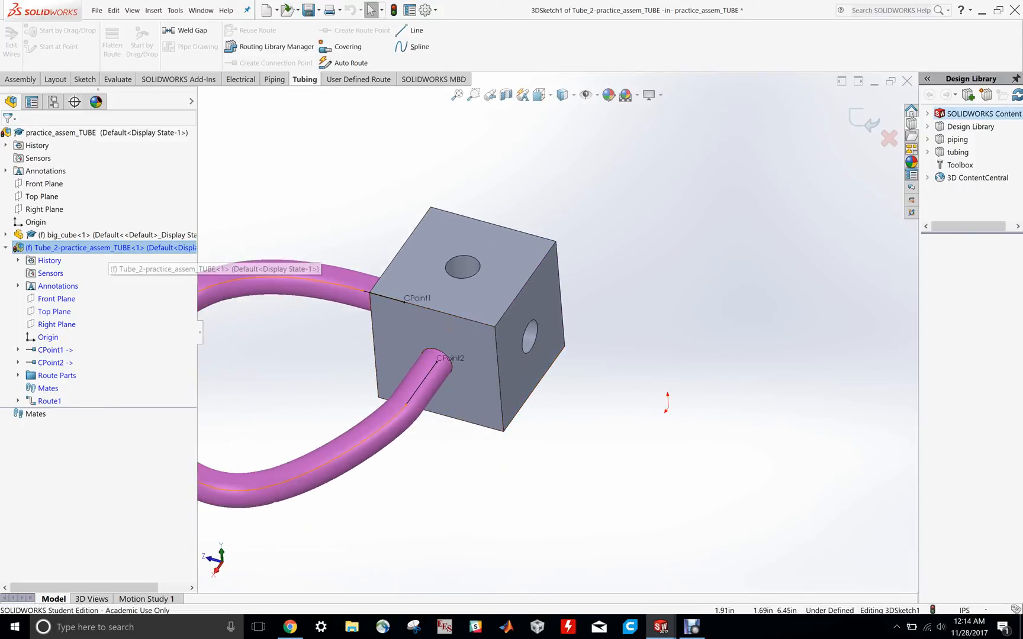
pyautogui.rightClick(110, 248)
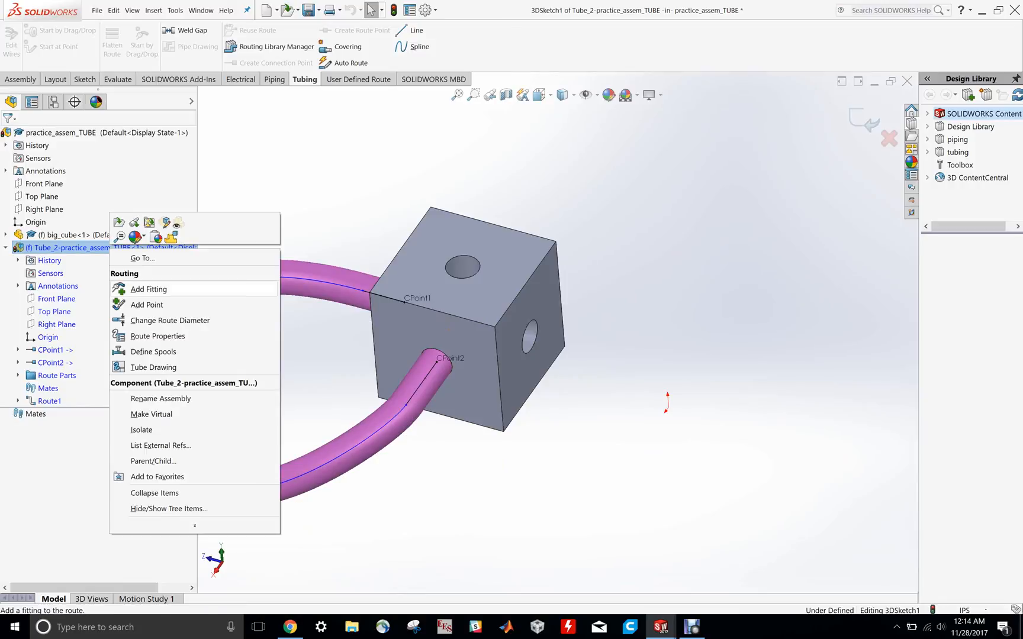
pyautogui.click(157, 304)
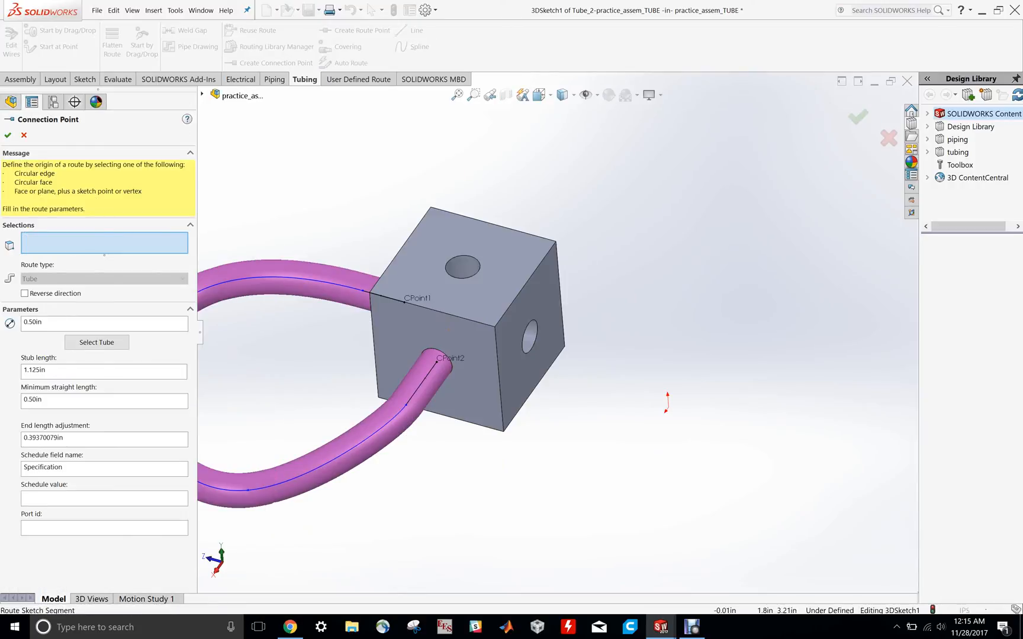
pyautogui.click(457, 274)
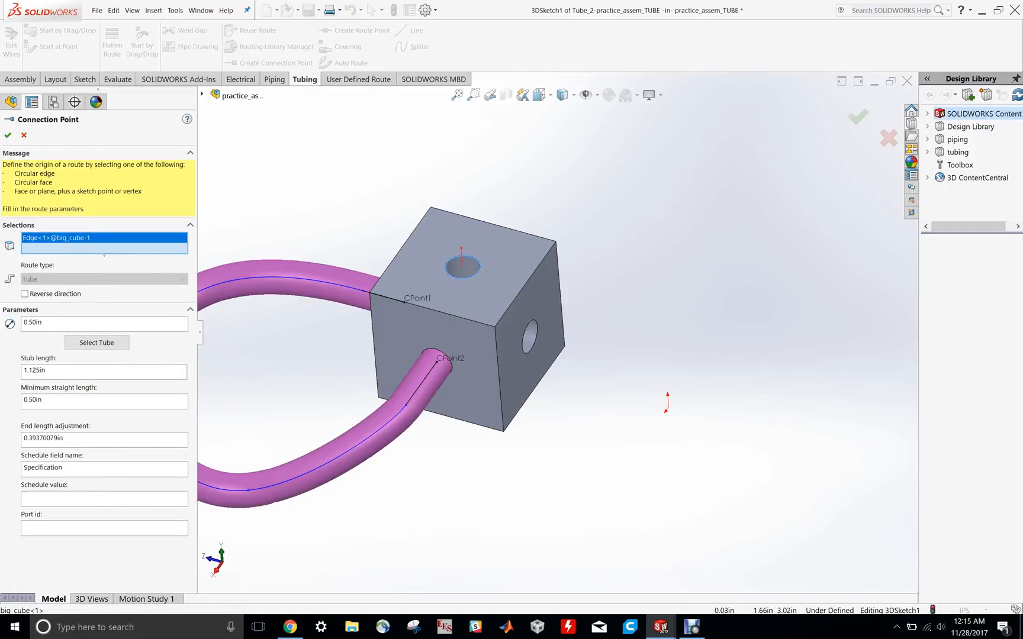
pyautogui.scroll(-5, 452, 259)
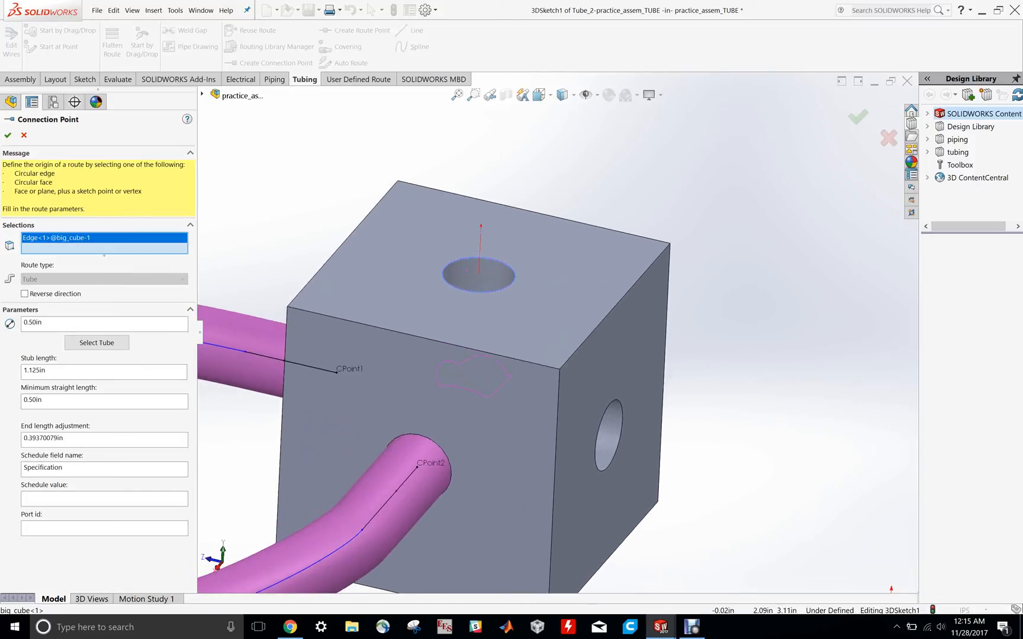
pyautogui.scroll(4, 561, 347)
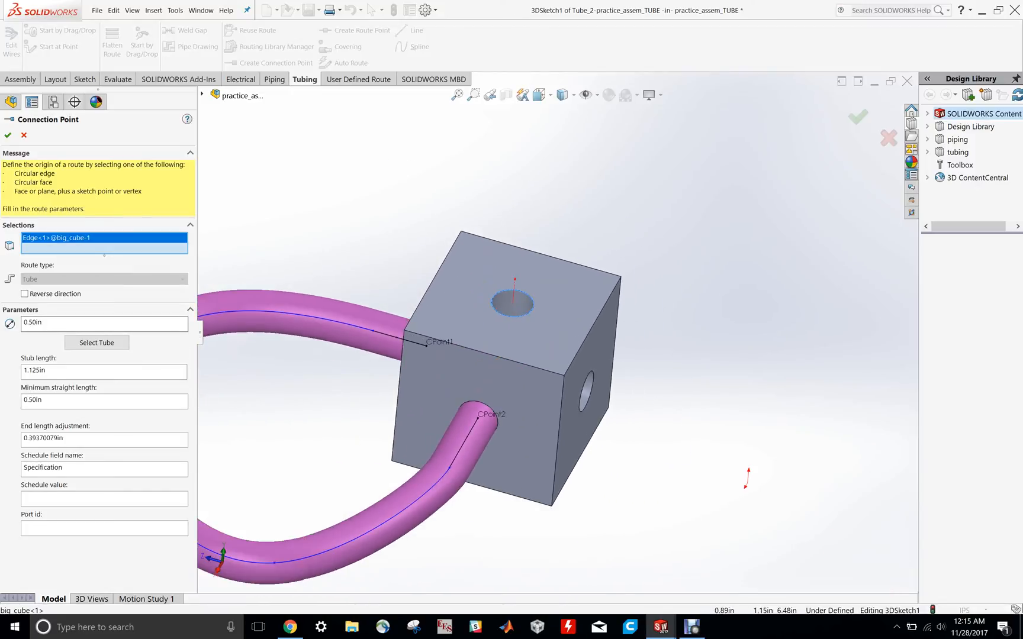
pyautogui.moveTo(52, 371); pyautogui.dragTo(33, 371)
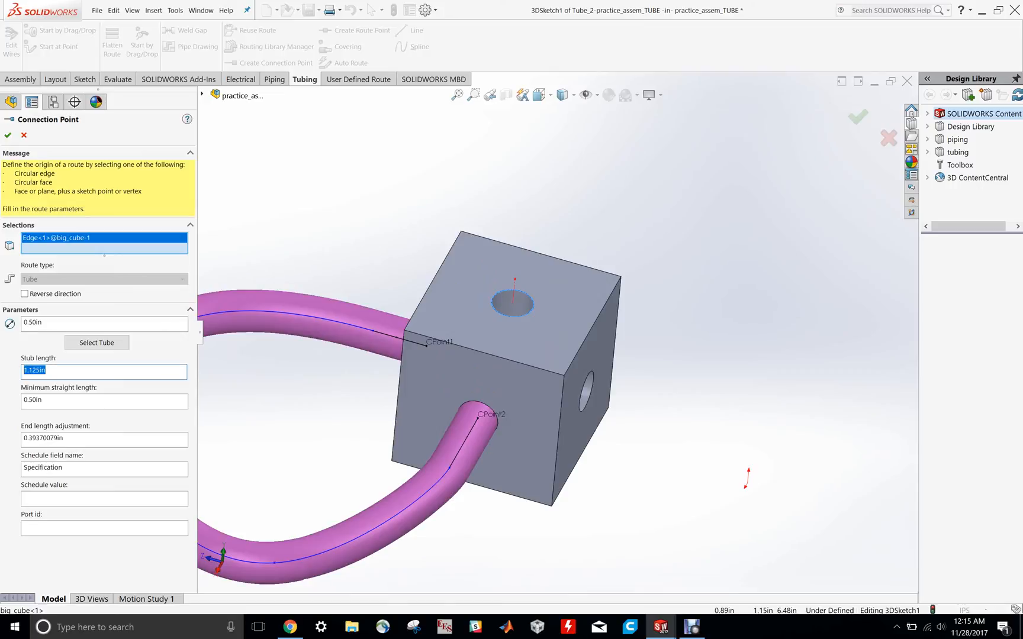
pyautogui.press('Return')
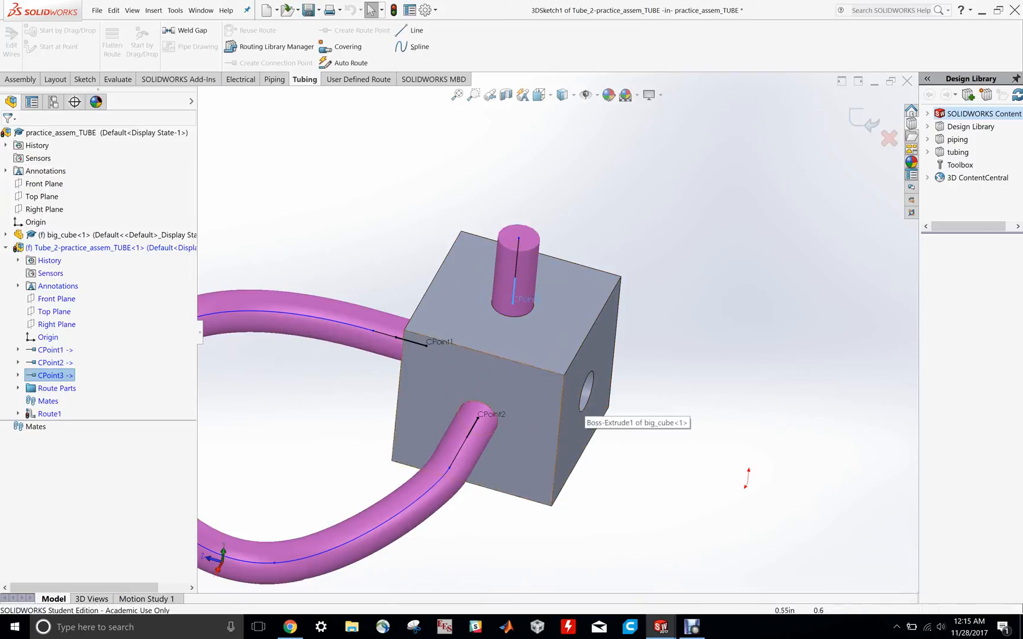
# Add a 0.50 in connection point on the cube's open side hole, with reversed direction and a 1.00 in stub length
pyautogui.rightClick(86, 247)
pyautogui.click(119, 305)
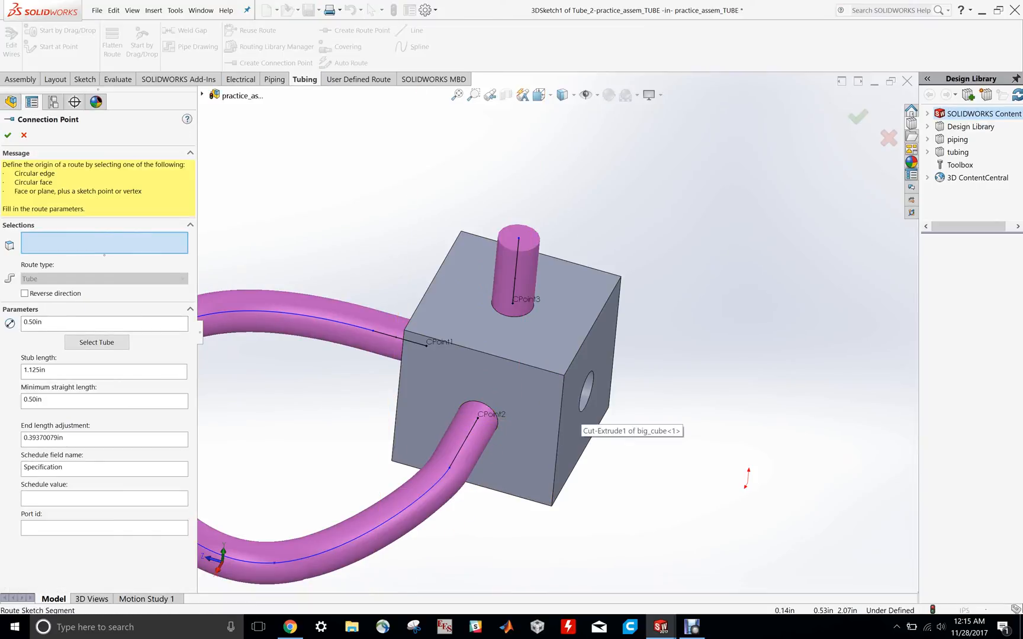
pyautogui.click(585, 408)
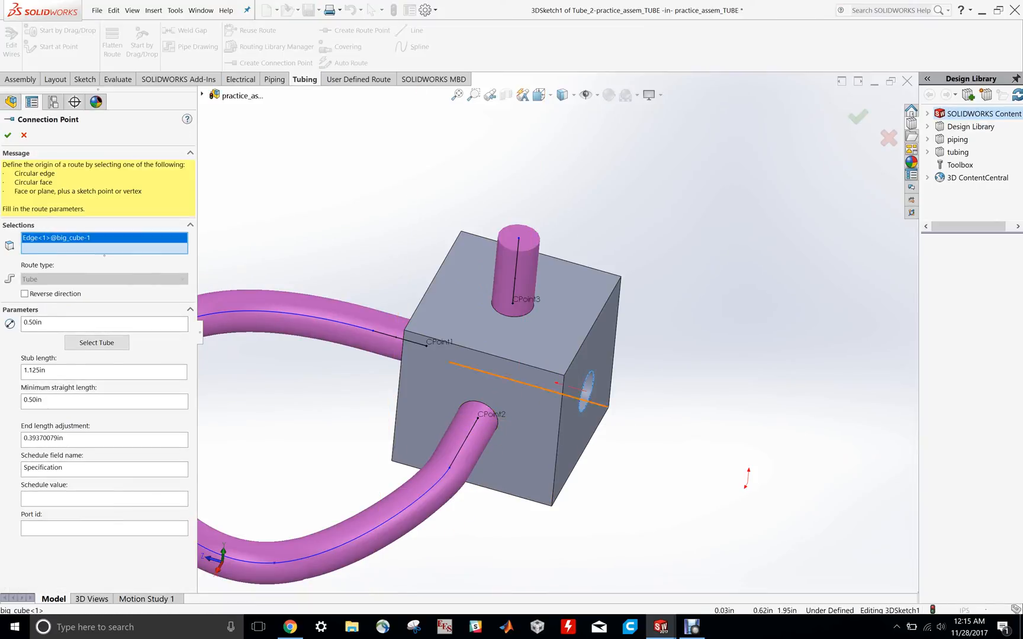
pyautogui.scroll(-5, 577, 411)
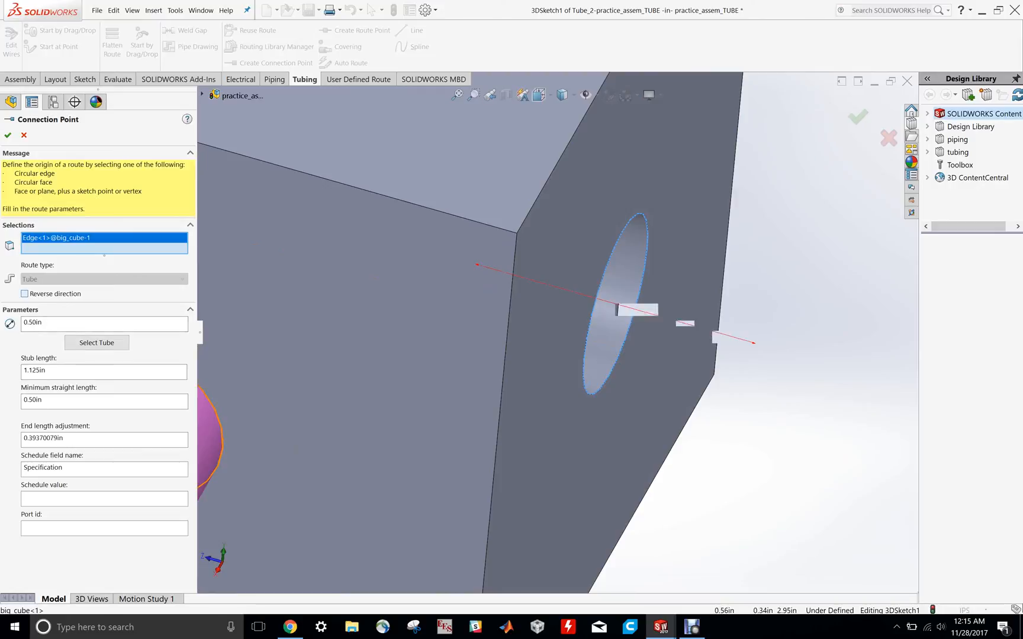
pyautogui.click(24, 294)
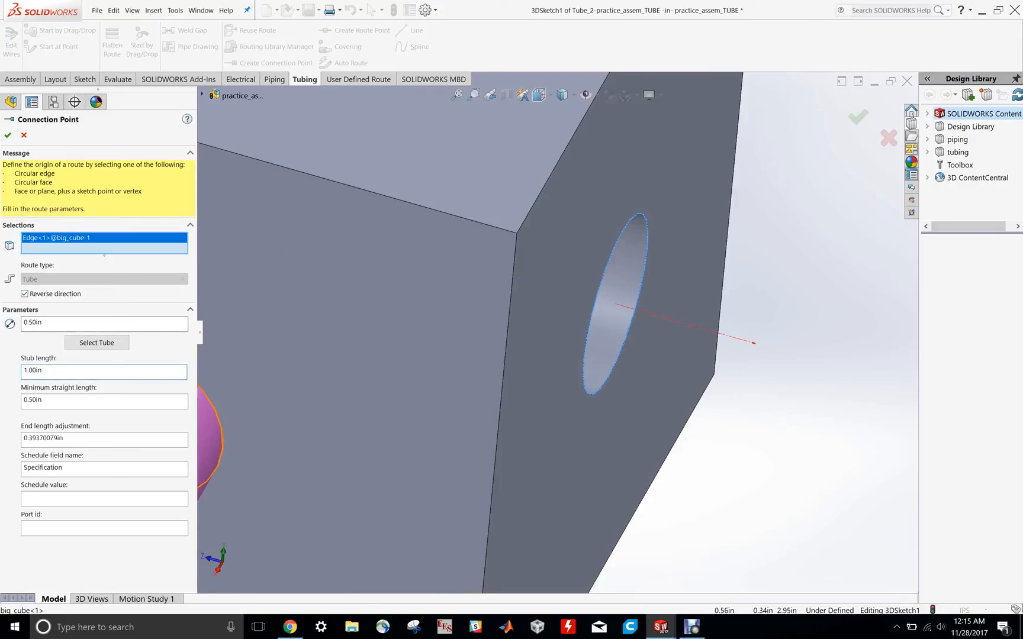
pyautogui.click(8, 135)
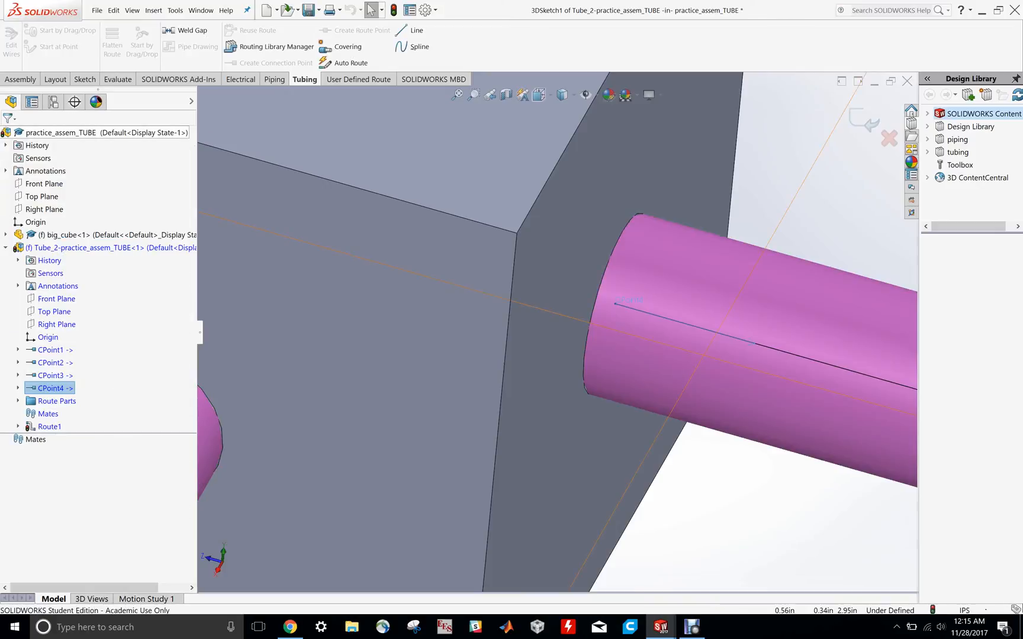
# Auto-route a spline from the free end of the top stub to the free end of the new side stub
pyautogui.scroll(4, 409, 292)
pyautogui.scroll(3, 409, 292)
pyautogui.scroll(-1, 497, 352)
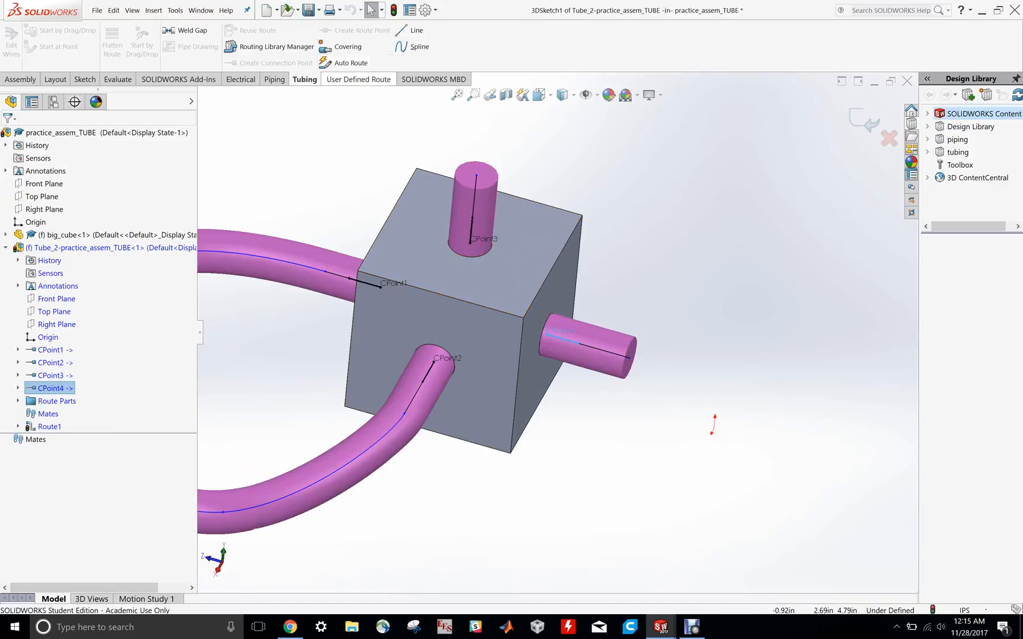
pyautogui.click(349, 63)
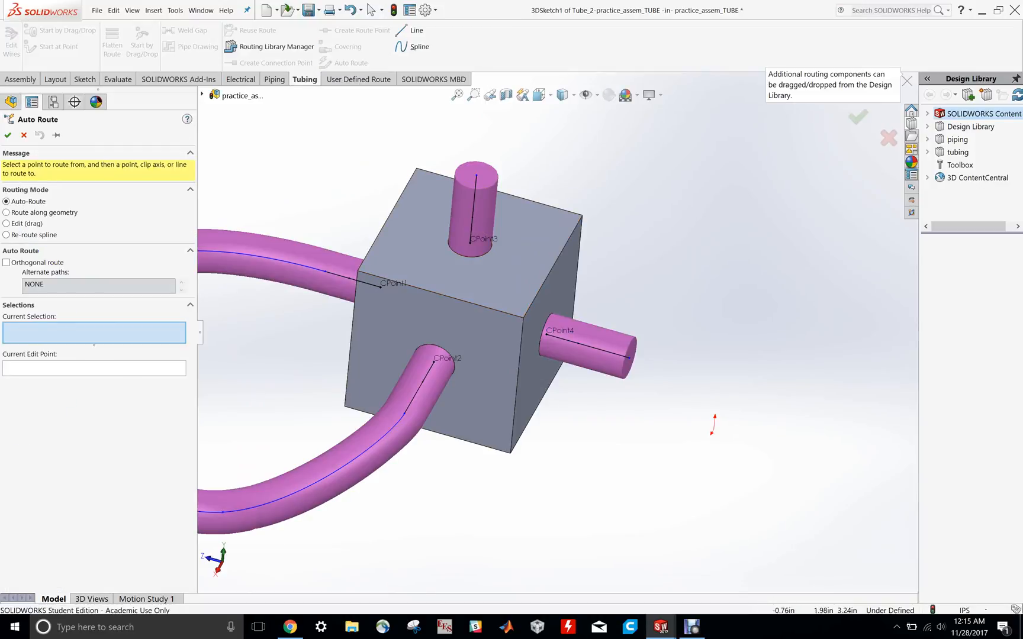
pyautogui.click(476, 175)
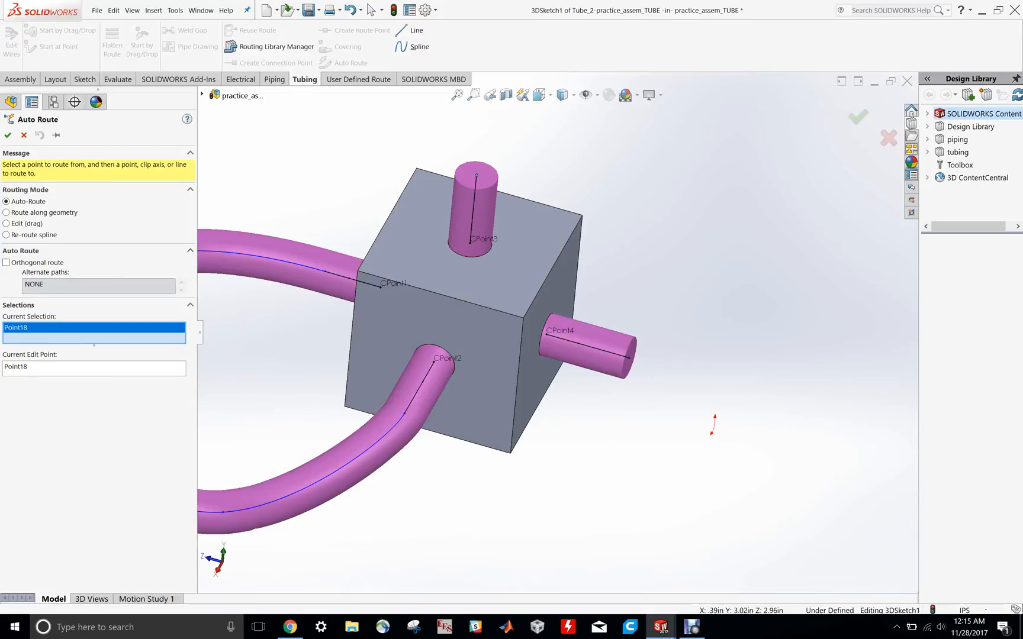
pyautogui.click(629, 357)
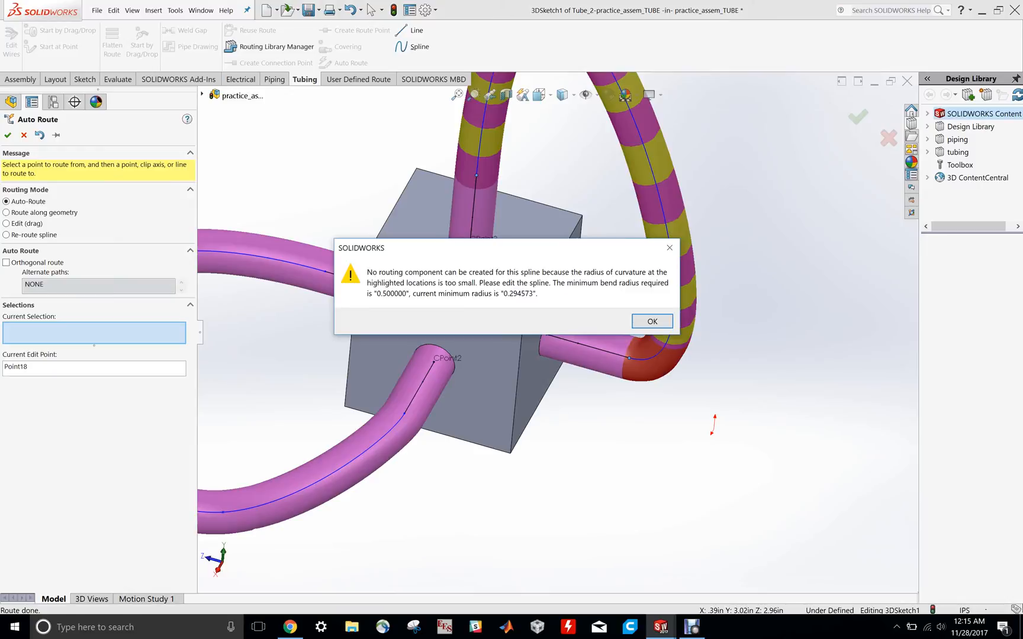
pyautogui.press('Return')
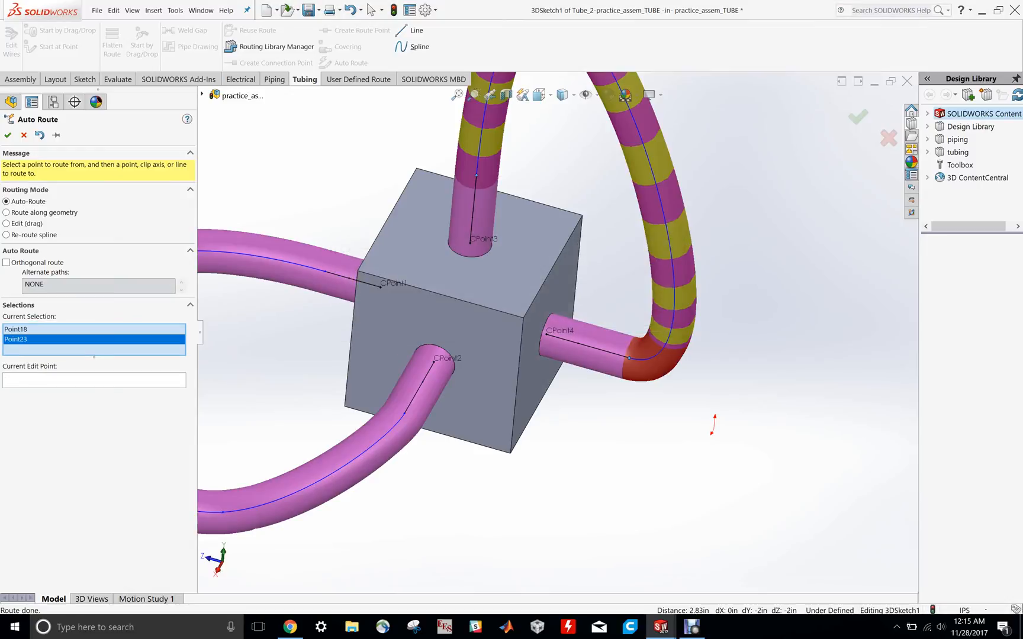
# Switch to the Right view and accept the auto-routed spline
pyautogui.press('f')
pyautogui.click(539, 94)
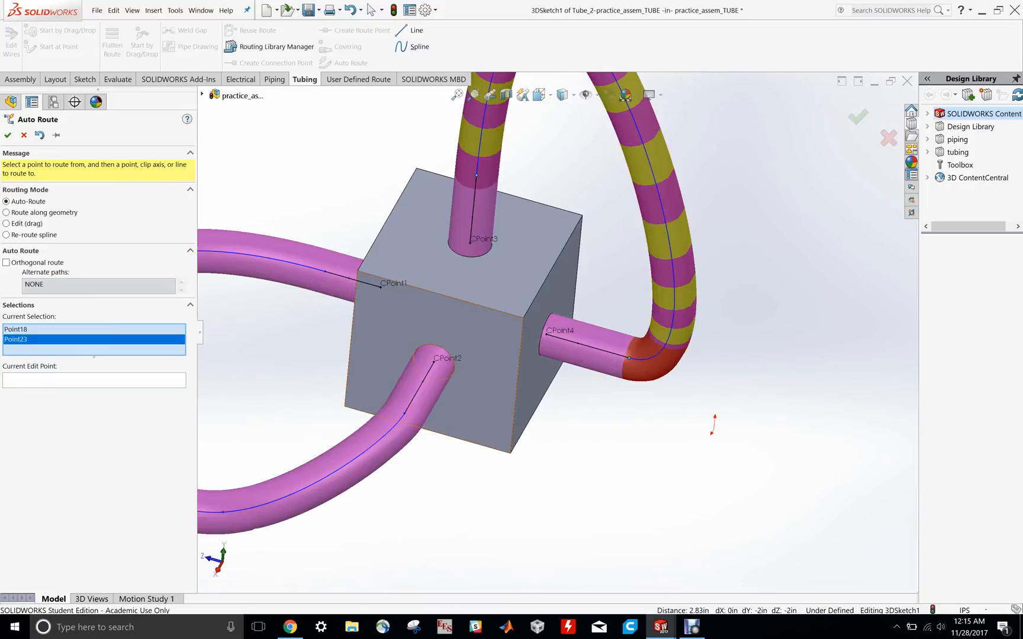
pyautogui.press('f')
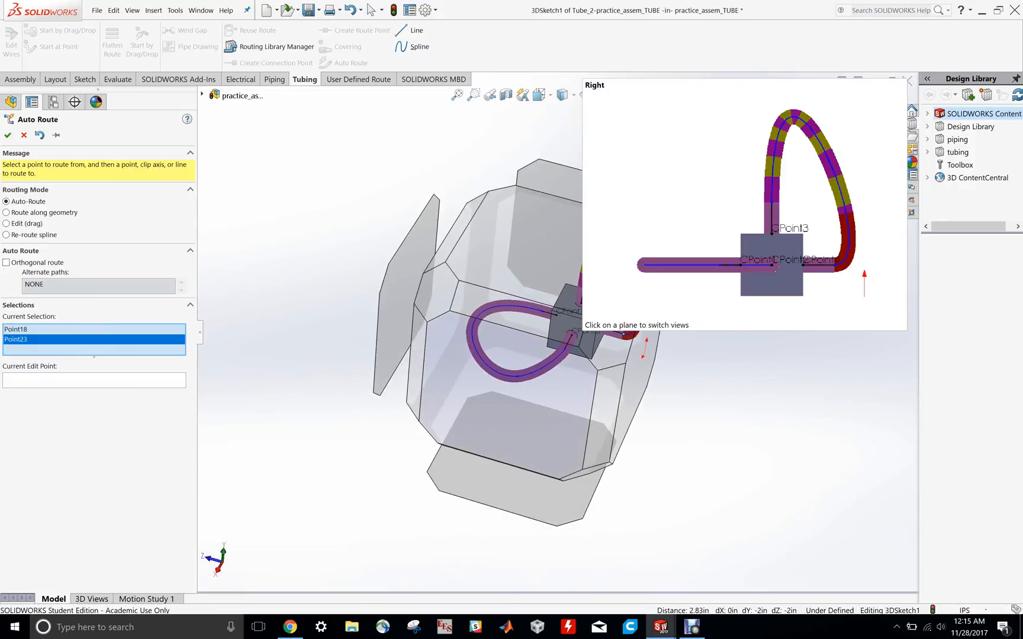
pyautogui.click(510, 395)
pyautogui.scroll(2, 751, 247)
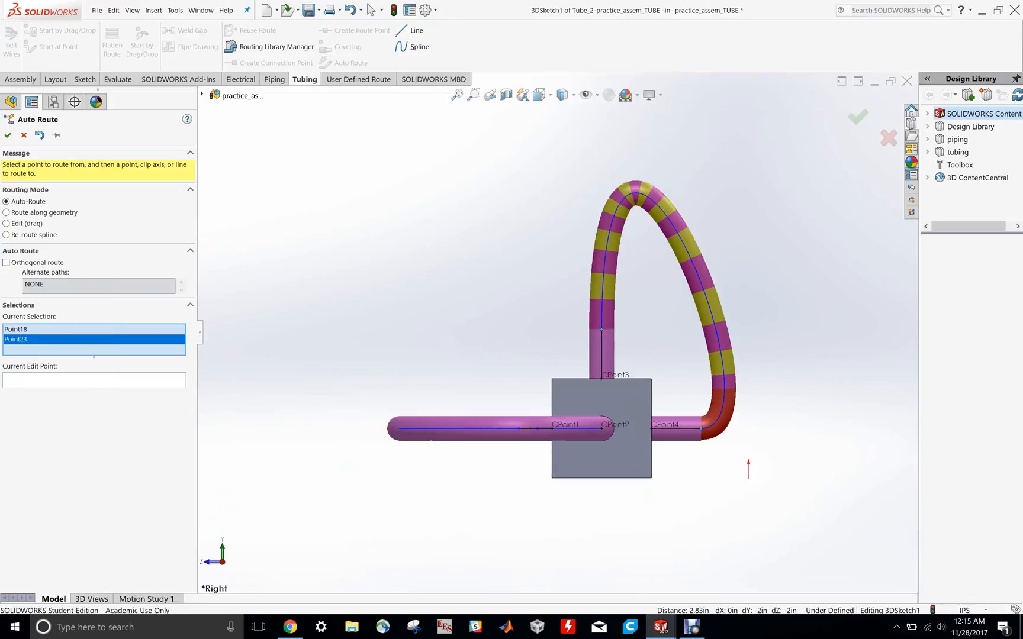
pyautogui.scroll(-3, 751, 247)
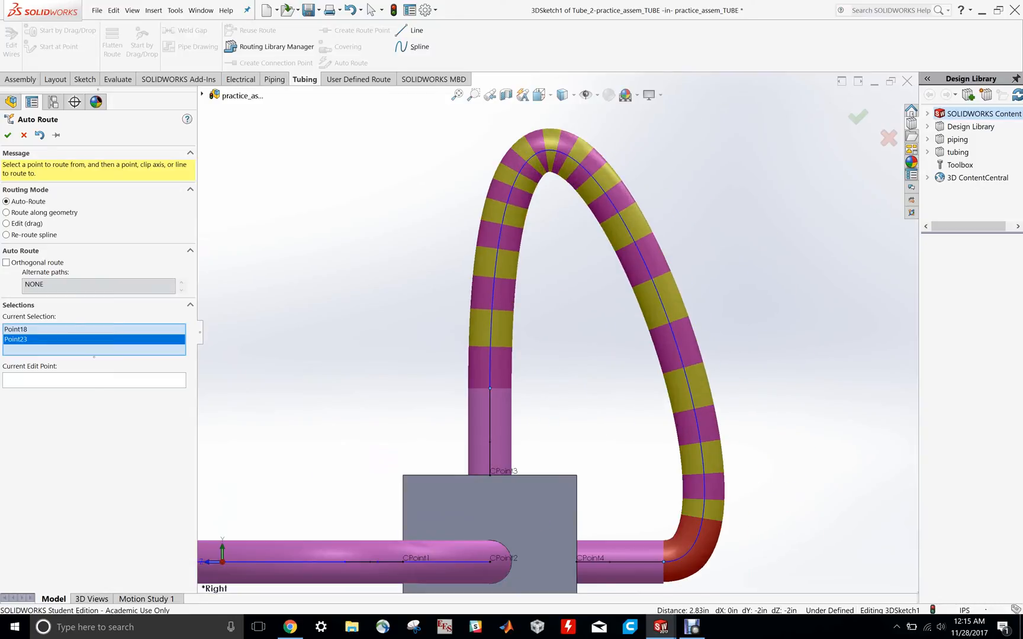
pyautogui.click(8, 135)
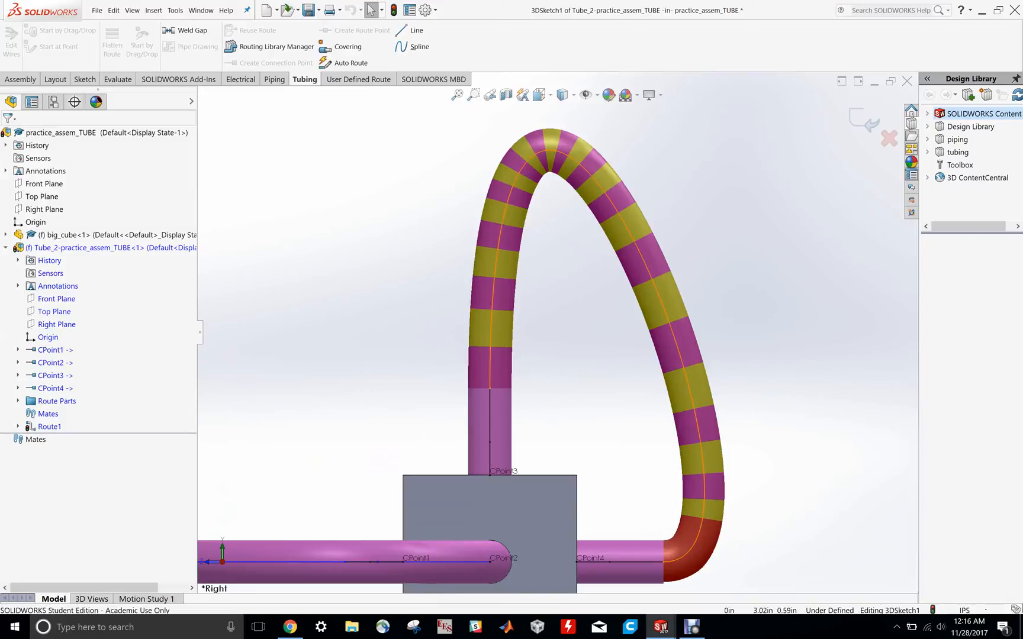
# Insert a spline point on the new route's long descending side, just above the tight bend at the side stub
pyautogui.scroll(2, 557, 324)
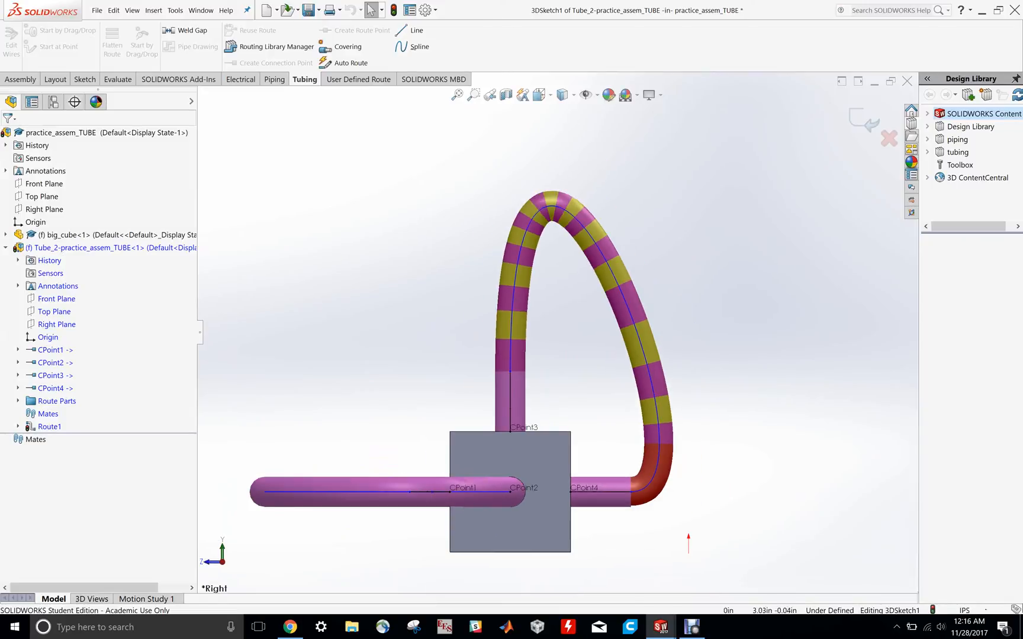
pyautogui.click(651, 379)
pyautogui.rightClick(651, 379)
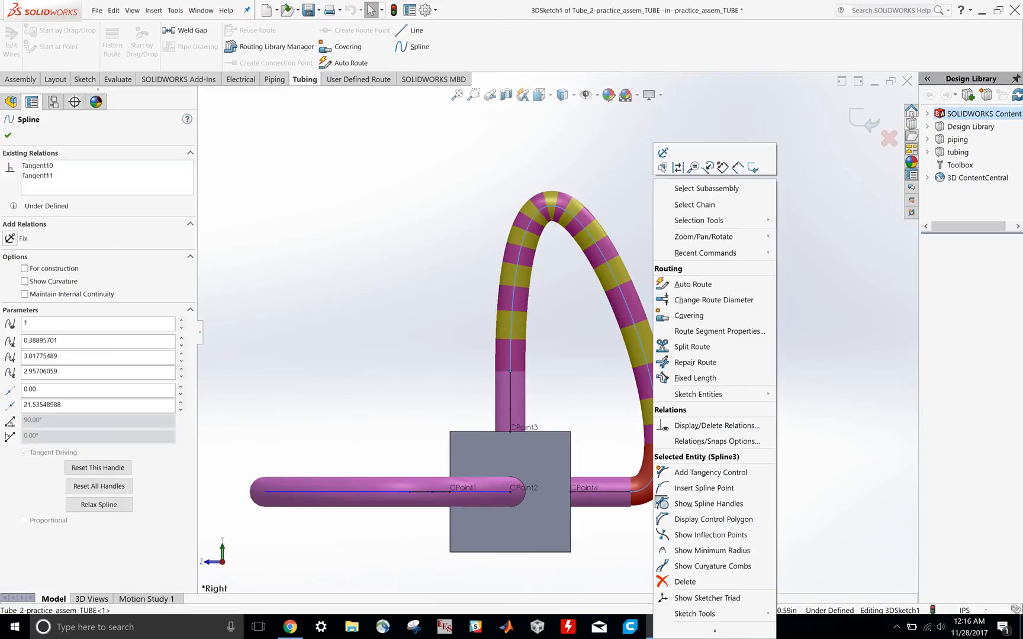
pyautogui.click(704, 488)
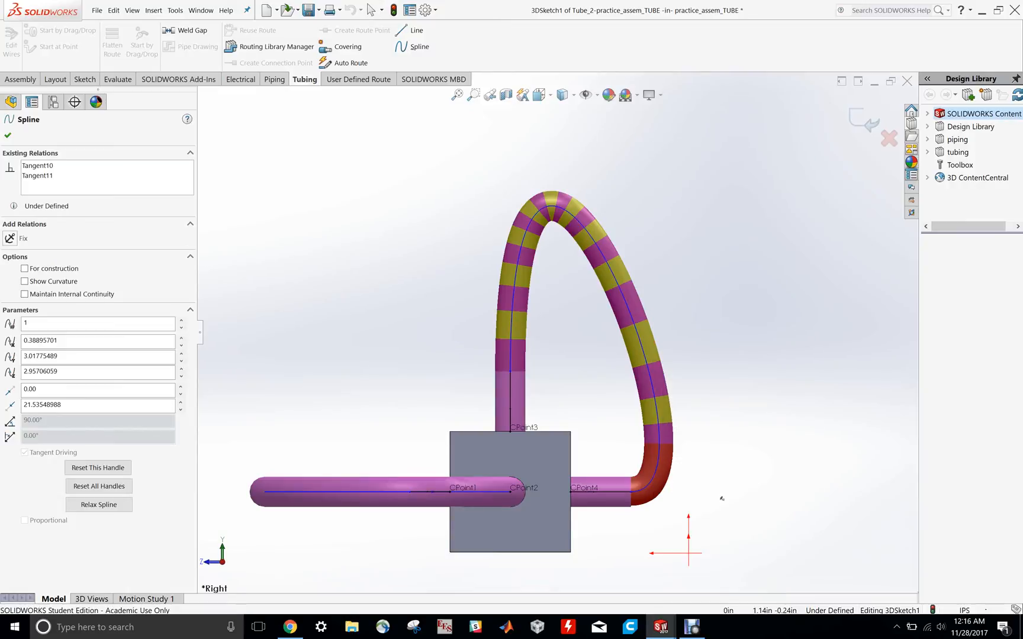
pyautogui.click(674, 419)
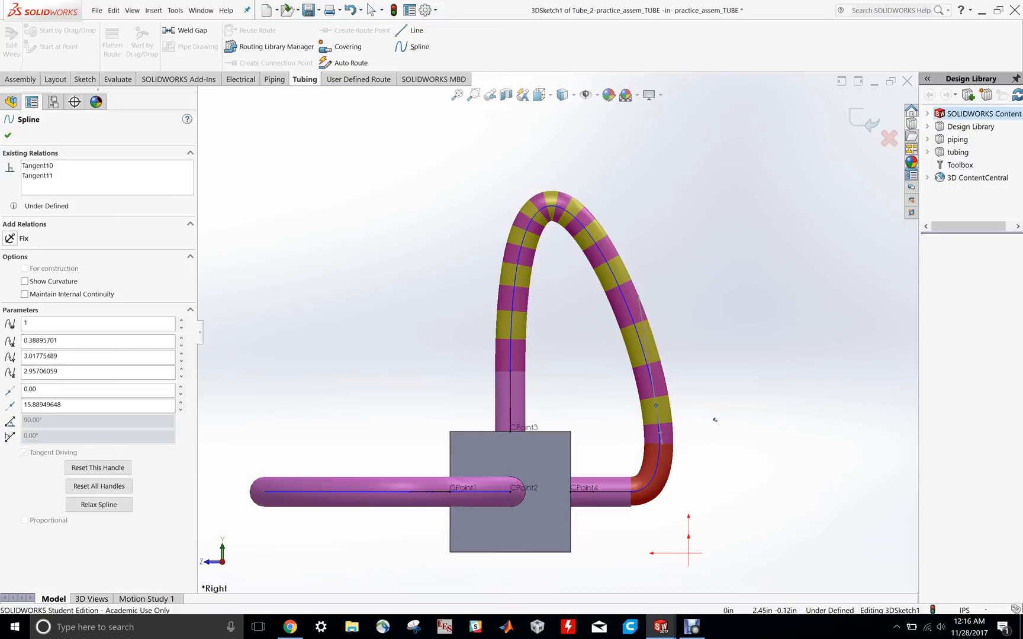
pyautogui.press('Escape')
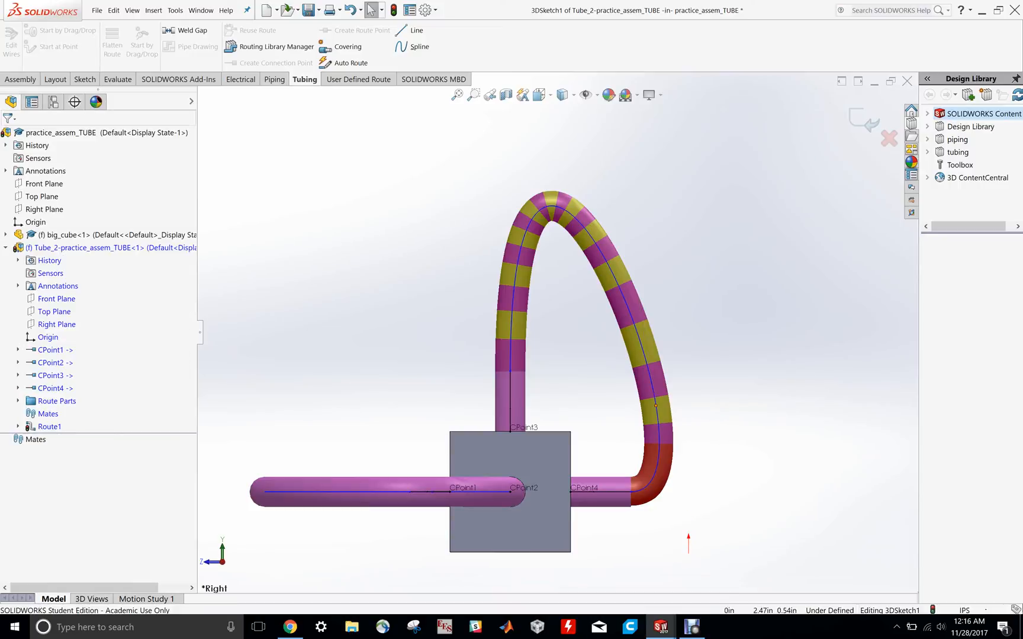
# Pull the new spline point outward, away from the cube, to widen the lower bend, and exit route editing back to the main assembly
pyautogui.moveTo(655, 405); pyautogui.dragTo(843, 442)
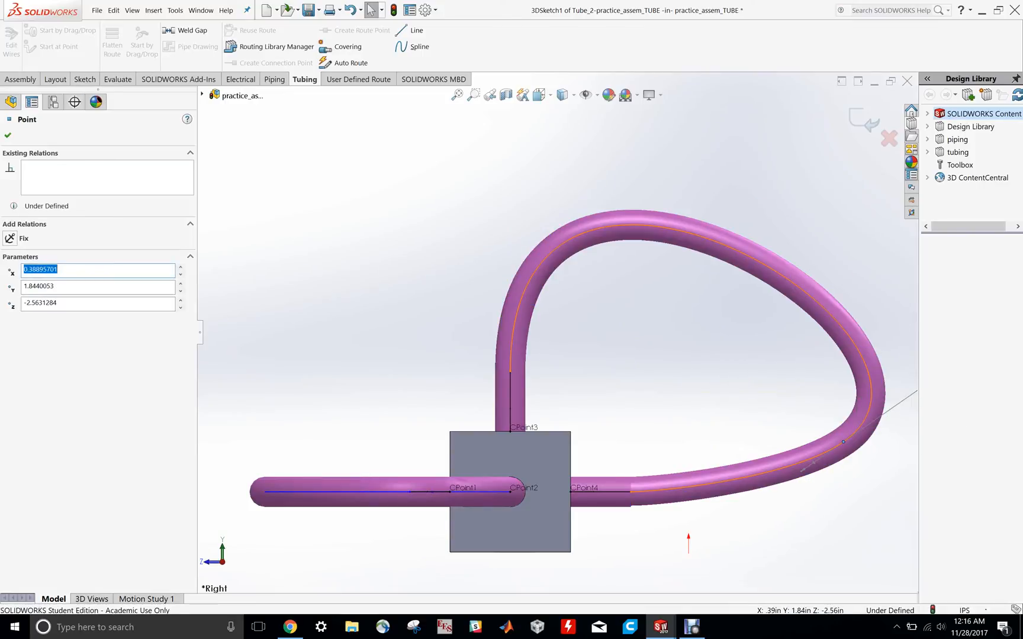
pyautogui.click(8, 136)
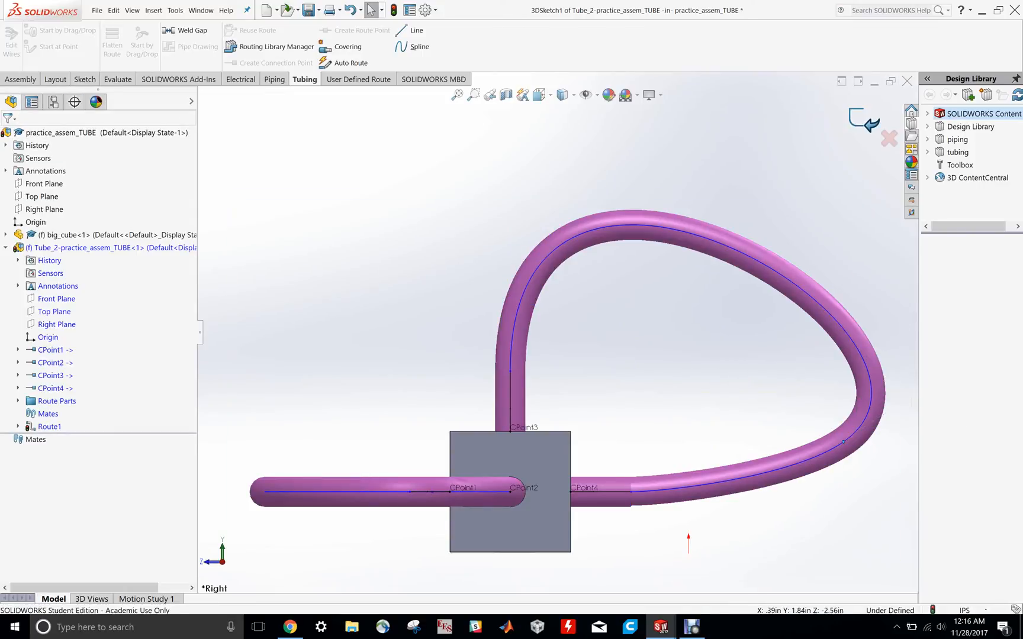
pyautogui.click(864, 120)
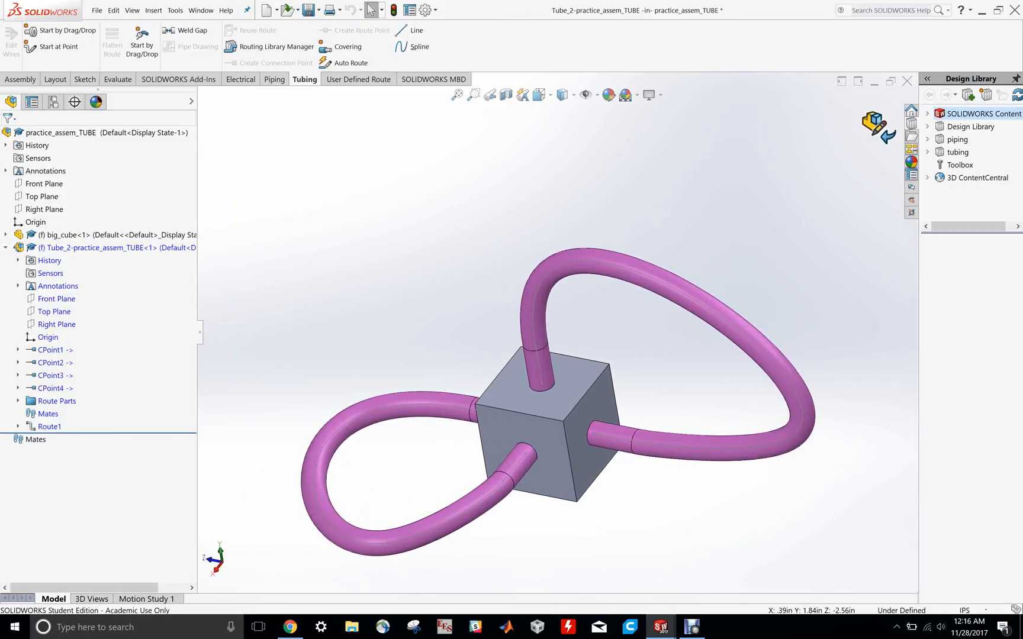
pyautogui.click(877, 125)
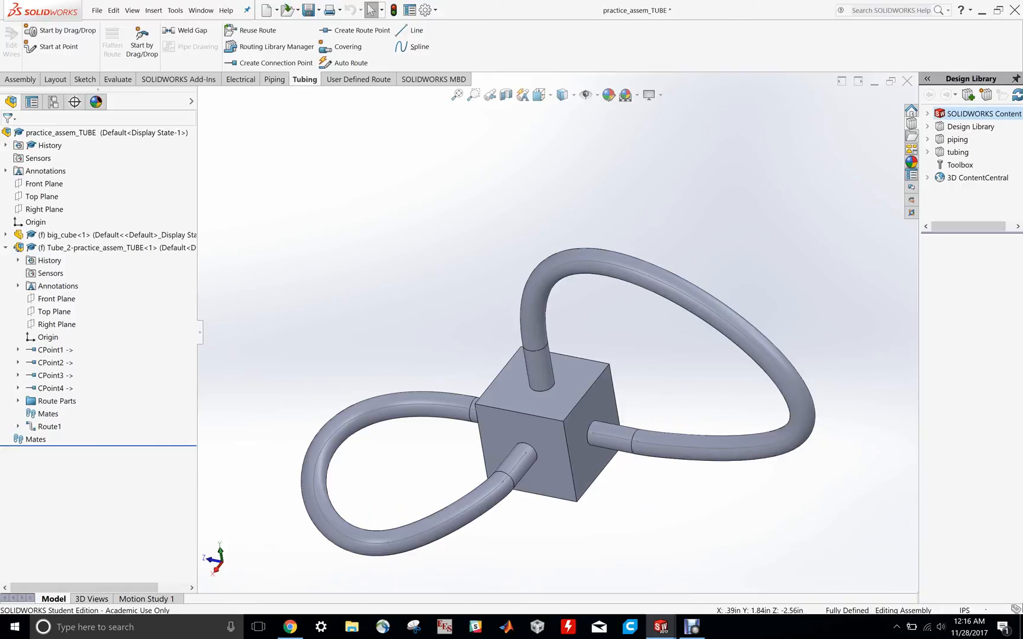
pyautogui.moveTo(594, 408); pyautogui.dragTo(626, 401, button='middle')
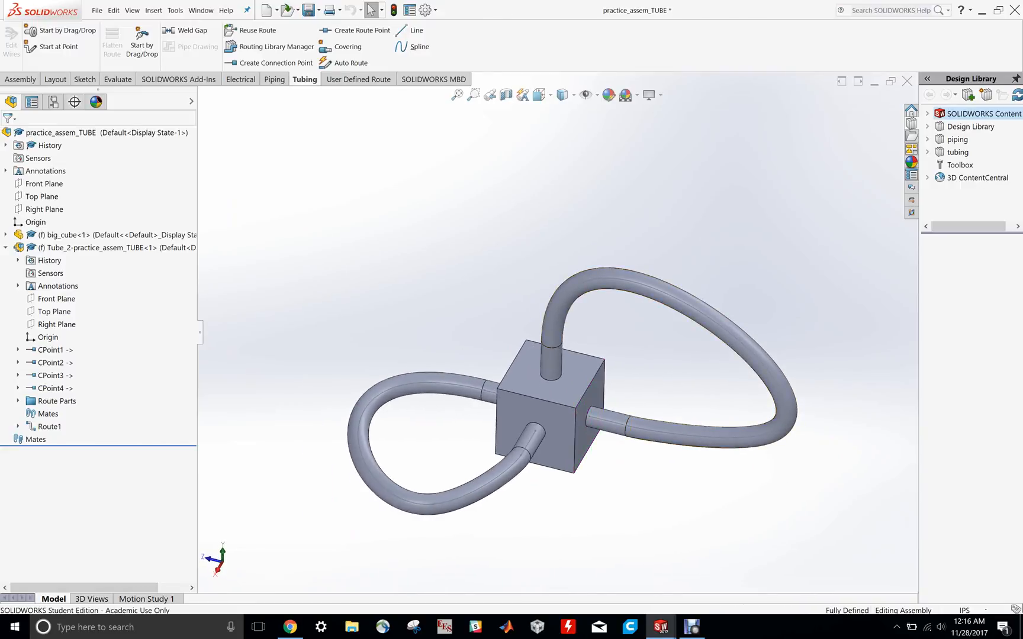
# Examine the Tube_2-practice_assem_TUBE subassembly in the model and identify where its connection points CPoint1 to CPoint4 lie
pyautogui.click(6, 247)
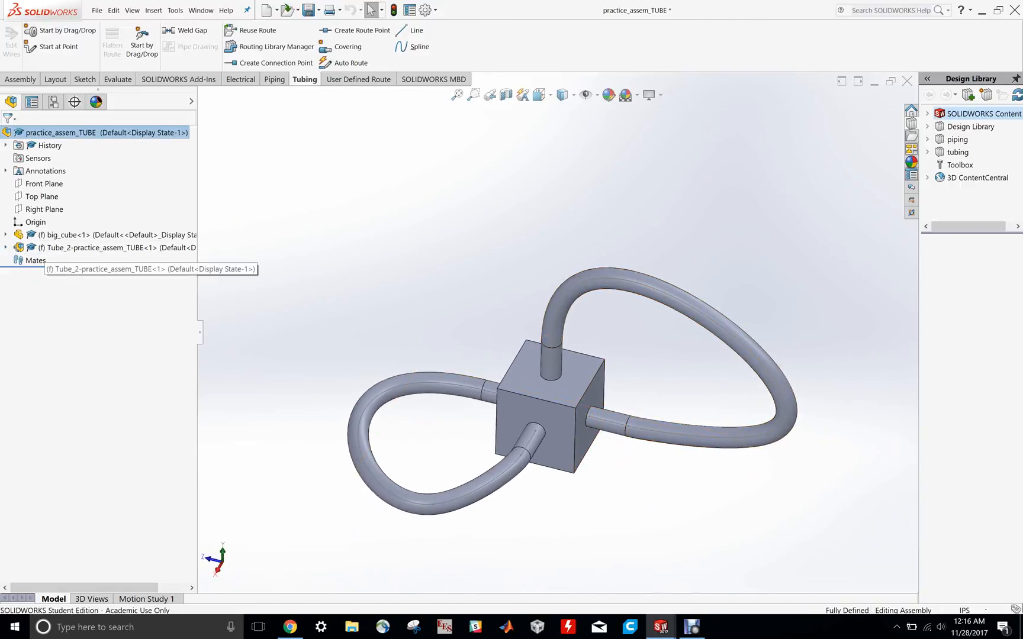
pyautogui.click(71, 248)
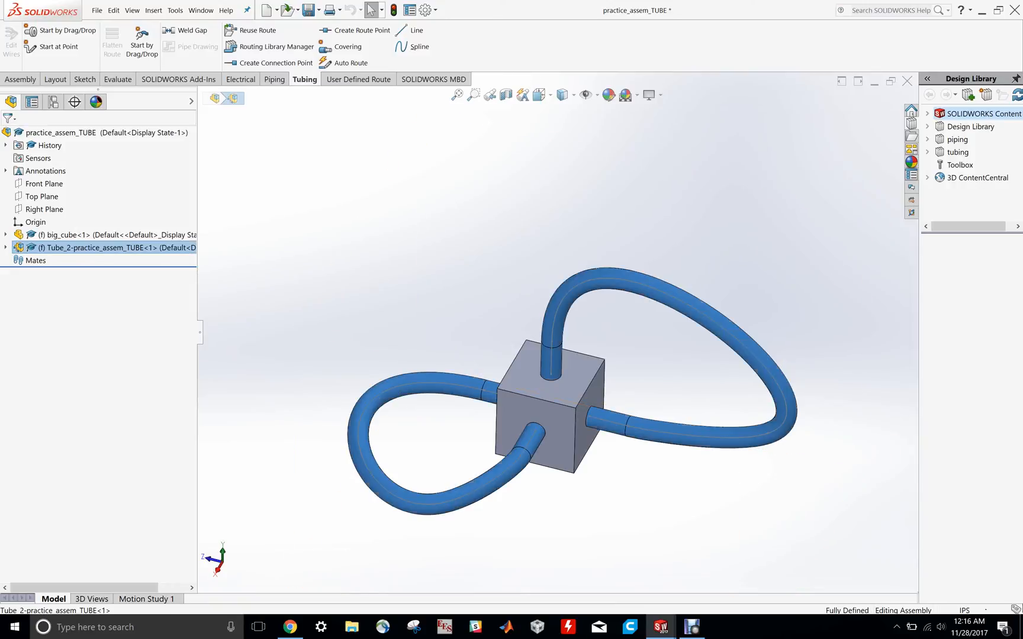
pyautogui.press('Escape')
pyautogui.moveTo(594, 408)
pyautogui.mouseDown(button='middle')
pyautogui.moveTo(590, 272)
pyautogui.moveTo(547, 361)
pyautogui.moveTo(539, 409)
pyautogui.moveTo(524, 334)
pyautogui.moveTo(420, 310)
pyautogui.moveTo(385, 355)
pyautogui.moveTo(533, 343)
pyautogui.moveTo(586, 389)
pyautogui.mouseUp(button='middle')
pyautogui.scroll(1, 586, 390)
pyautogui.scroll(-2, 586, 390)
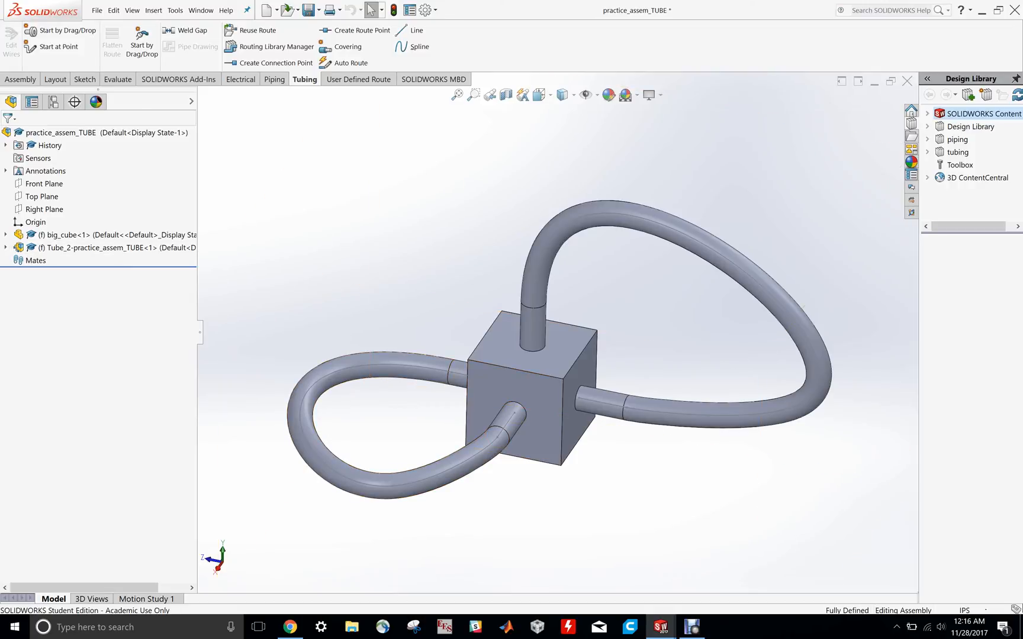
pyautogui.click(6, 248)
pyautogui.click(52, 350)
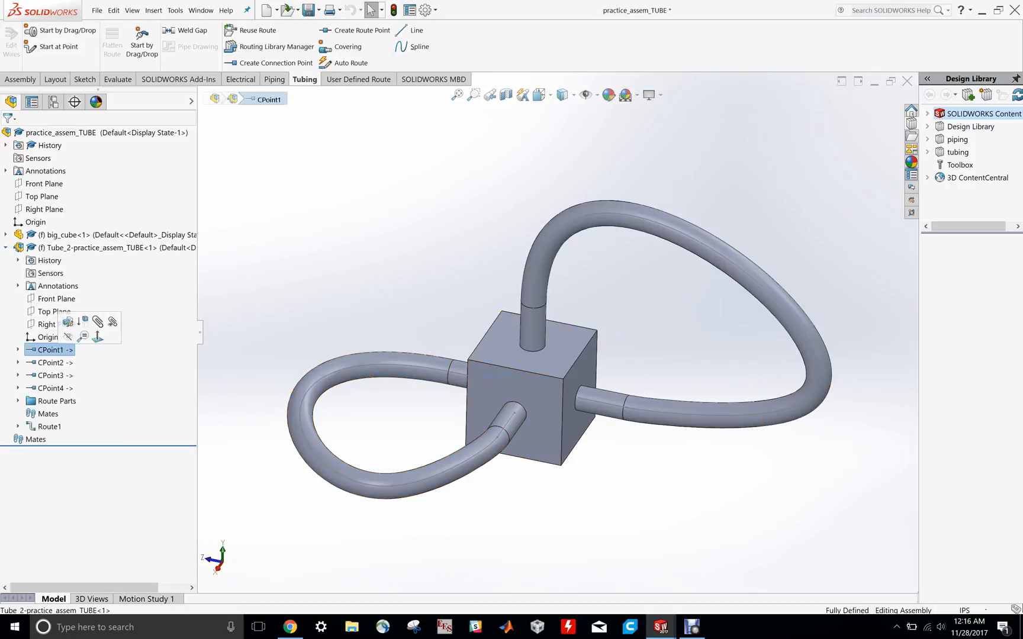
pyautogui.click(54, 363)
pyautogui.click(54, 376)
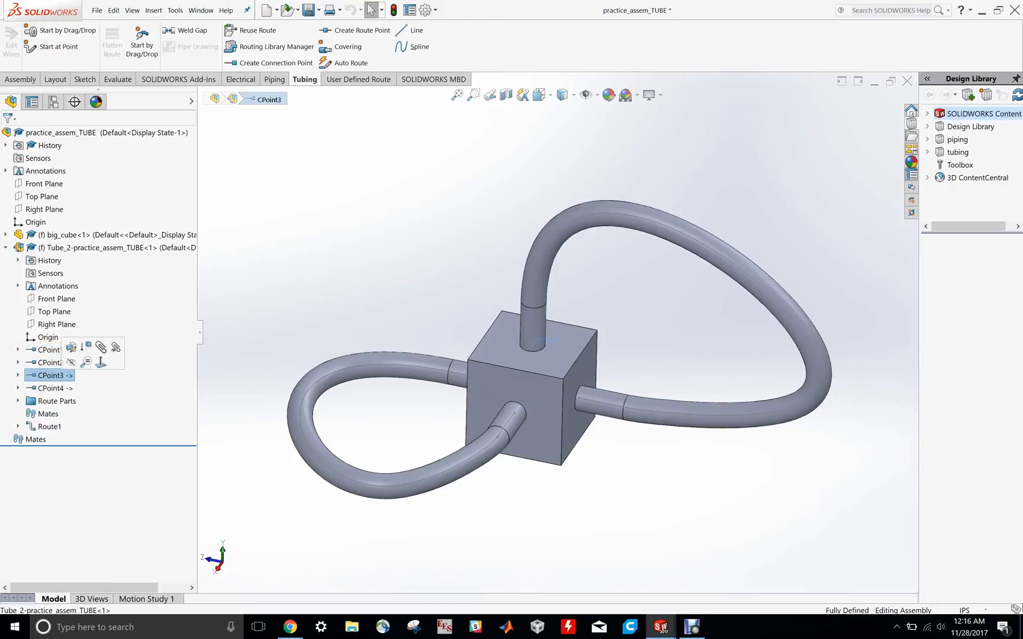
pyautogui.click(55, 388)
pyautogui.press('Escape')
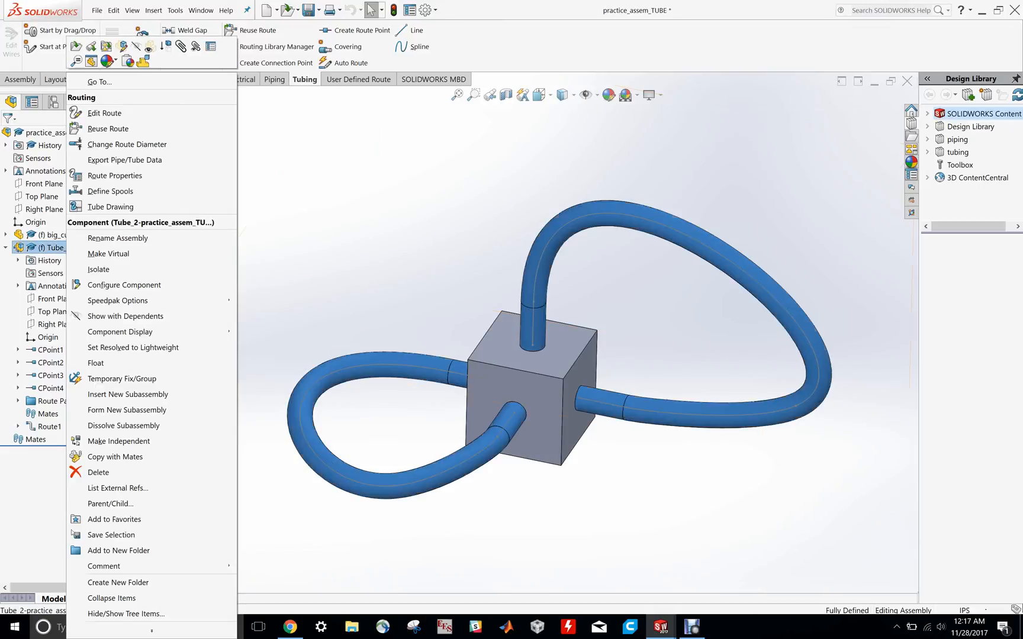
# Reopen the Tube_2-practice_assem_TUBE route for editing and delete the straight stub line at CPoint2
pyautogui.rightClick(65, 248)
pyautogui.click(104, 112)
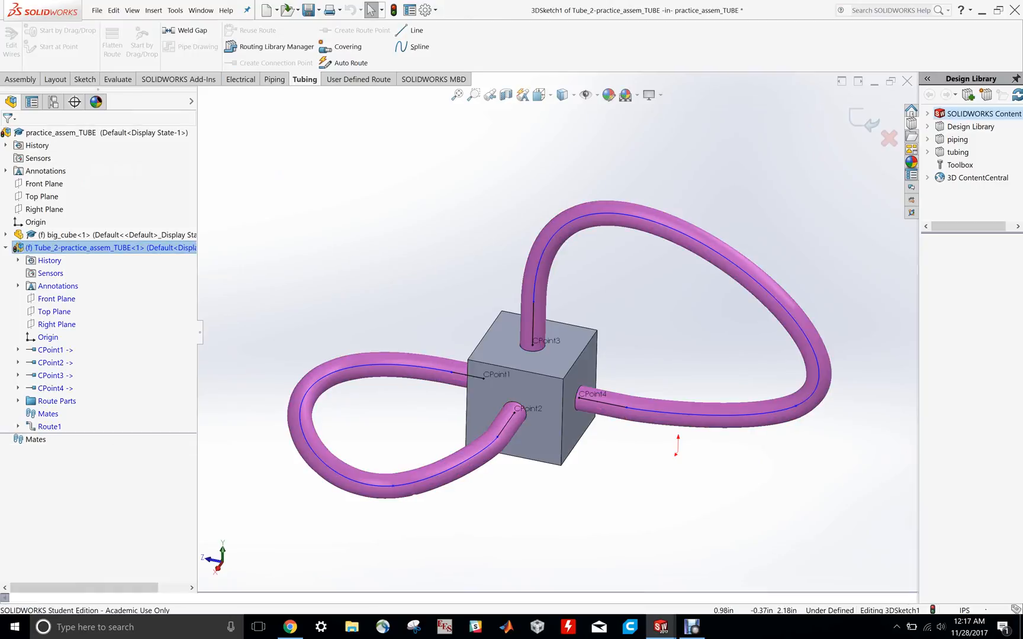
pyautogui.scroll(-5, 499, 457)
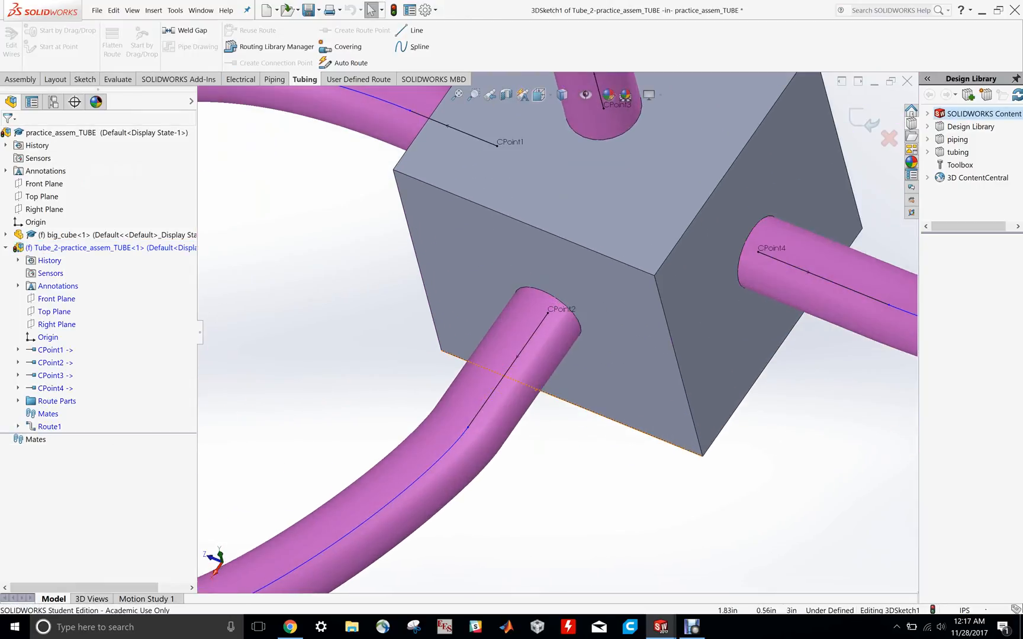
pyautogui.press('f')
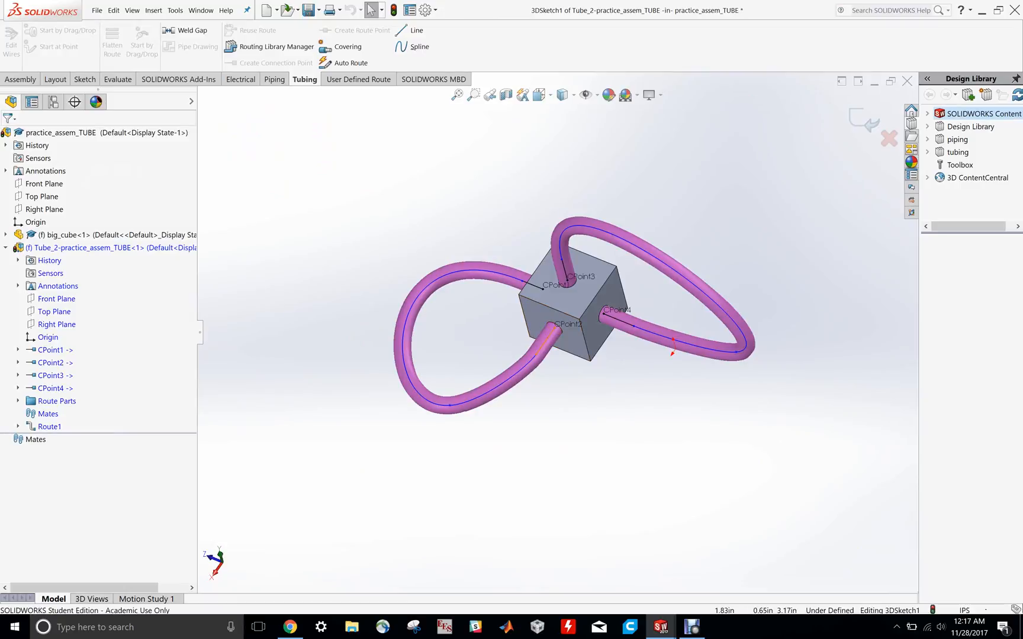
pyautogui.moveTo(591, 348)
pyautogui.mouseDown(button='middle')
pyautogui.moveTo(553, 388)
pyautogui.moveTo(630, 331)
pyautogui.moveTo(597, 349)
pyautogui.mouseUp(button='middle')
pyautogui.scroll(-5, 597, 349)
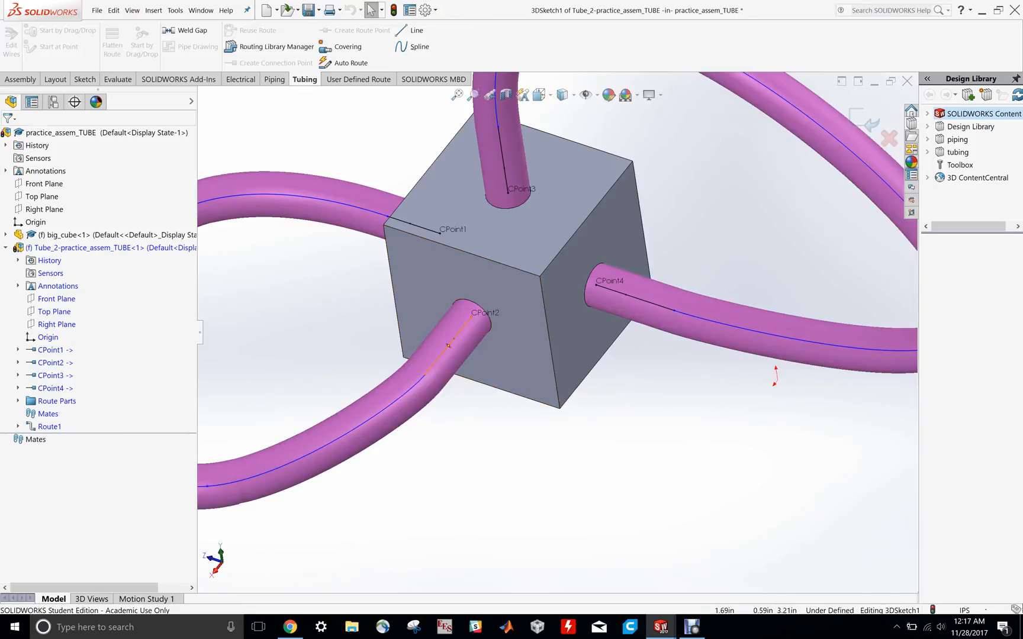
pyautogui.rightClick(448, 345)
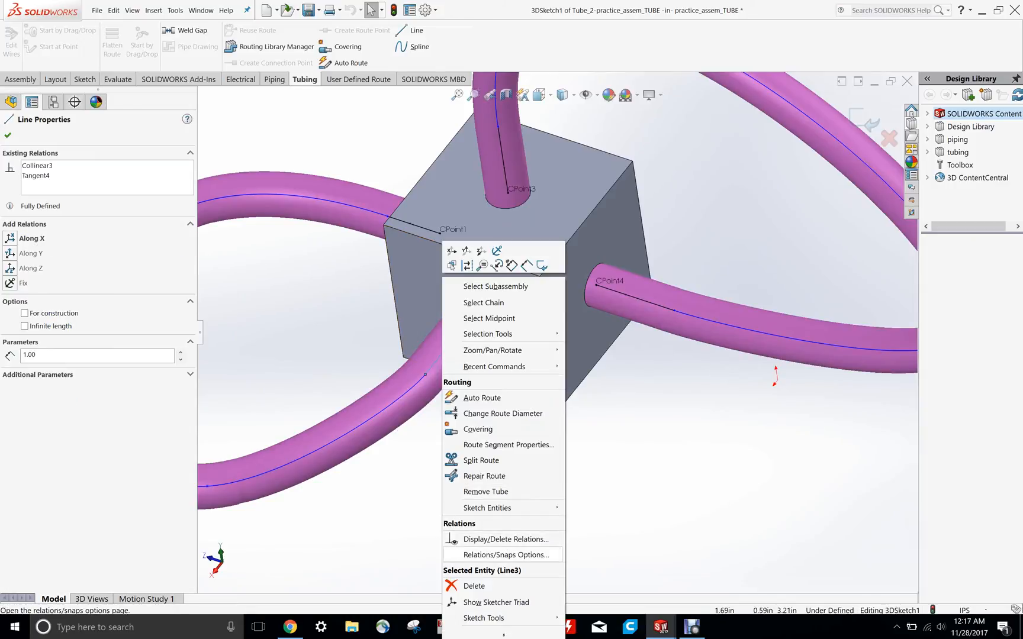
pyautogui.click(473, 585)
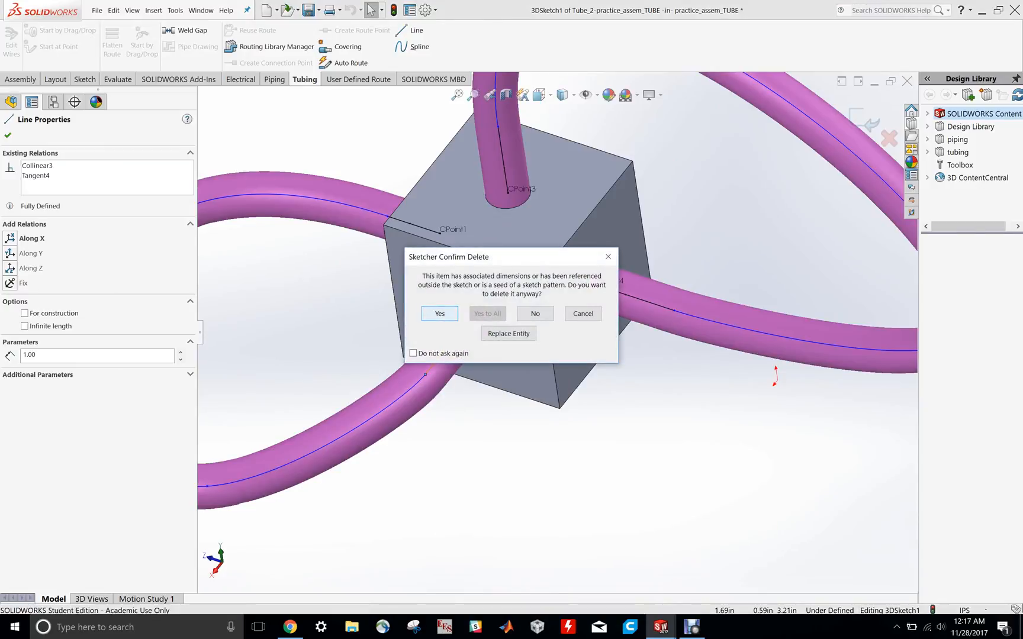
pyautogui.click(440, 314)
# Delete the first tube's spline that runs from the CPoint1 stub toward CPoint2
pyautogui.scroll(5, 432, 361)
pyautogui.scroll(-2, 407, 405)
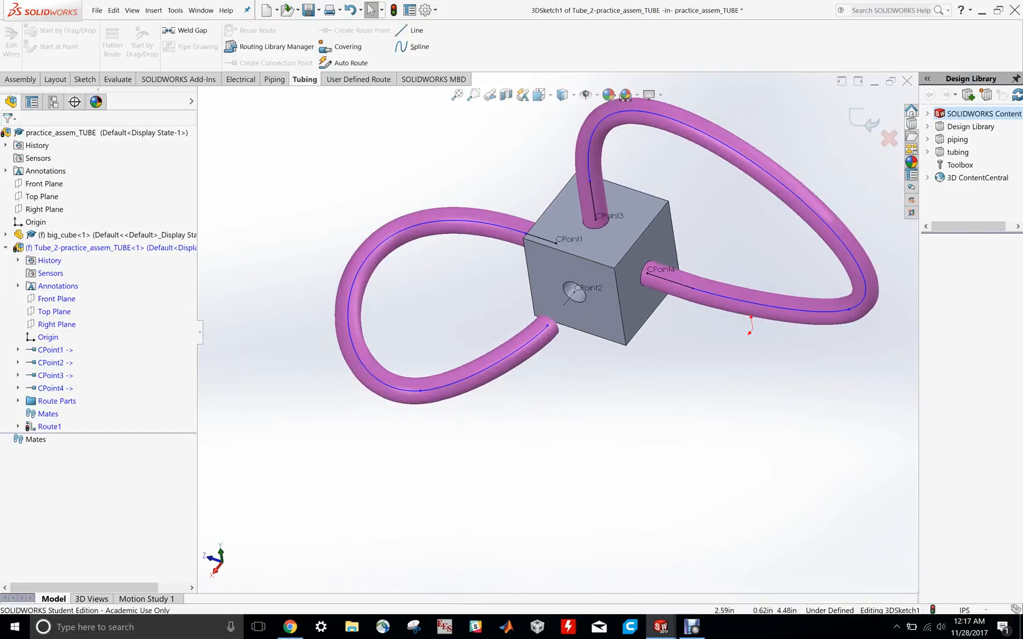
pyautogui.rightClick(488, 369)
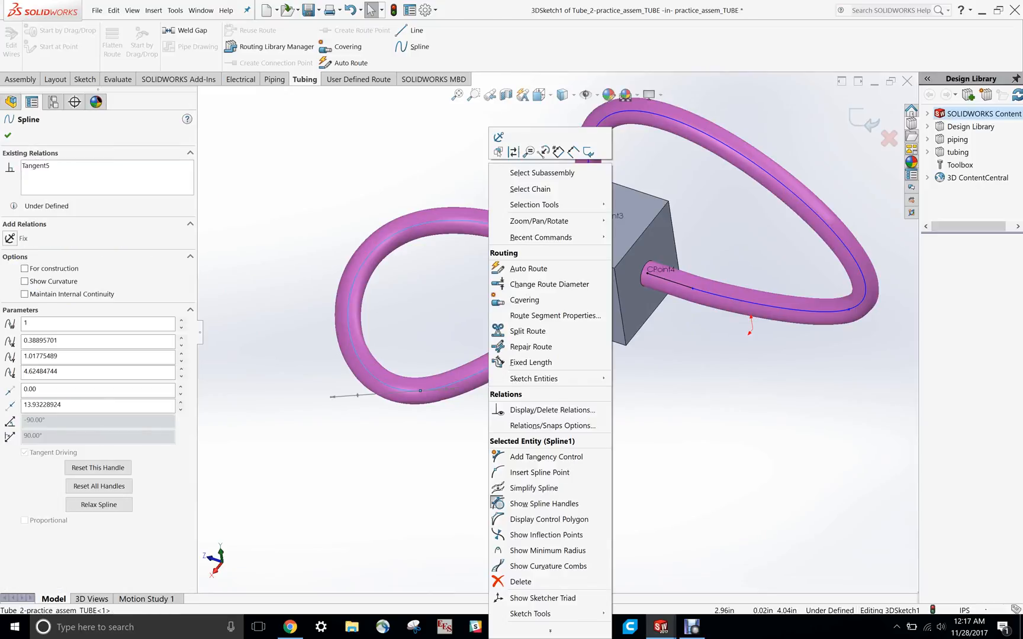
pyautogui.click(520, 582)
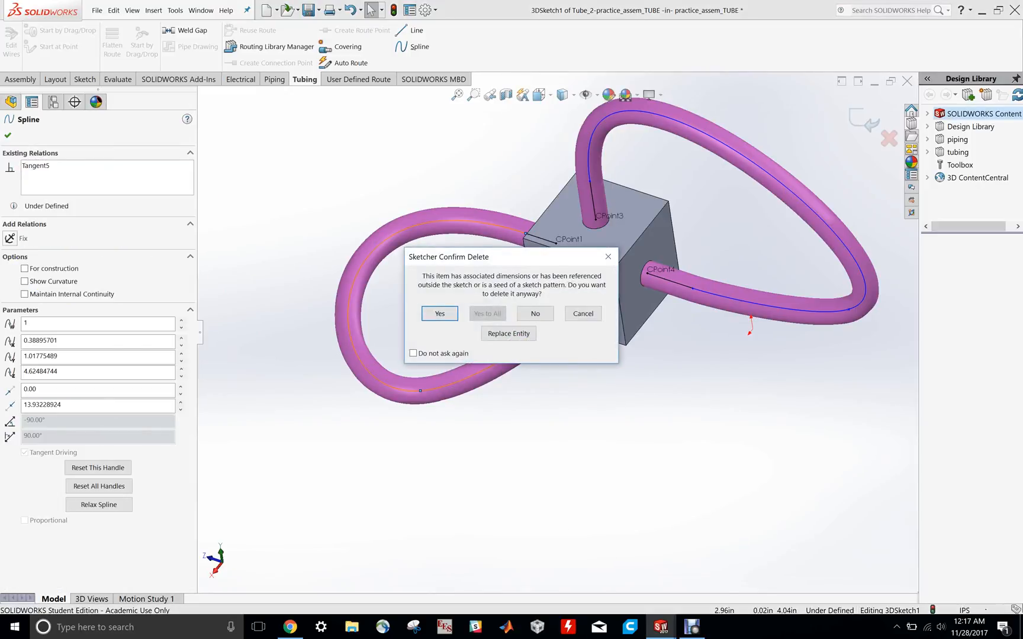
pyautogui.click(440, 313)
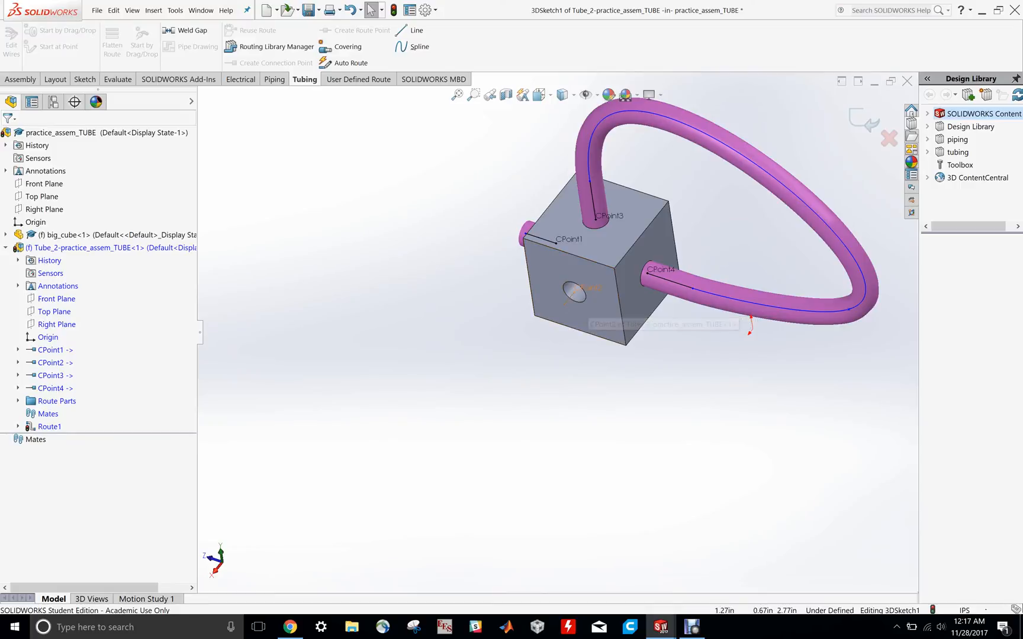
# Add a 0.50 in connection point on the open cube hole opposite CPoint2, with reversed direction and a 1 in stub length
pyautogui.moveTo(556, 242); pyautogui.dragTo(630, 230, button='middle')
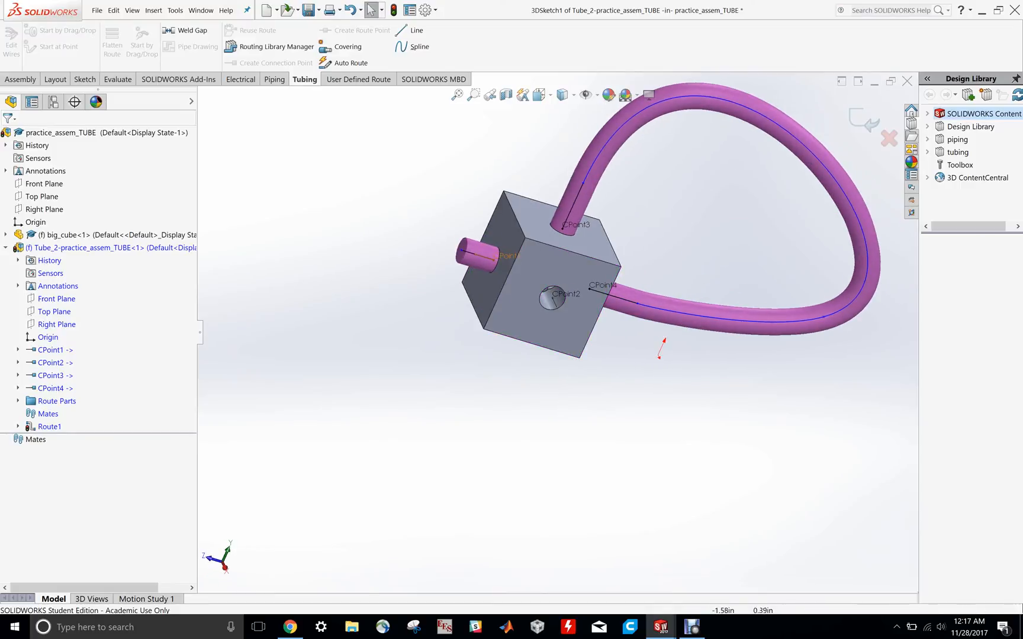
pyautogui.moveTo(603, 288); pyautogui.dragTo(380, 323, button='middle')
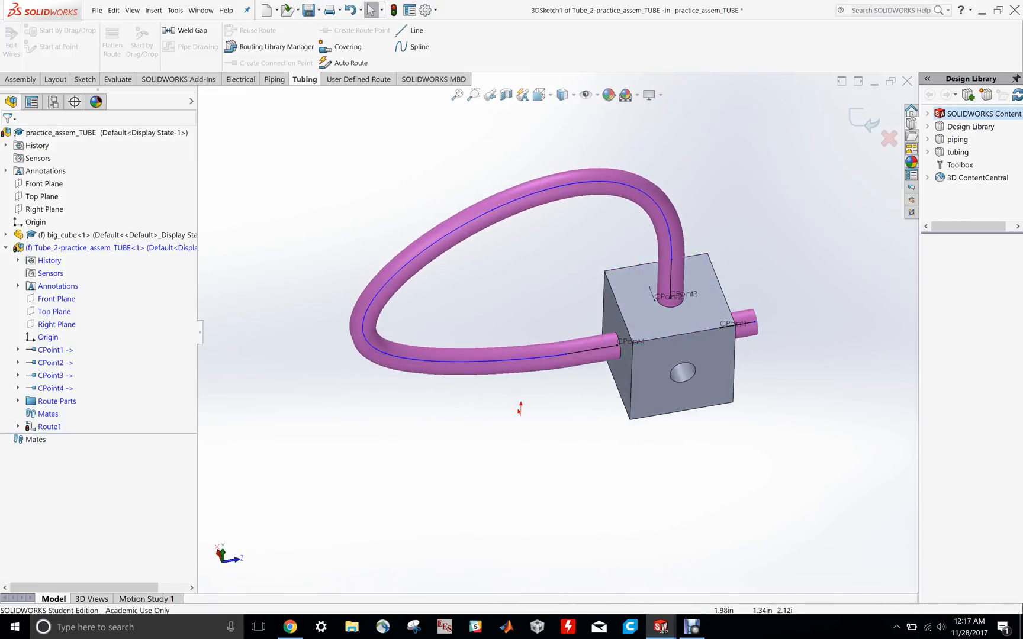
pyautogui.rightClick(104, 247)
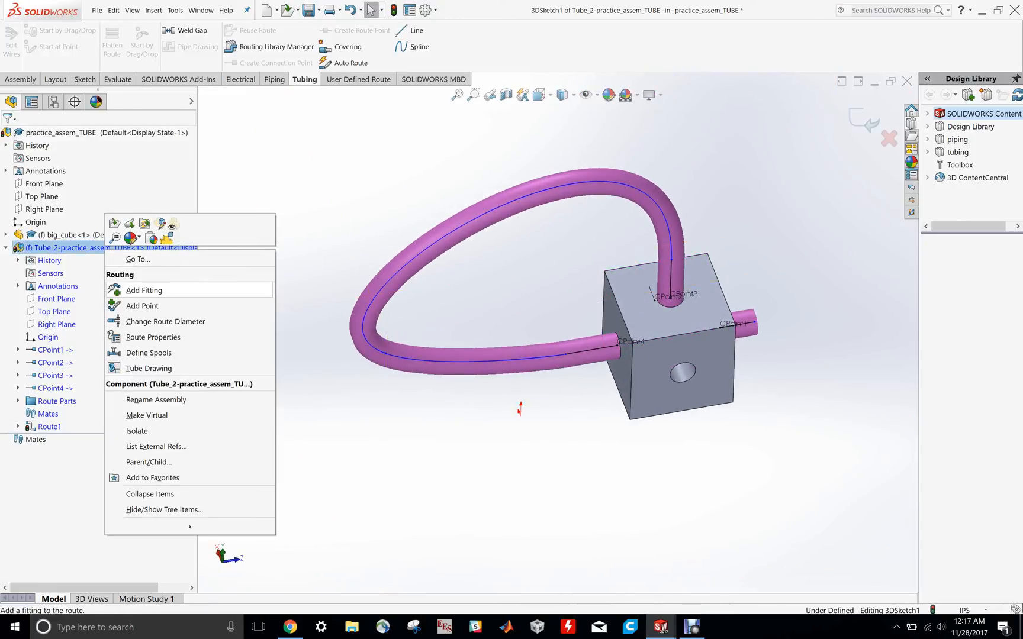
pyautogui.click(142, 305)
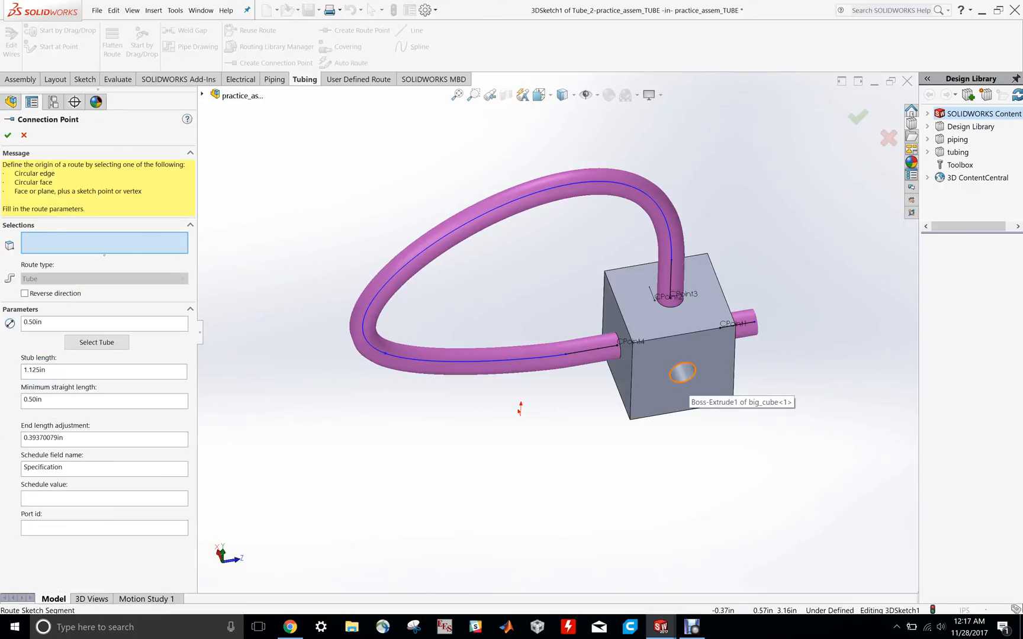
pyautogui.click(686, 379)
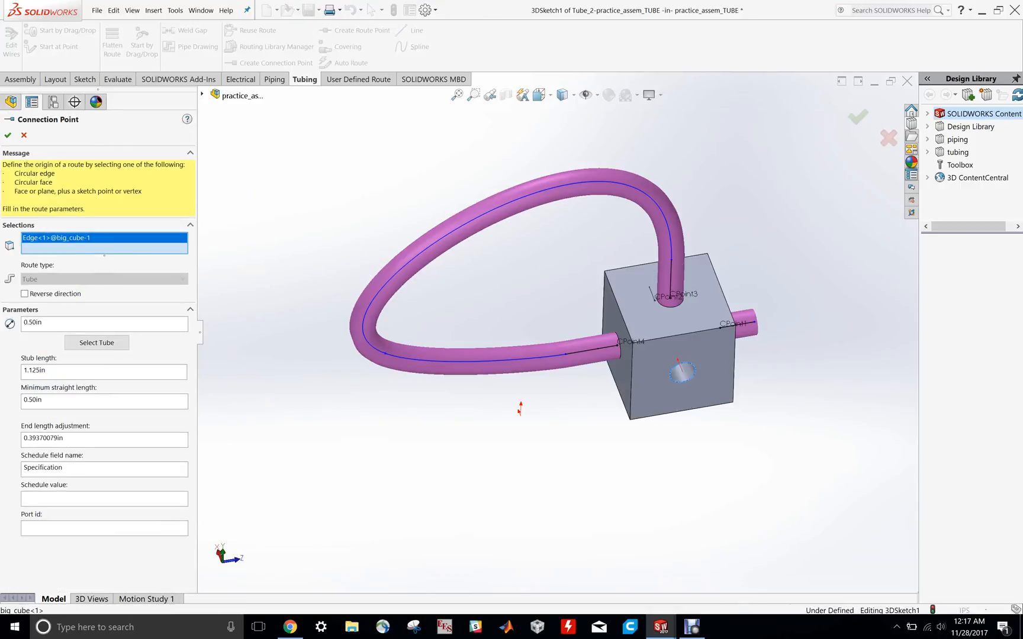
pyautogui.scroll(-5, 713, 377)
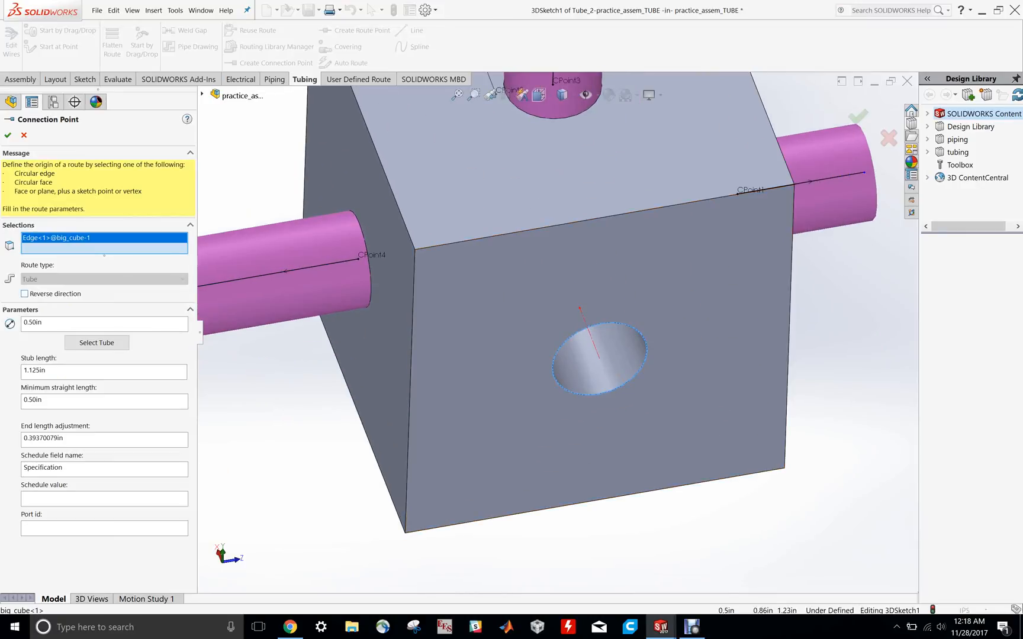
pyautogui.click(25, 293)
pyautogui.doubleClick(56, 371)
pyautogui.write('1')
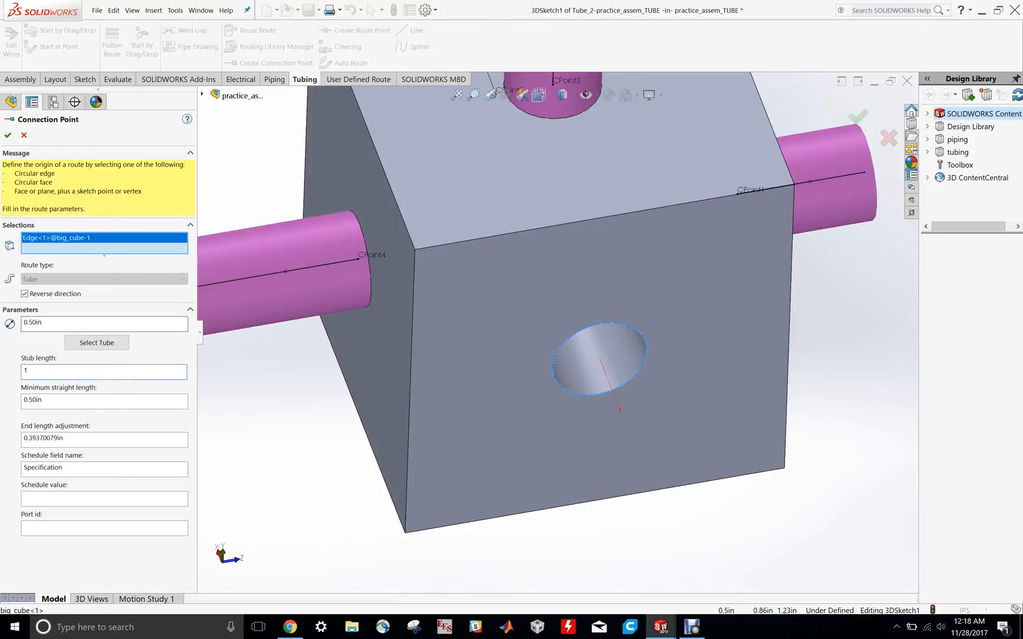
pyautogui.click(856, 116)
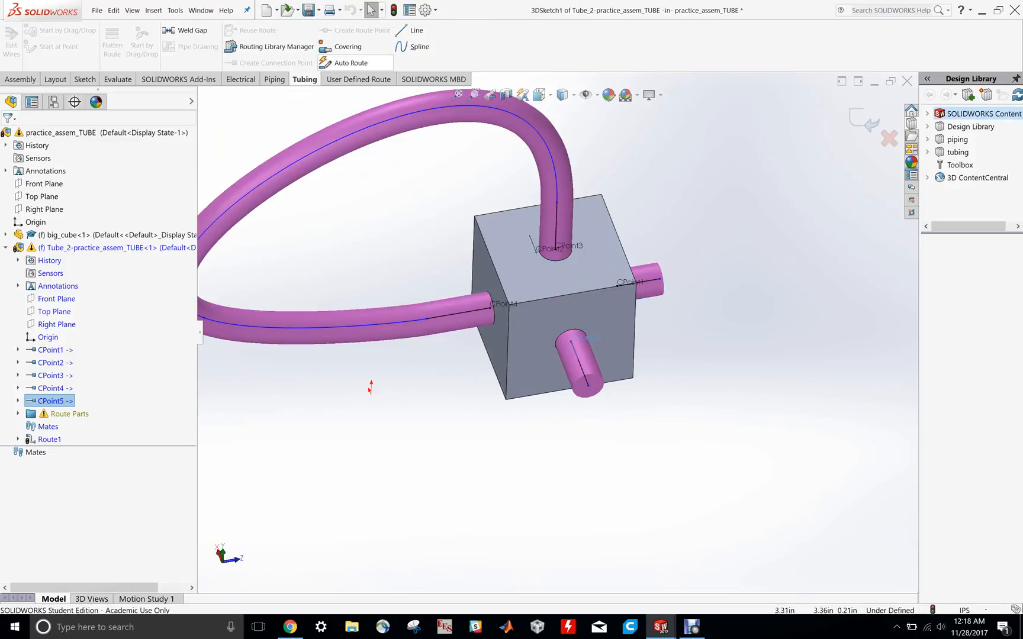
# Auto-route a spline from the free end of the new CPoint5 stub to the free end of the CPoint1 stub
pyautogui.click(343, 63)
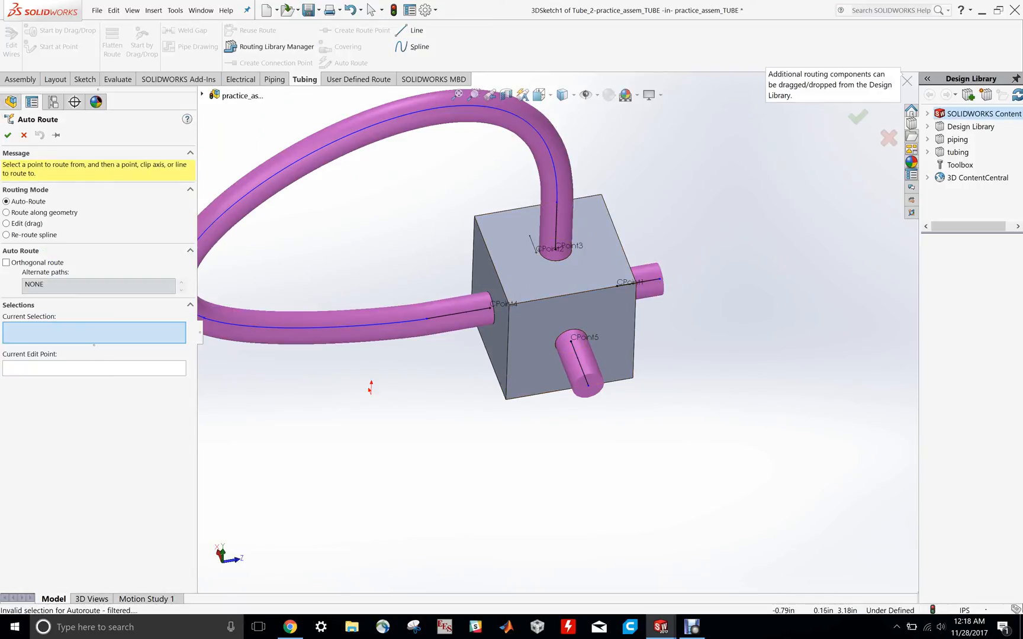
pyautogui.click(587, 385)
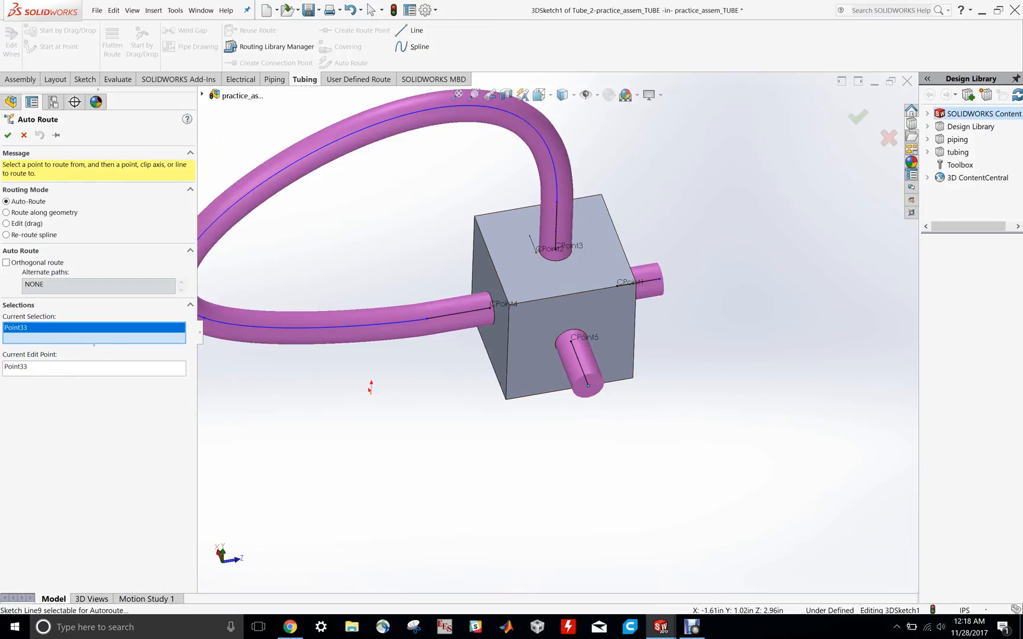
pyautogui.click(660, 279)
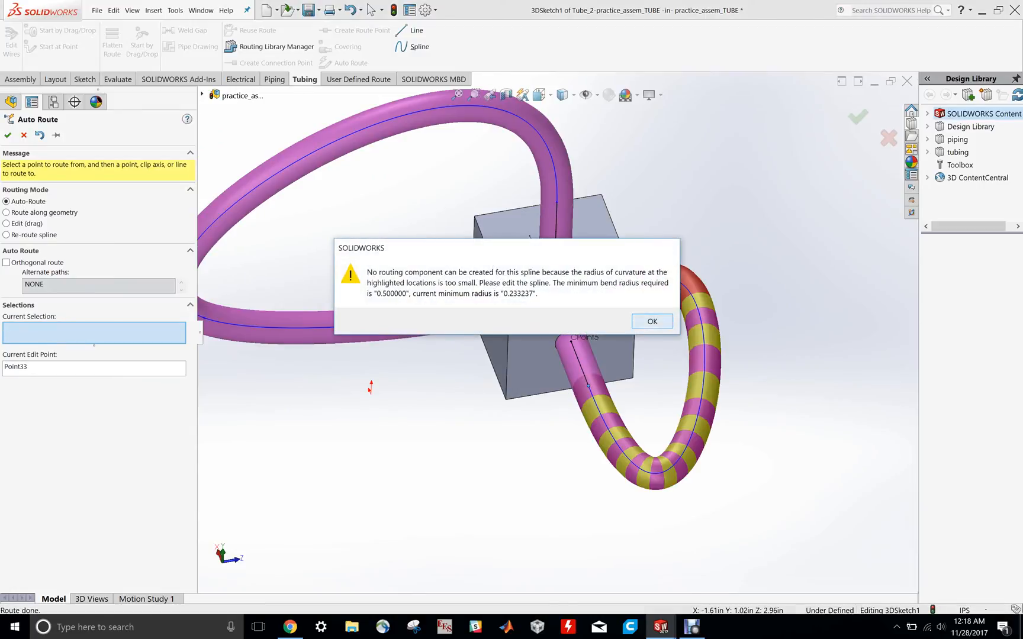
pyautogui.press('Return')
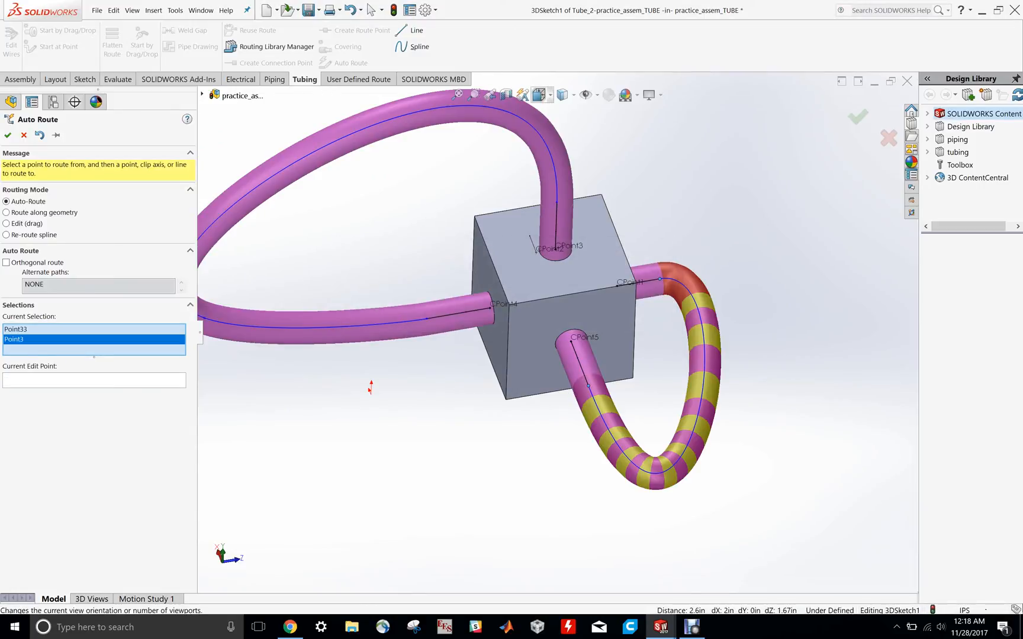
# Leave Auto Route and insert a spline point on the new tube's spline near the CPoint1 stub, looking straight at the route's plane
pyautogui.click(539, 95)
pyautogui.click(538, 94)
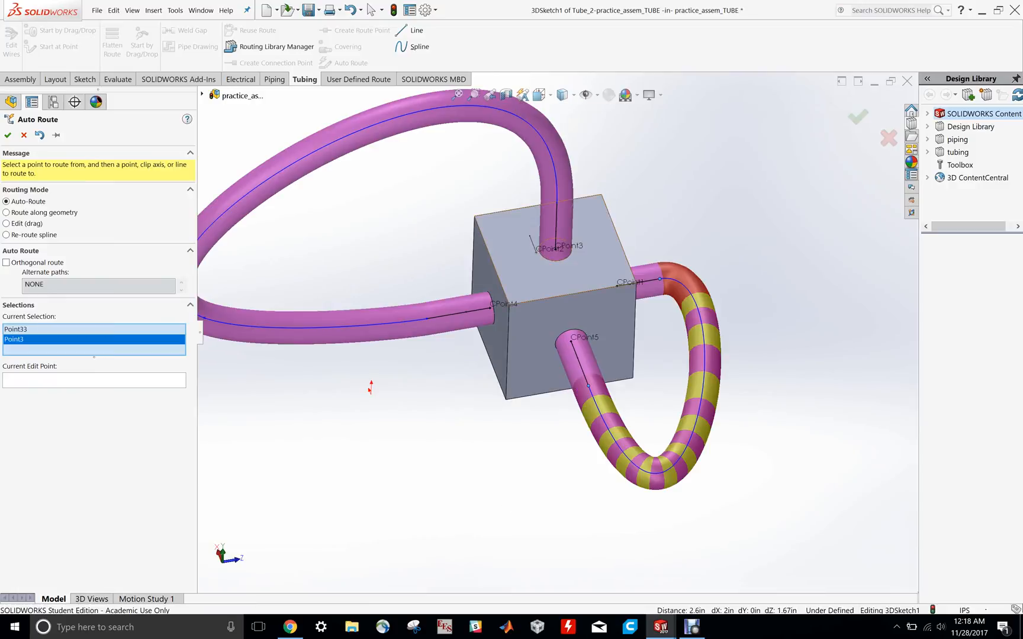
pyautogui.click(539, 95)
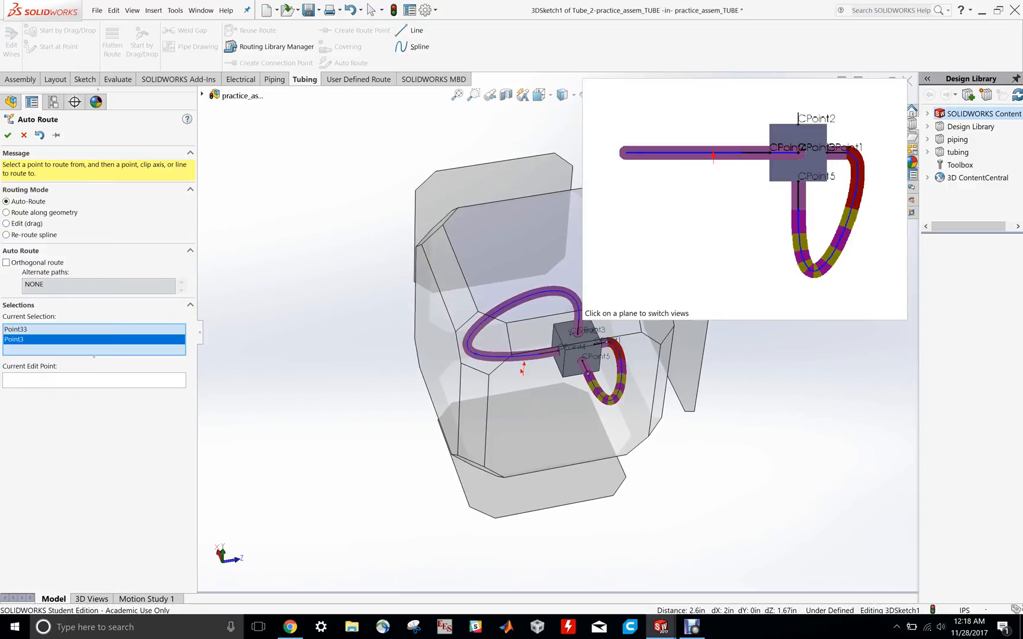
pyautogui.click(538, 94)
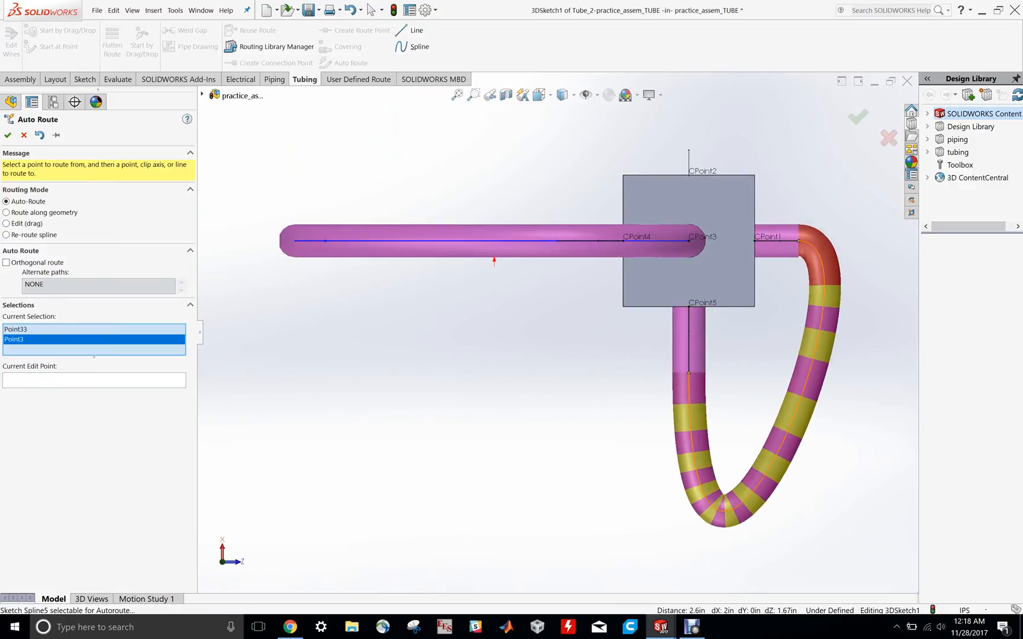
pyautogui.rightClick(805, 385)
pyautogui.click(830, 472)
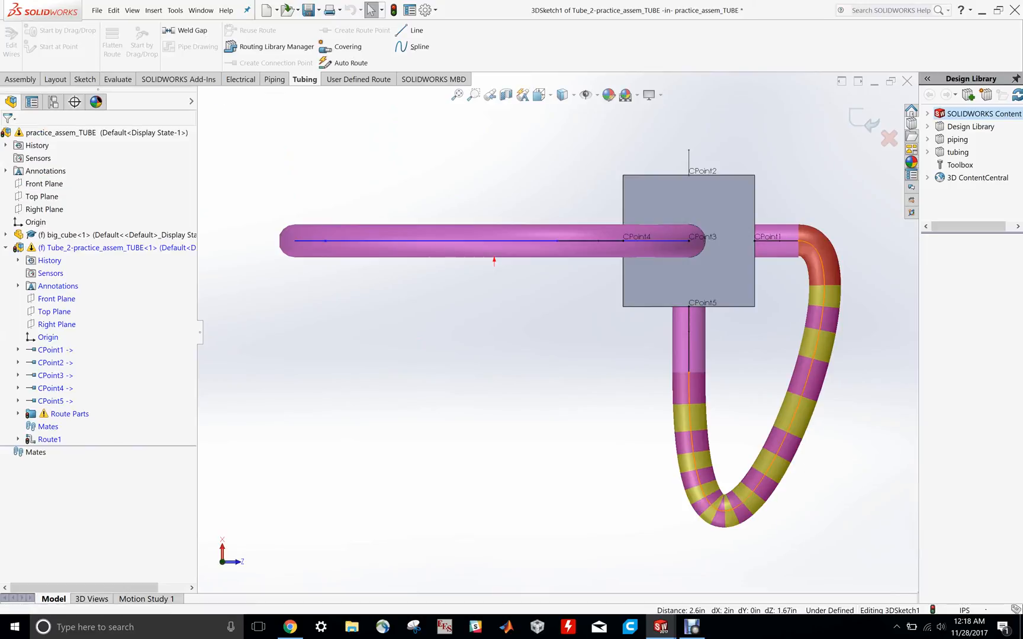
pyautogui.rightClick(799, 402)
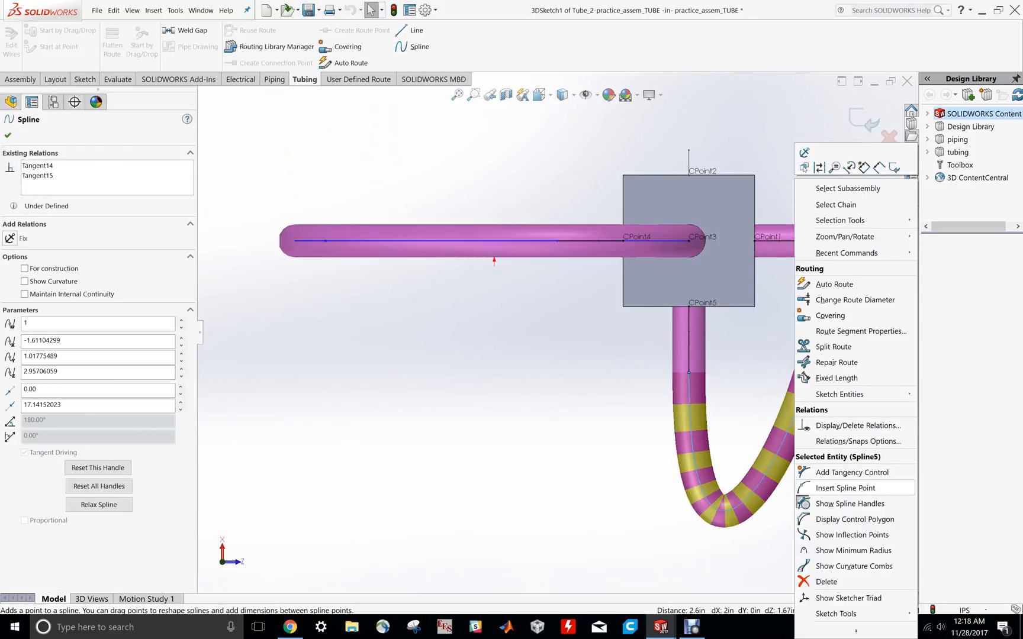
pyautogui.click(845, 488)
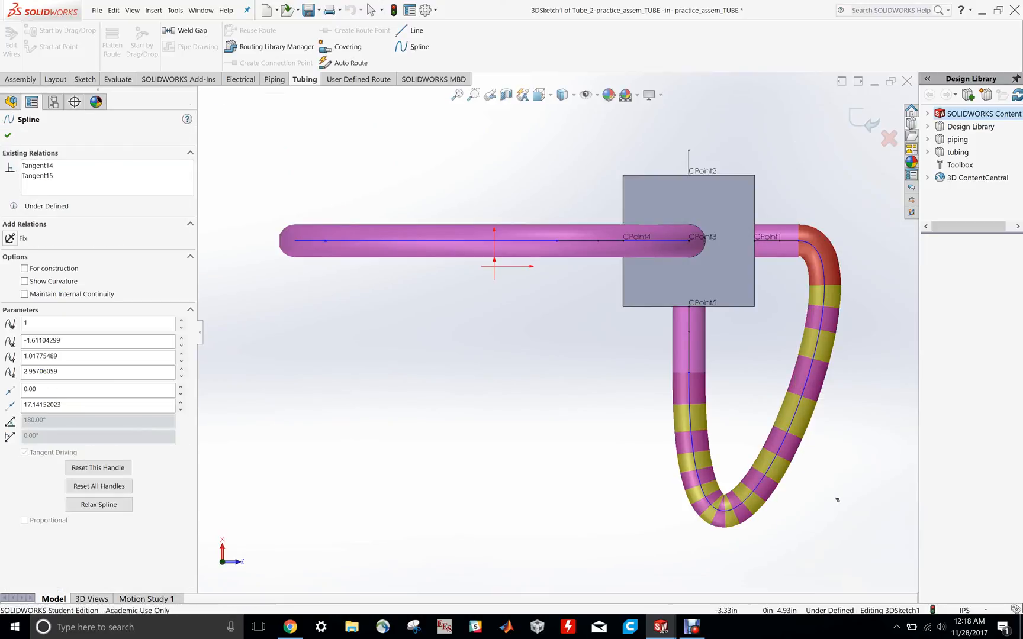
pyautogui.click(842, 334)
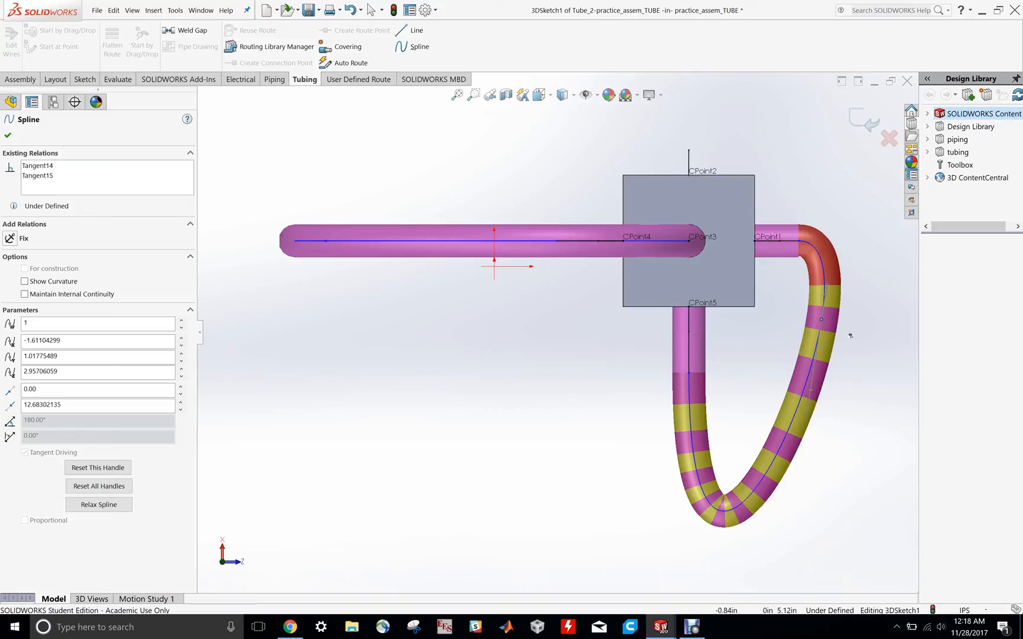
pyautogui.click(850, 336)
# Reshape the new tube into a wider loop by moving the inserted spline point outward to about X -0.05 in, Z 6.71 in
pyautogui.moveTo(821, 320); pyautogui.dragTo(918, 313)
pyautogui.scroll(4, 917, 313)
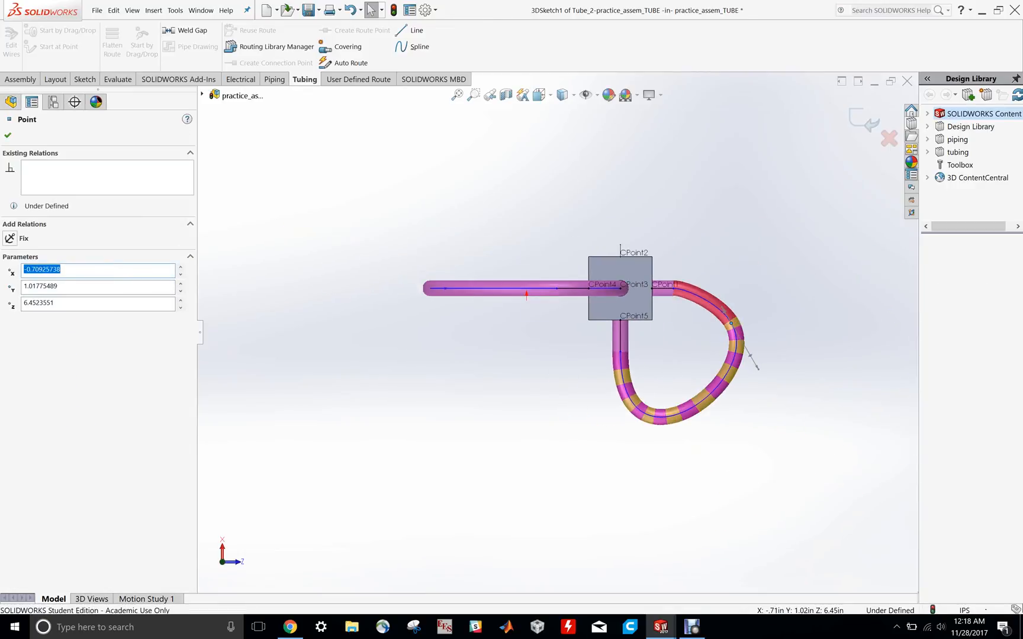
pyautogui.scroll(-1, 918, 313)
pyautogui.moveTo(694, 325); pyautogui.dragTo(704, 299)
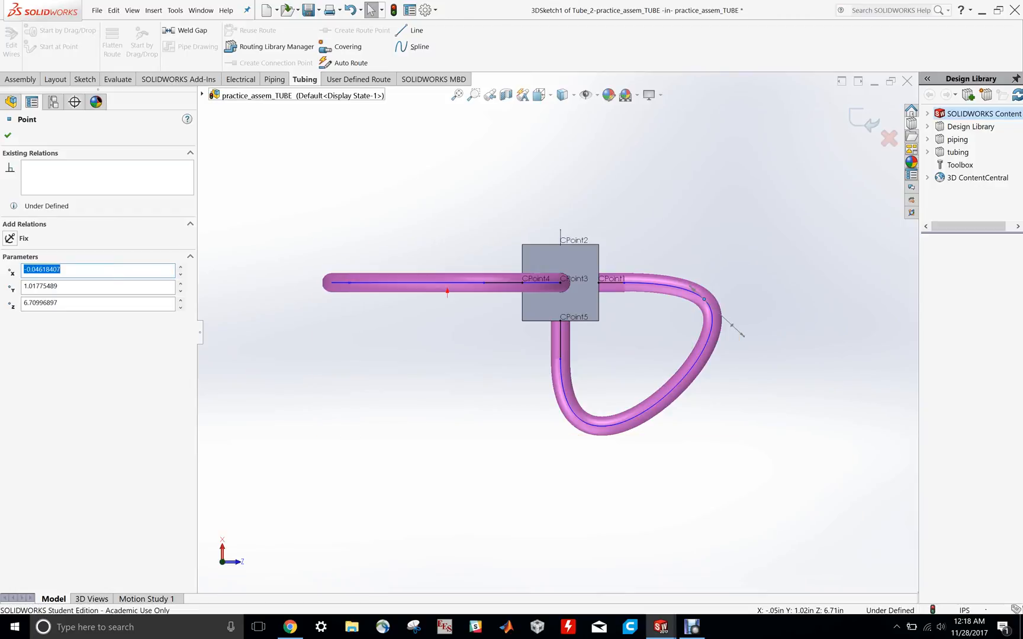
pyautogui.press('Escape')
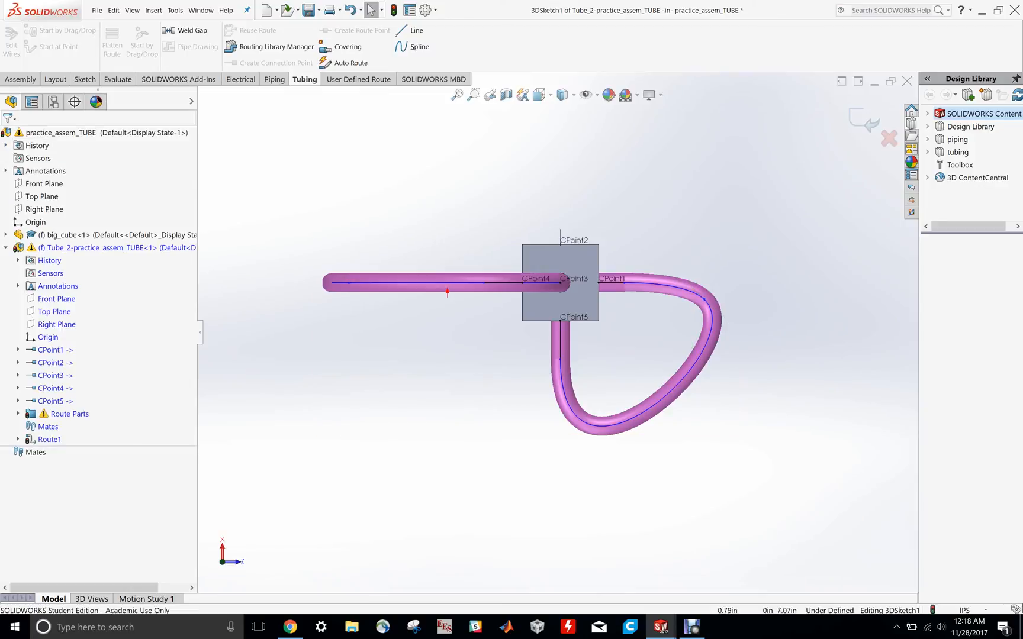
# Exit the route sketch and the tube subassembly, dismissing the What's Wrong report, and rebuild practice_assem_TUBE
pyautogui.moveTo(660, 166); pyautogui.dragTo(644, 108, button='middle')
pyautogui.click(865, 119)
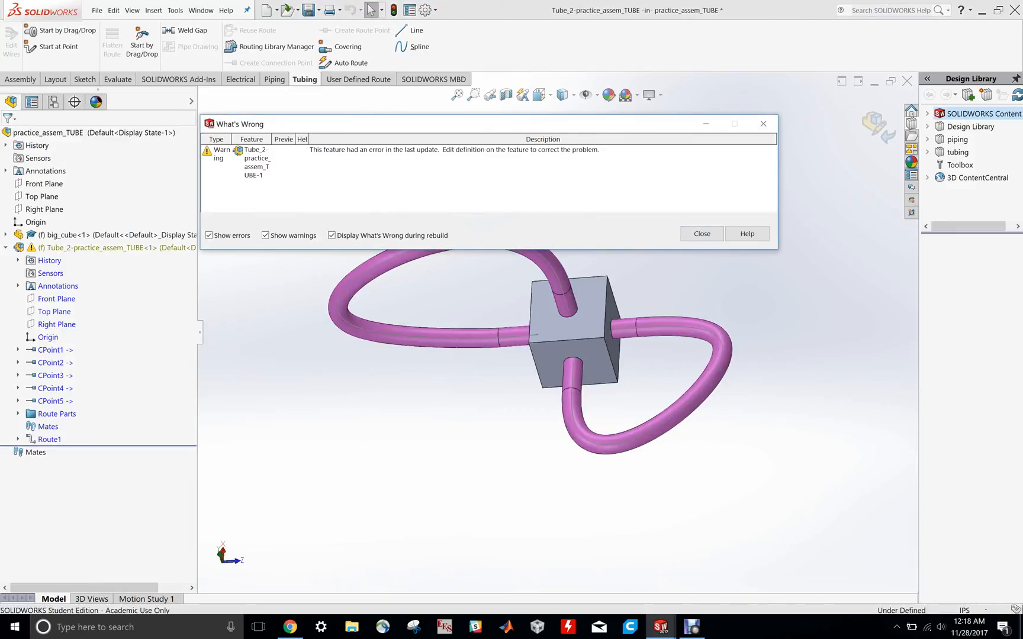
pyautogui.click(701, 233)
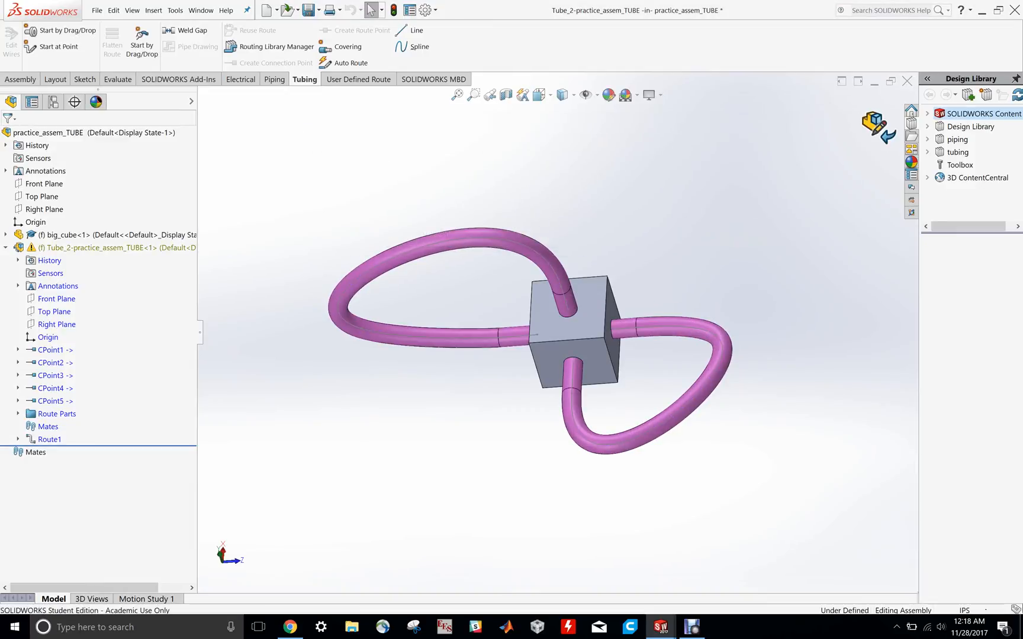
pyautogui.click(877, 126)
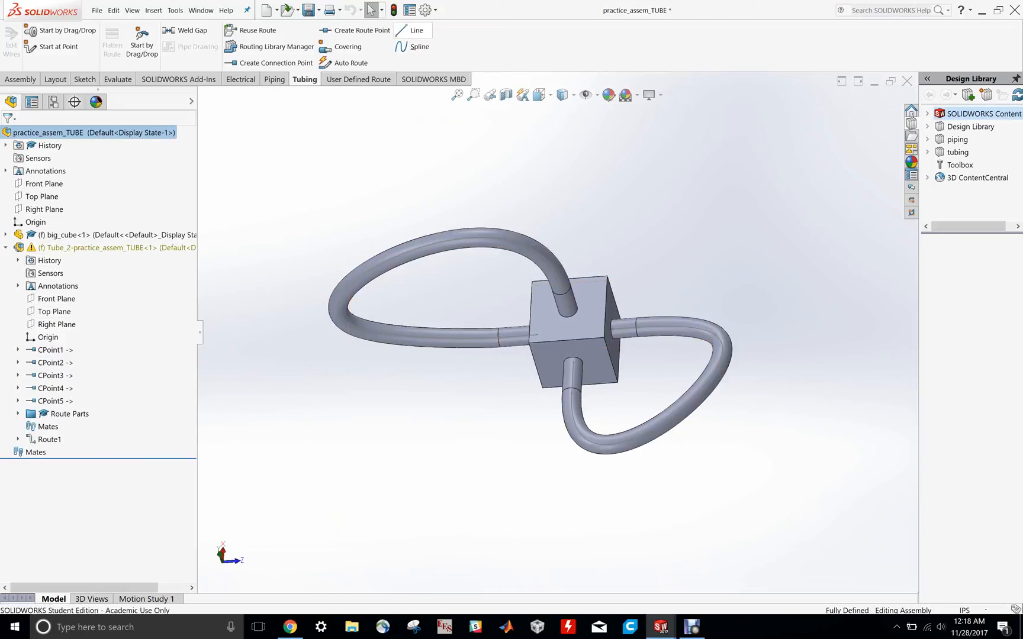
pyautogui.click(394, 10)
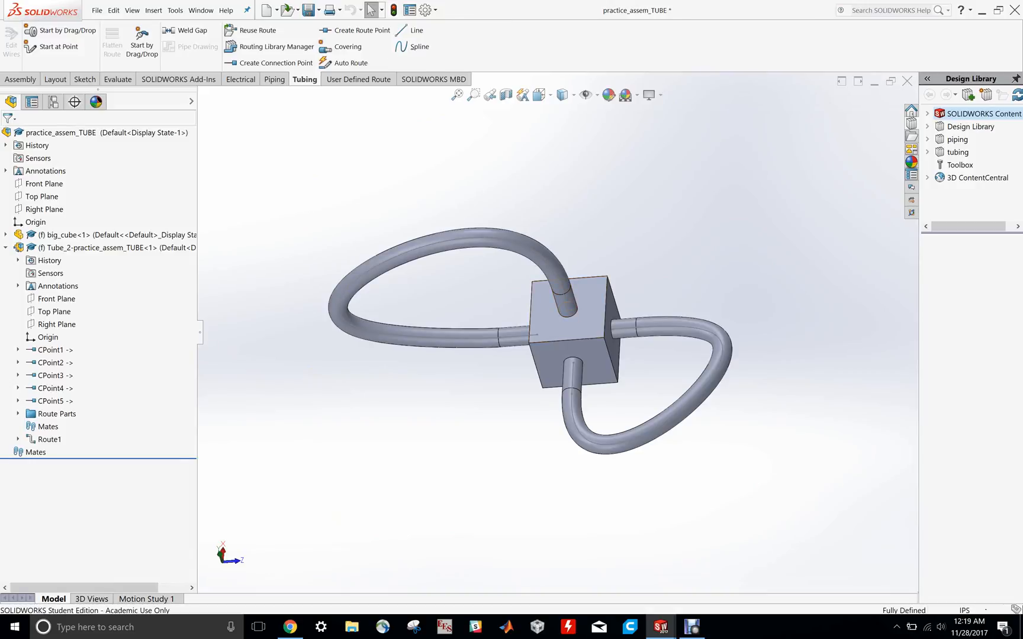
# Check CPoint4, CPoint5 and CPoint2 of the Tube_2 route to locate the connection point at the cube's unused hole
pyautogui.click(6, 248)
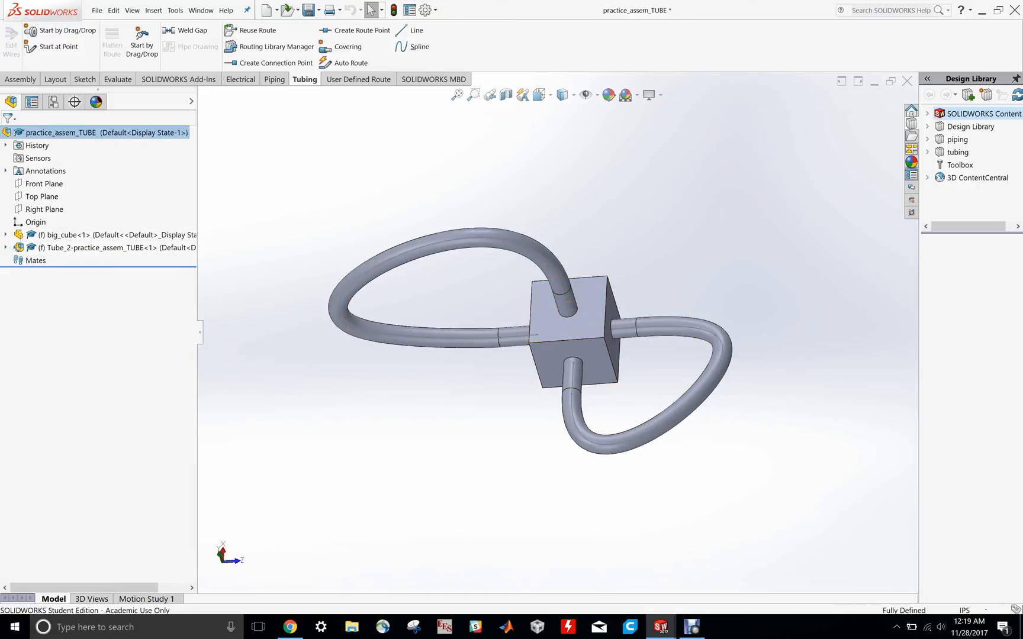
pyautogui.moveTo(592, 368); pyautogui.dragTo(446, 322, button='middle')
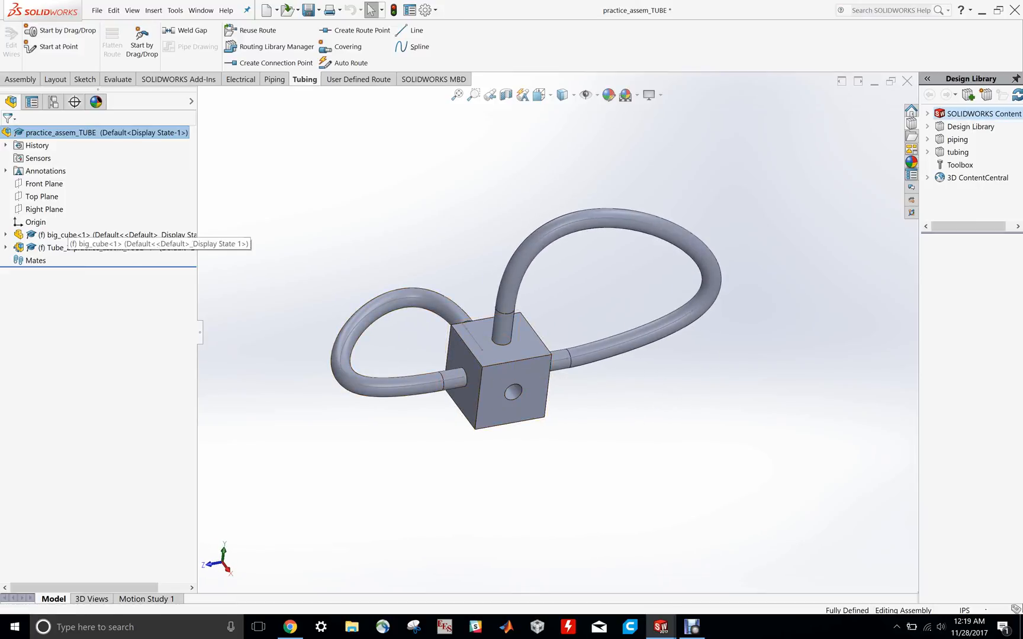
pyautogui.click(5, 247)
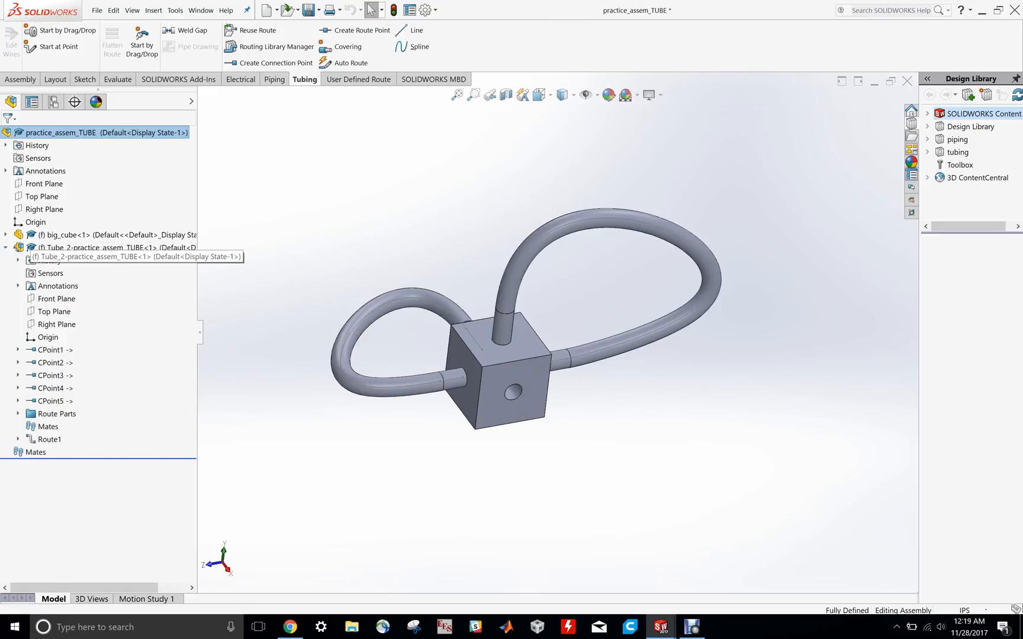
pyautogui.click(52, 388)
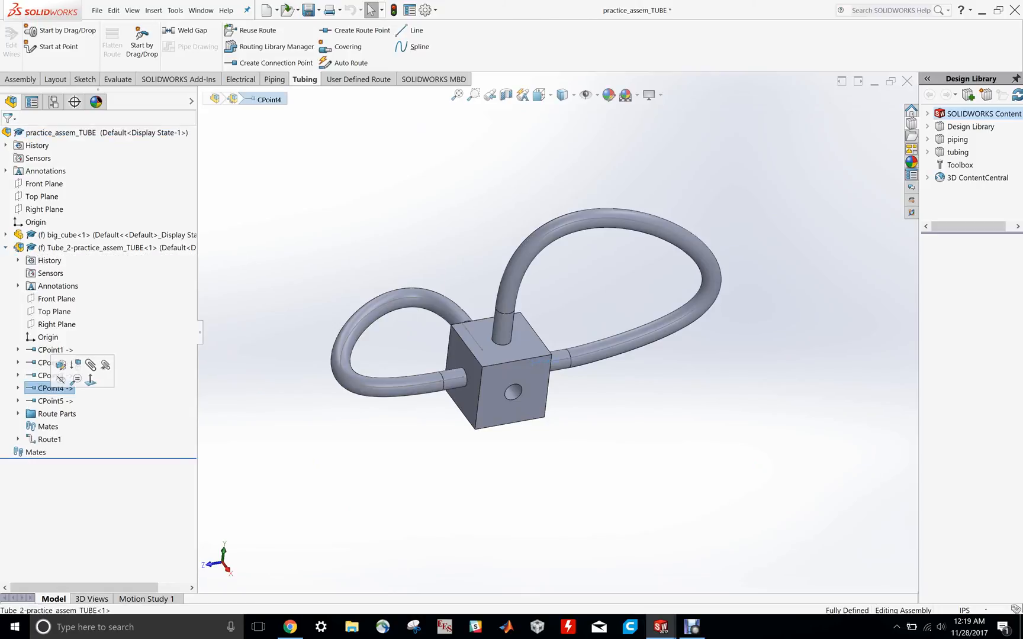
pyautogui.click(52, 400)
pyautogui.click(51, 363)
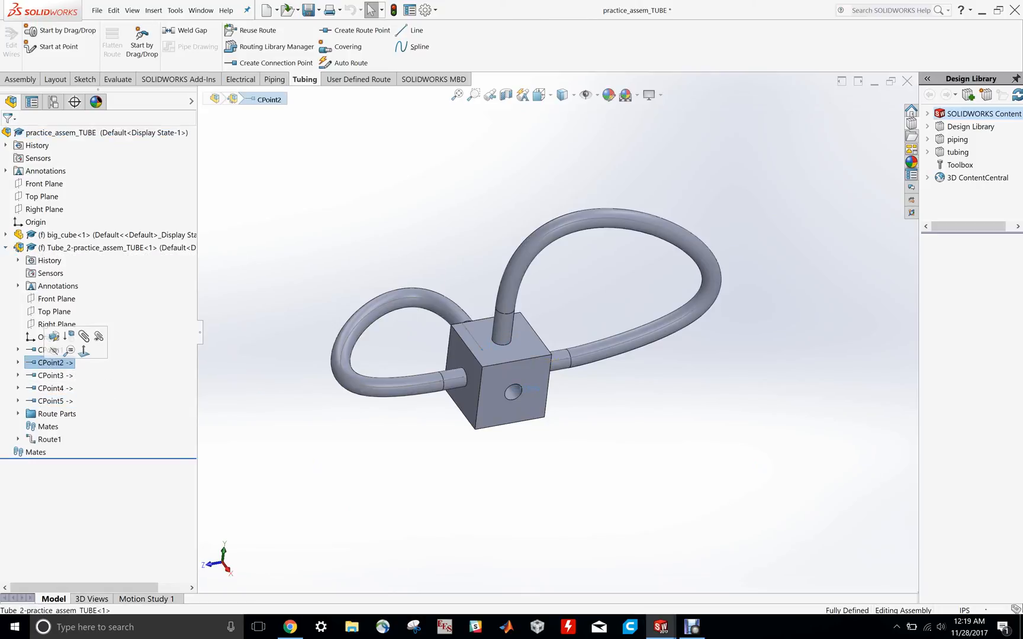
pyautogui.scroll(-7, 521, 386)
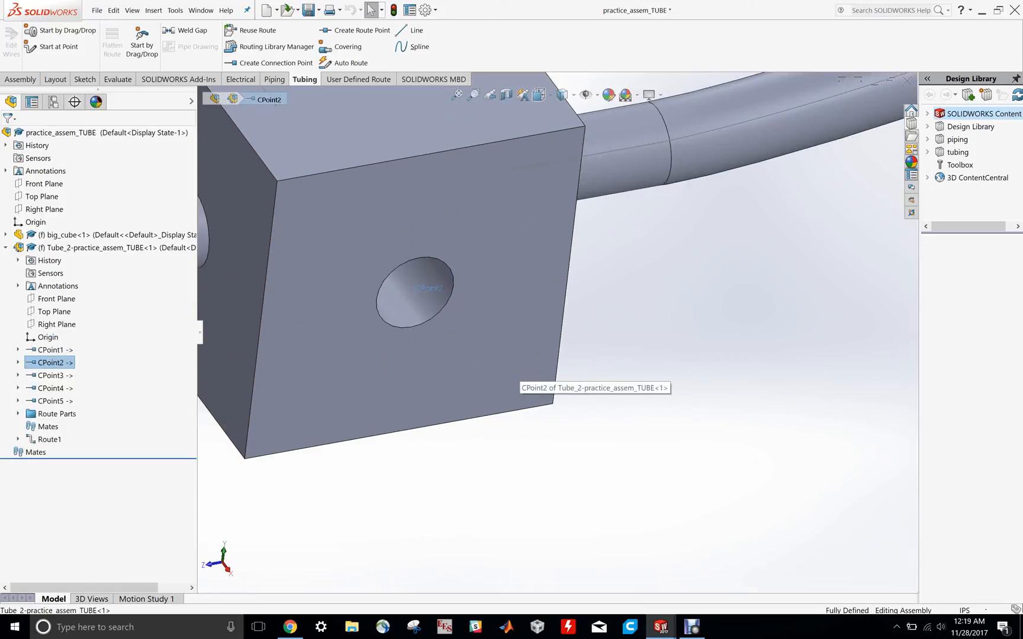
pyautogui.scroll(5, 516, 379)
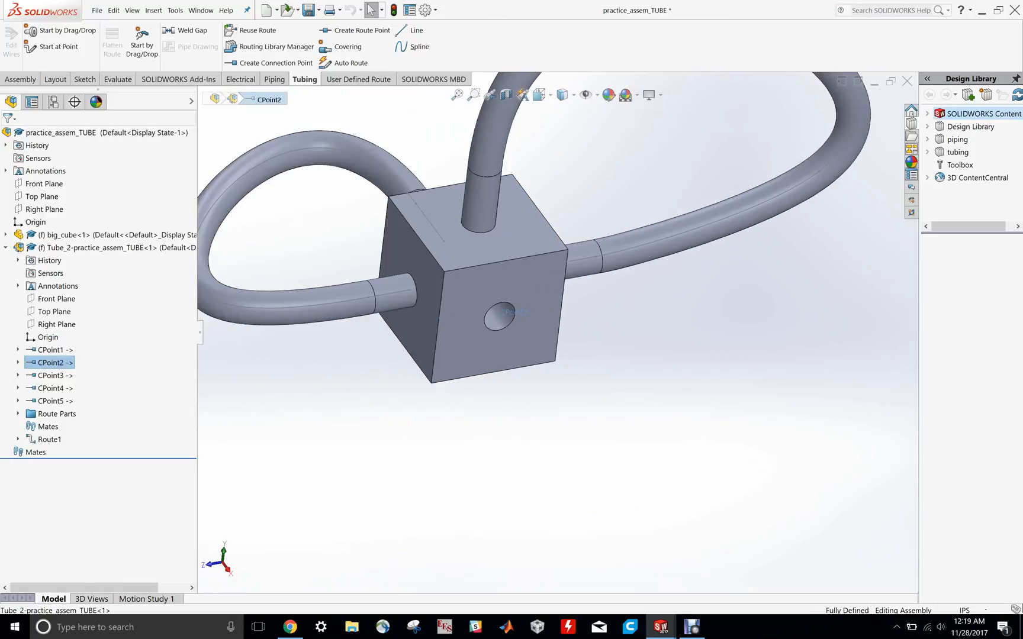
pyautogui.click(520, 389)
# Inspect the inside of the cube's unused hole and both rerouted tubes from several angles
pyautogui.scroll(-4, 492, 312)
pyautogui.scroll(-8, 513, 335)
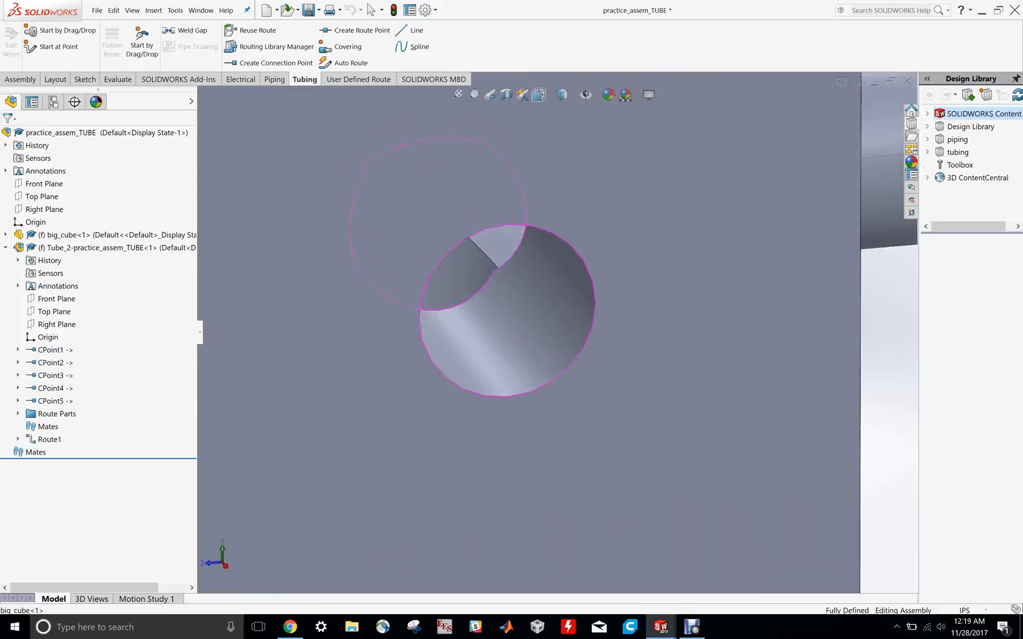
pyautogui.scroll(6, 560, 332)
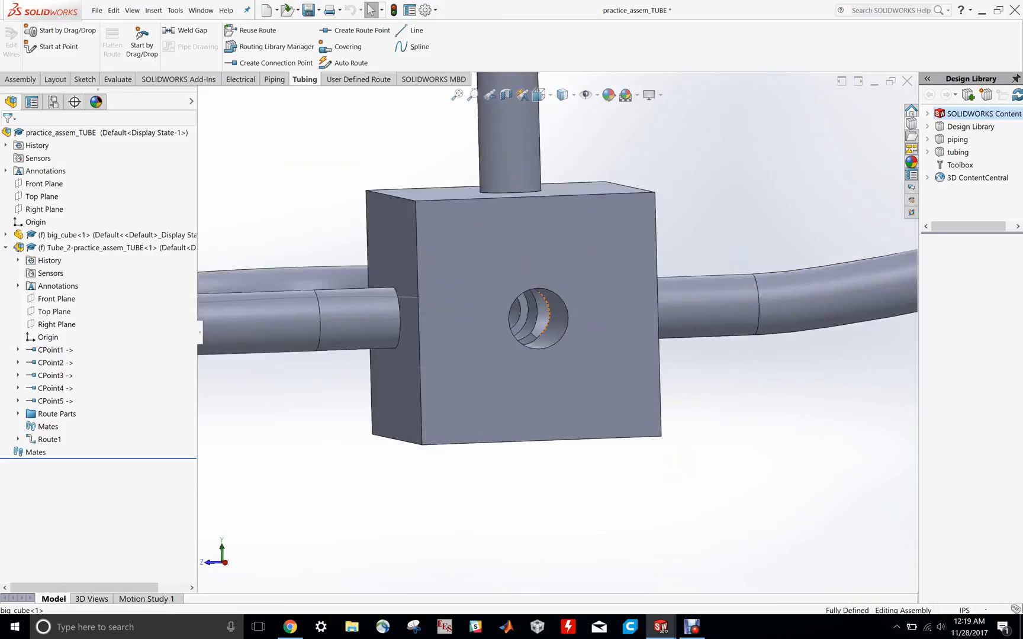
pyautogui.scroll(5, 557, 331)
pyautogui.moveTo(557, 331); pyautogui.dragTo(599, 370, button='middle')
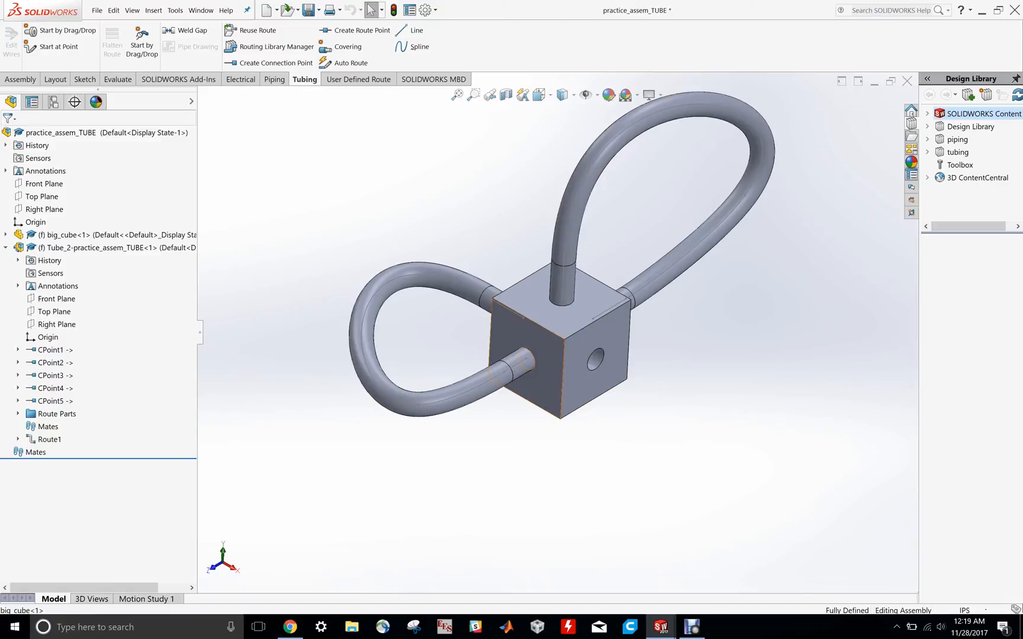
pyautogui.scroll(1, 546, 377)
pyautogui.moveTo(569, 332); pyautogui.dragTo(588, 372, button='middle')
pyautogui.scroll(2, 556, 333)
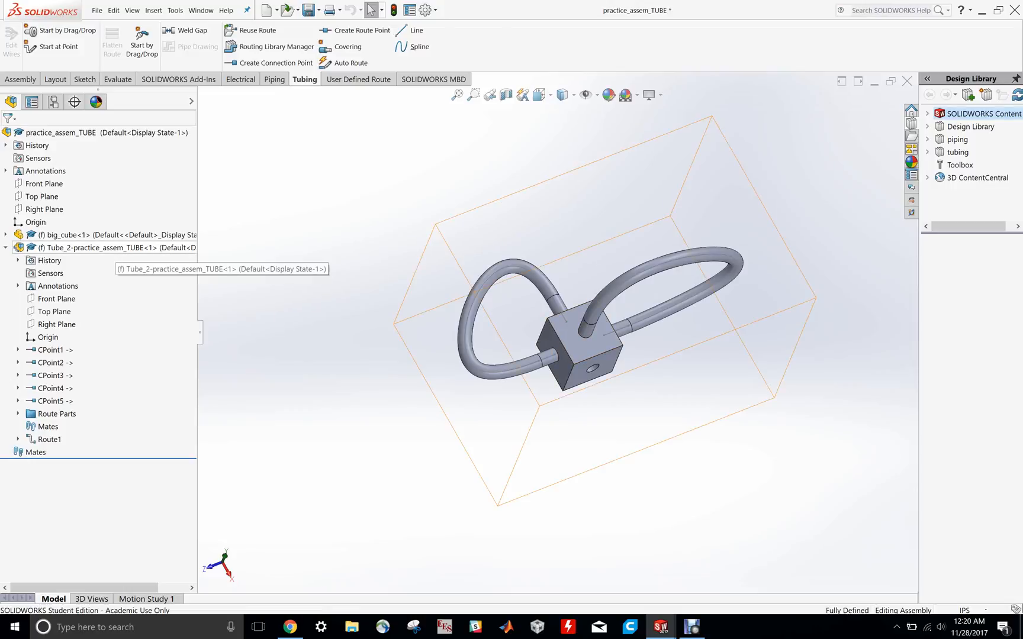
pyautogui.rightClick(112, 248)
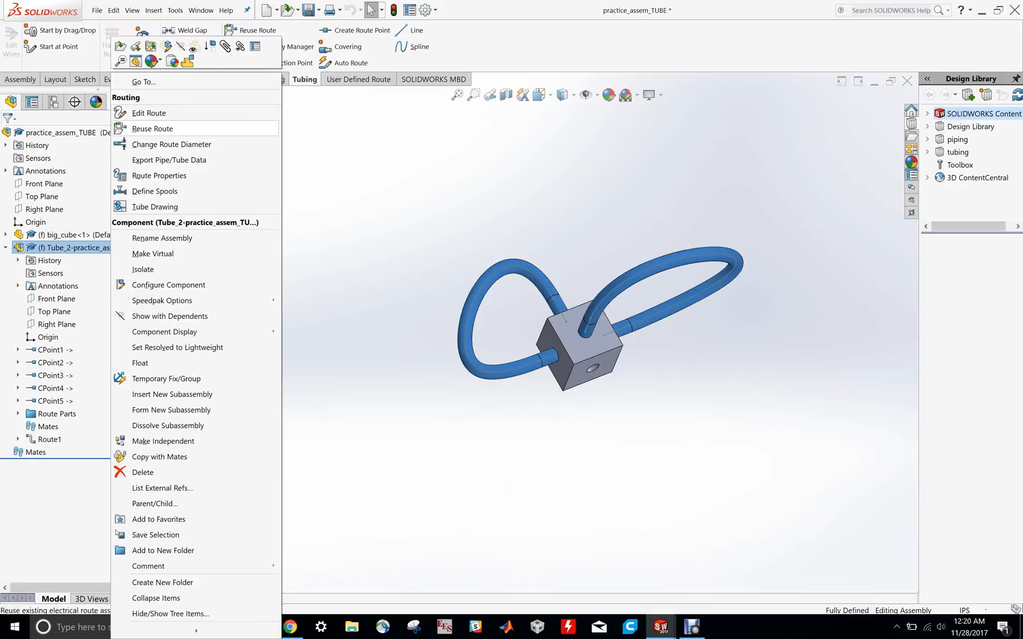
pyautogui.click(148, 112)
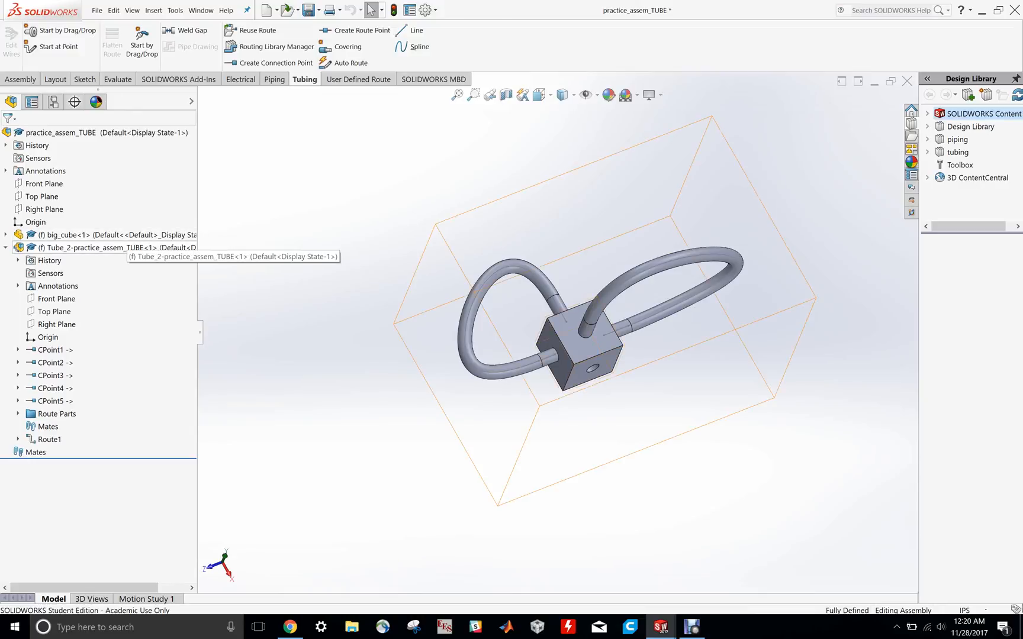
pyautogui.rightClick(126, 247)
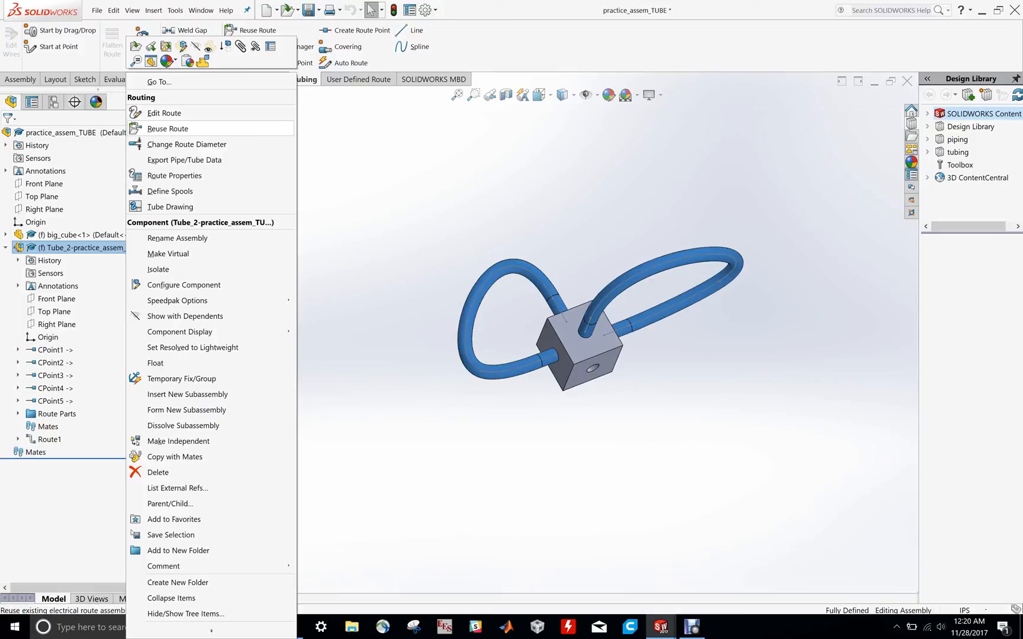
pyautogui.click(186, 144)
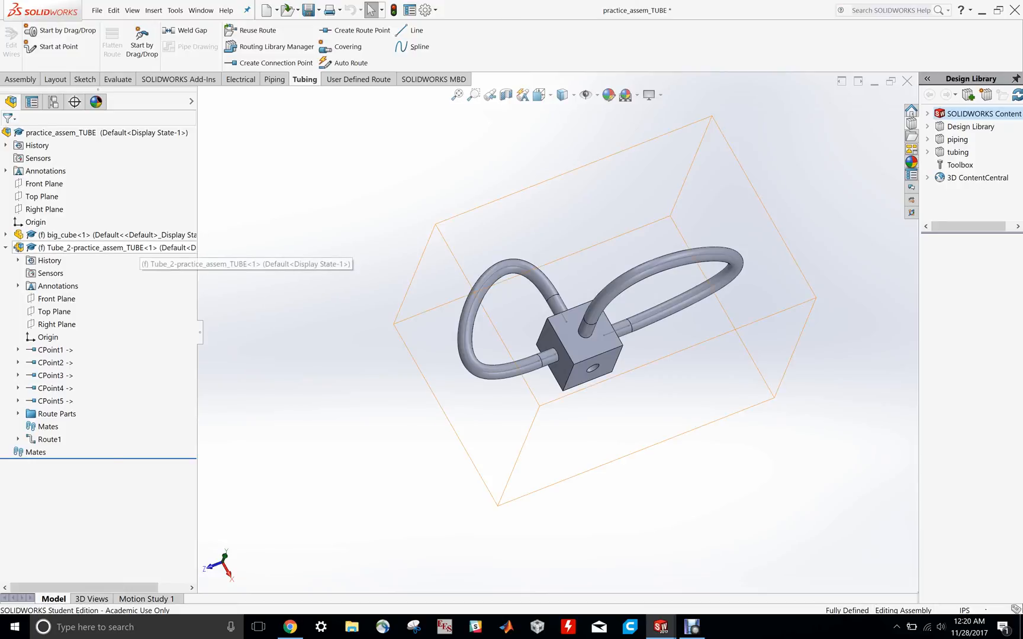
pyautogui.moveTo(568, 391); pyautogui.dragTo(584, 363, button='middle')
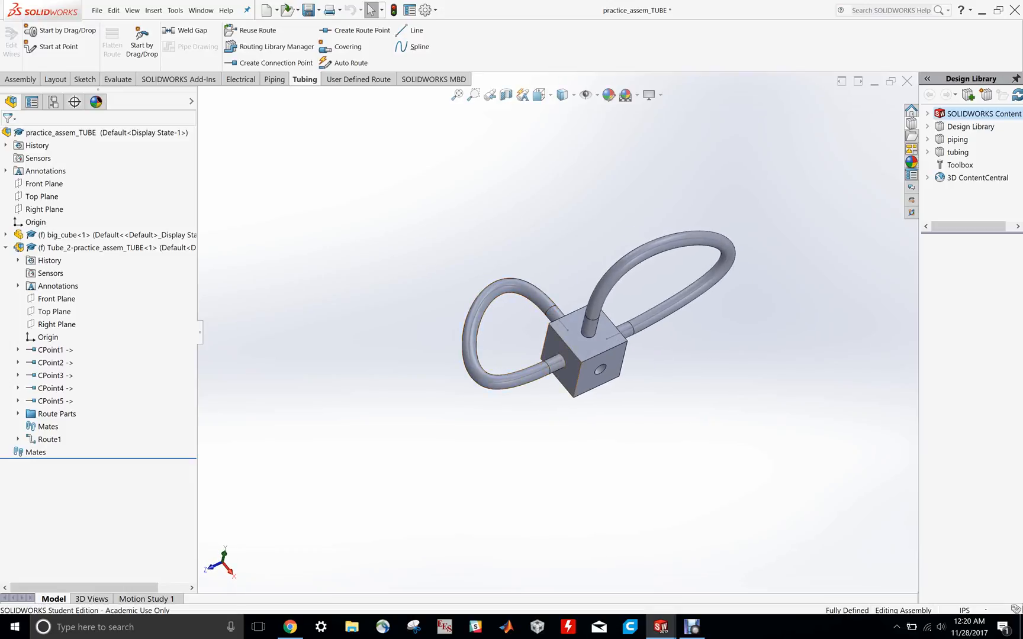
# In File Explorer, browse from Documents to Subversion\218e\Solidworks\300 - Drivetrain\330 - Cooling\tubing, preview the tube-ss part, and close the window
pyautogui.click(352, 627)
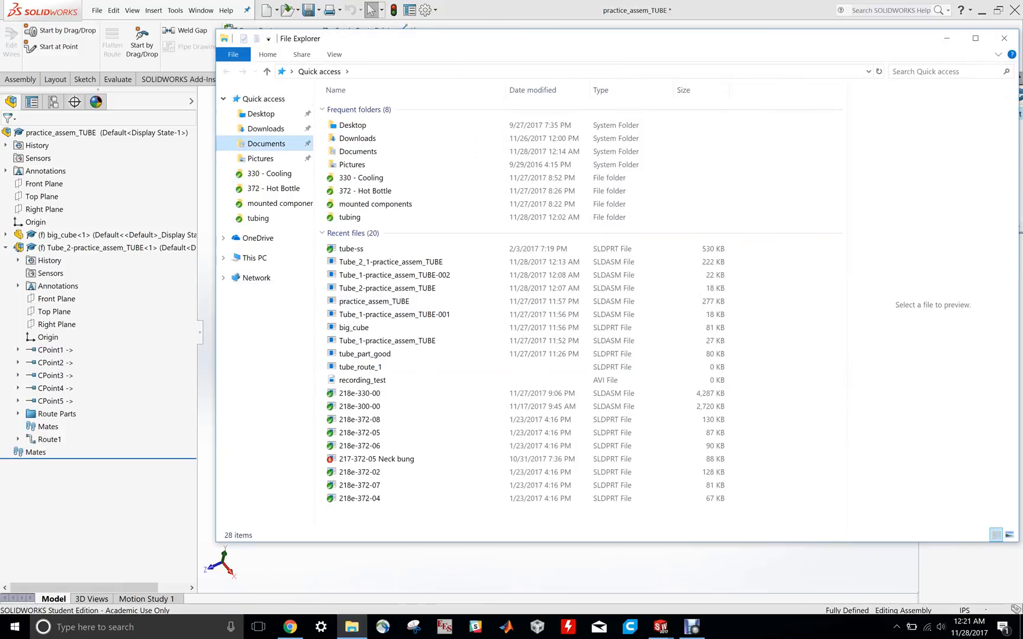
pyautogui.click(266, 143)
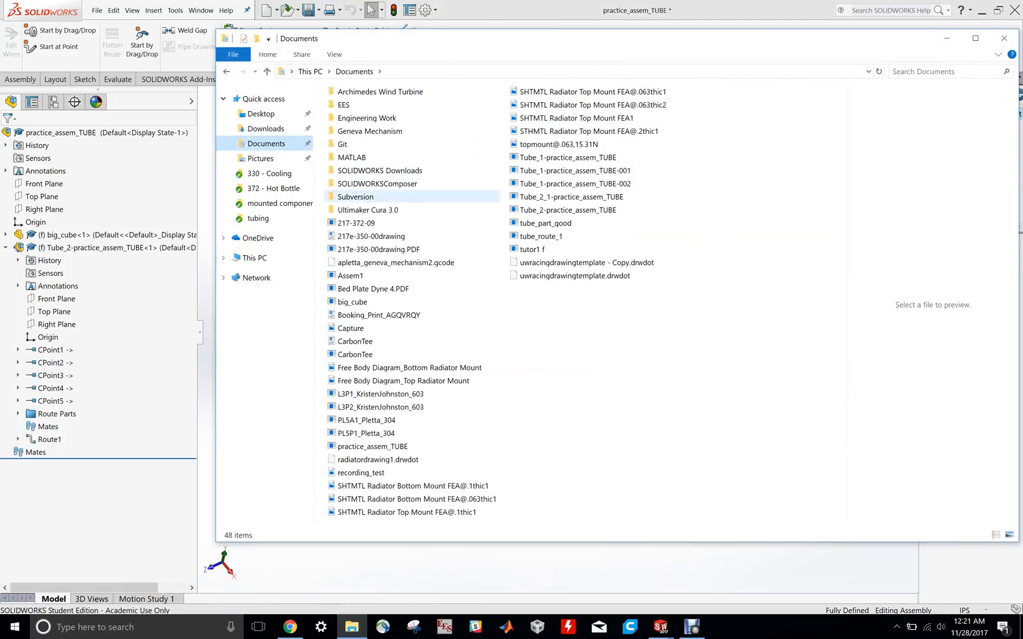
pyautogui.doubleClick(355, 196)
pyautogui.doubleClick(347, 135)
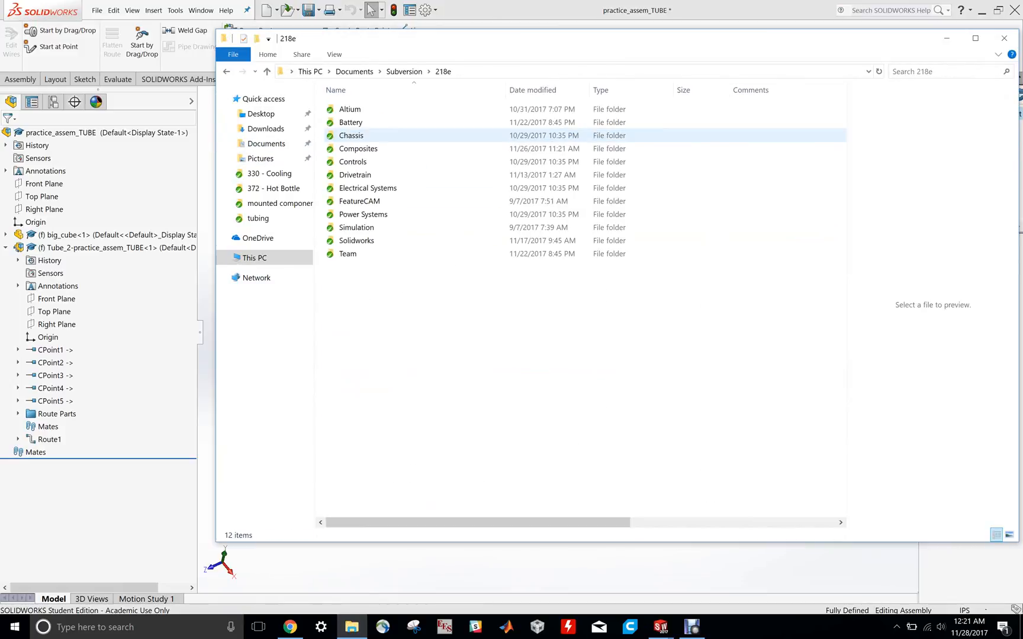
pyautogui.doubleClick(356, 240)
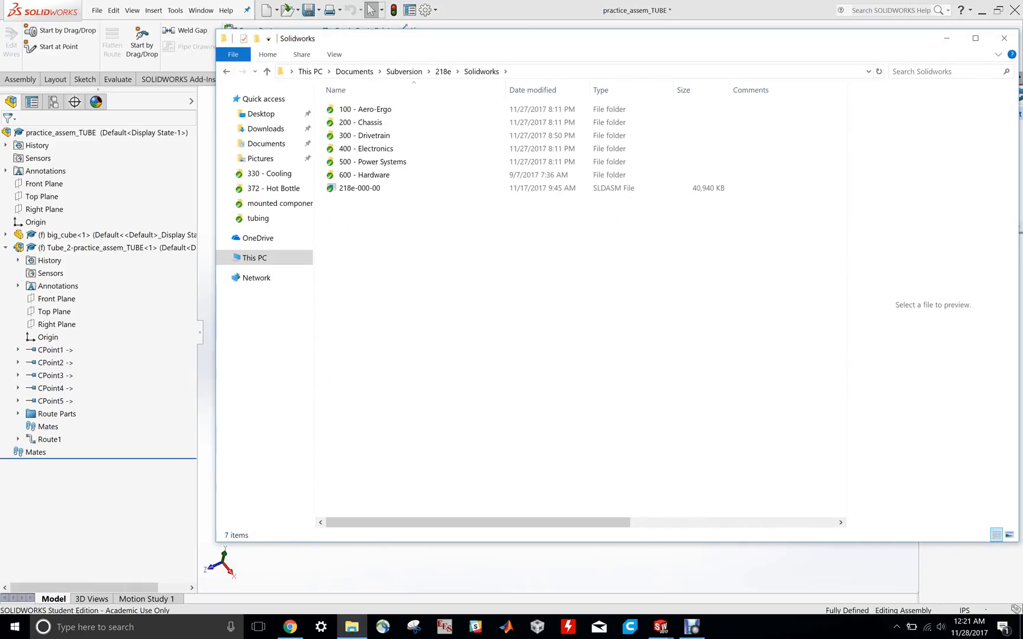
pyautogui.doubleClick(364, 135)
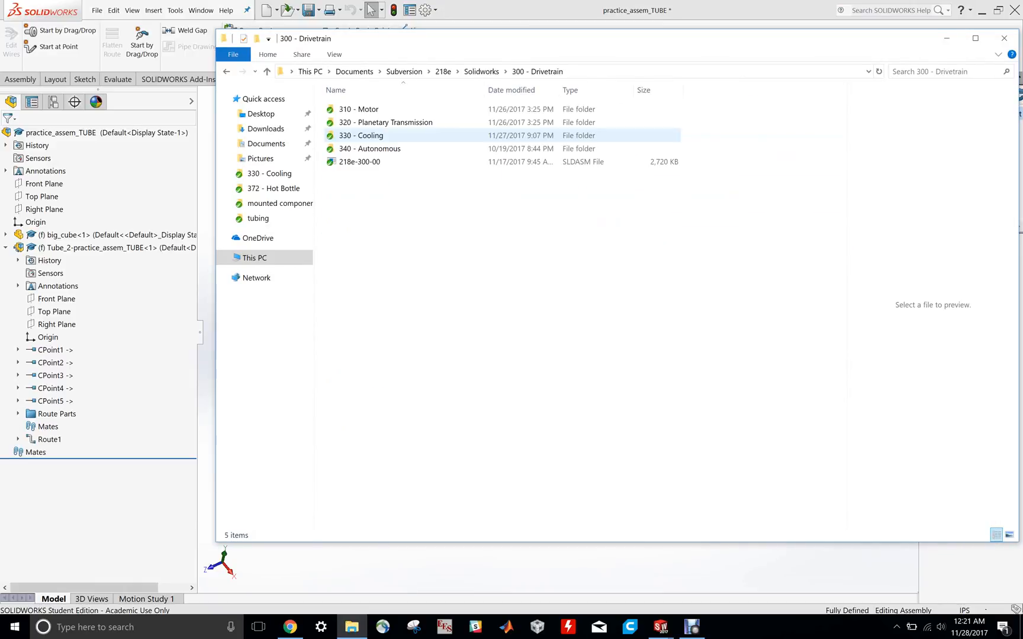
pyautogui.doubleClick(361, 135)
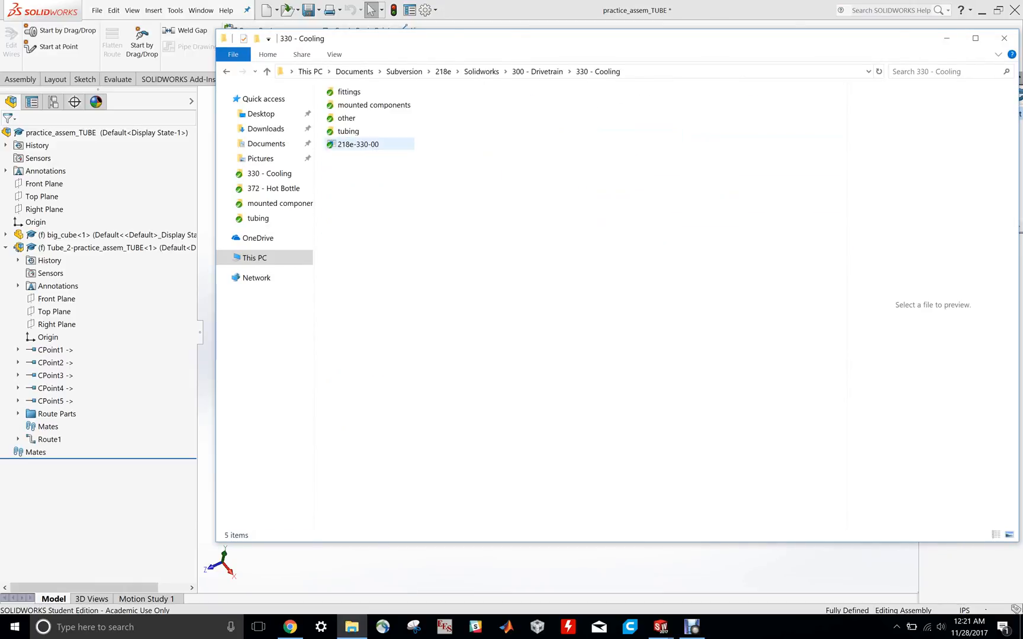
pyautogui.doubleClick(355, 132)
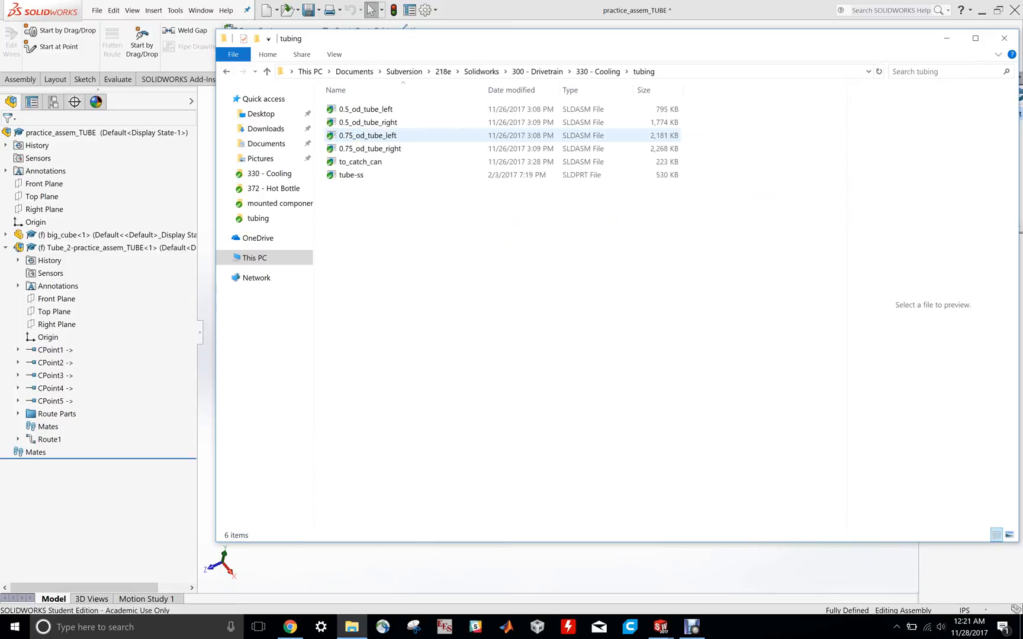
pyautogui.click(356, 175)
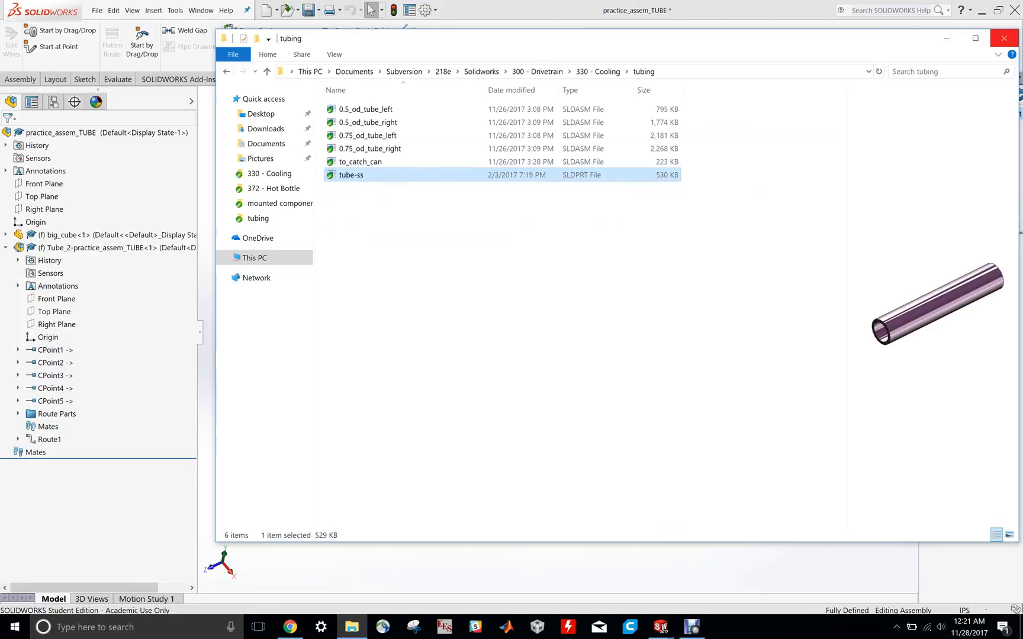
pyautogui.click(1004, 38)
# Remove the part-level appearance from the larger tube (Tube-500X065_1) of the Tube_2 route
pyautogui.scroll(2, 533, 323)
pyautogui.scroll(-3, 636, 318)
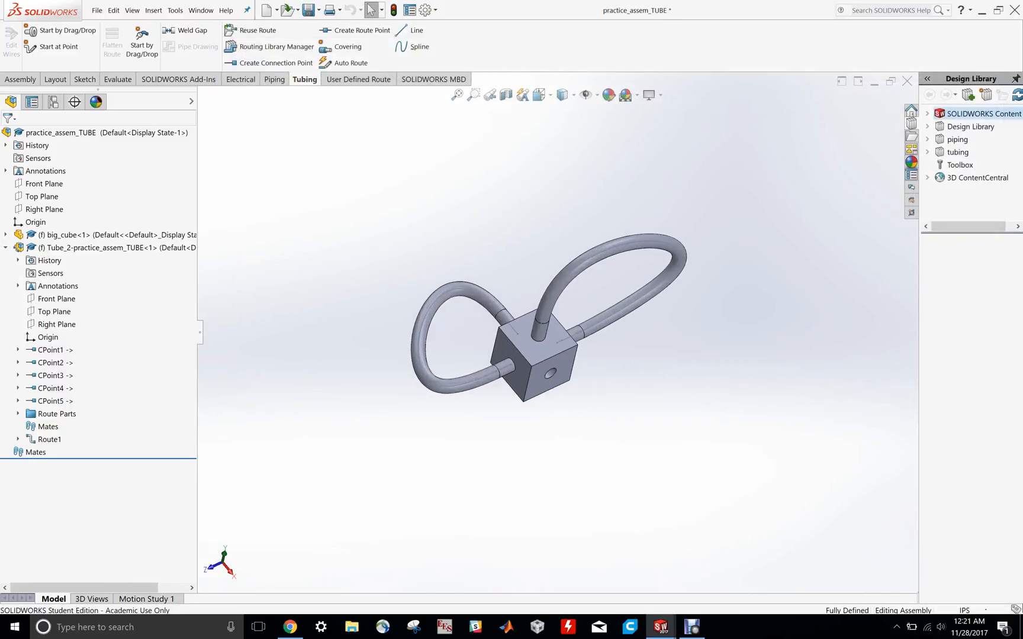
pyautogui.moveTo(636, 318); pyautogui.dragTo(609, 309, button='middle')
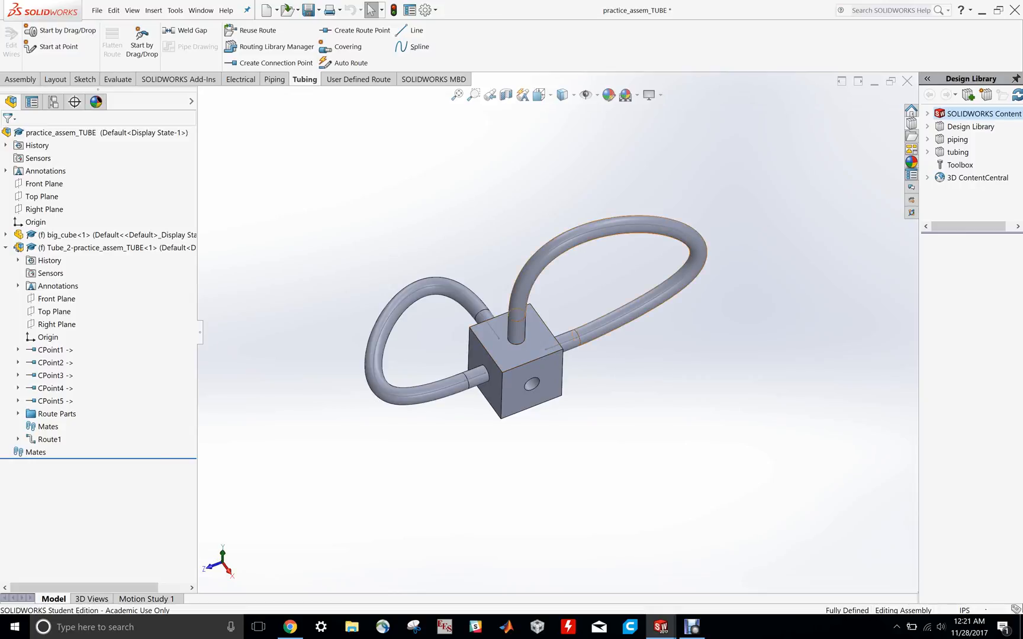
pyautogui.click(594, 334)
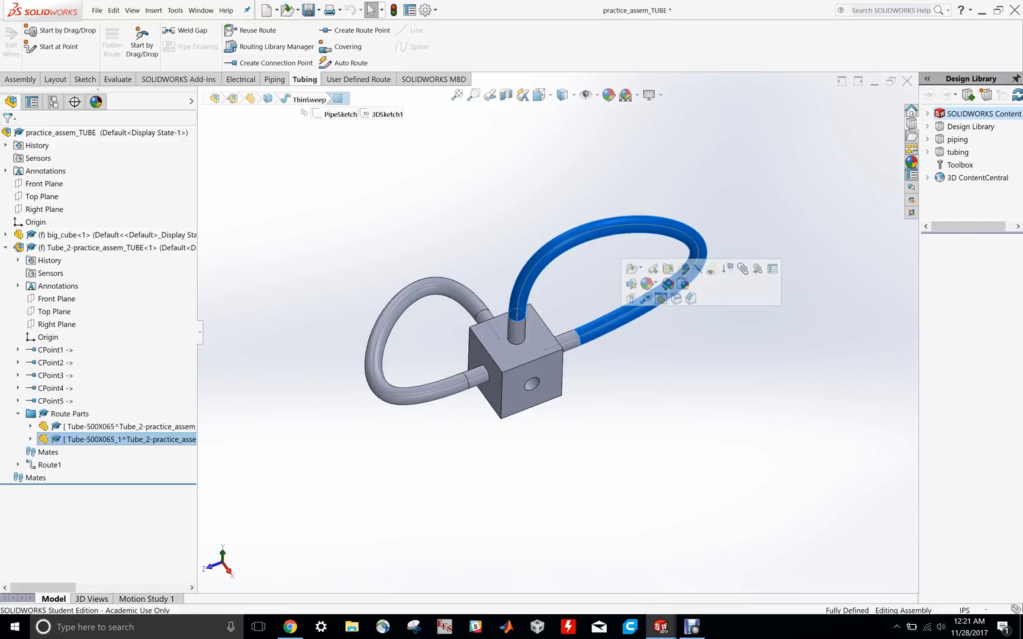
pyautogui.rightClick(595, 334)
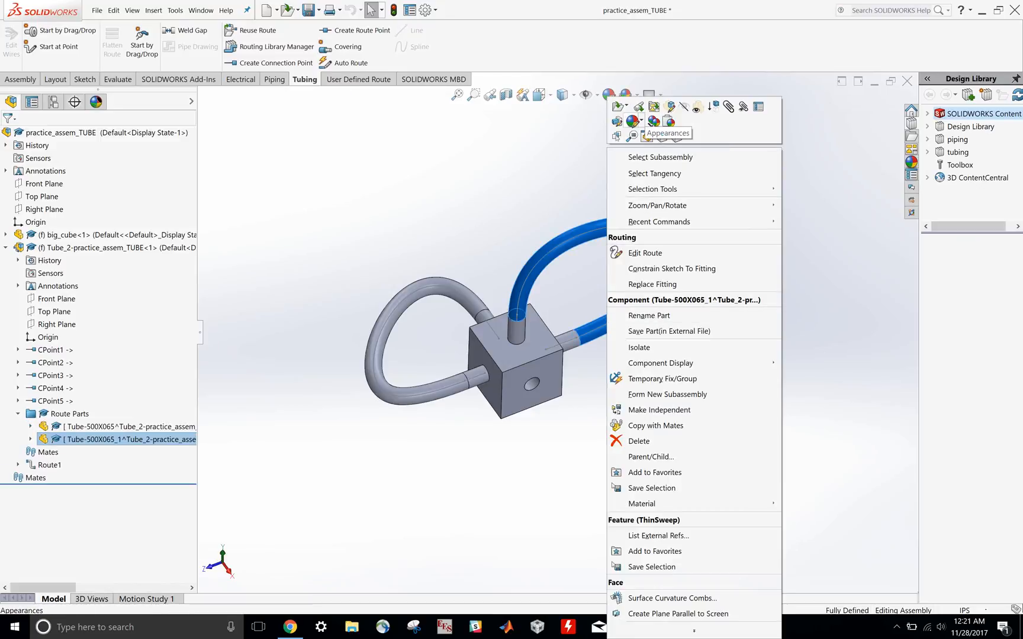
pyautogui.click(632, 121)
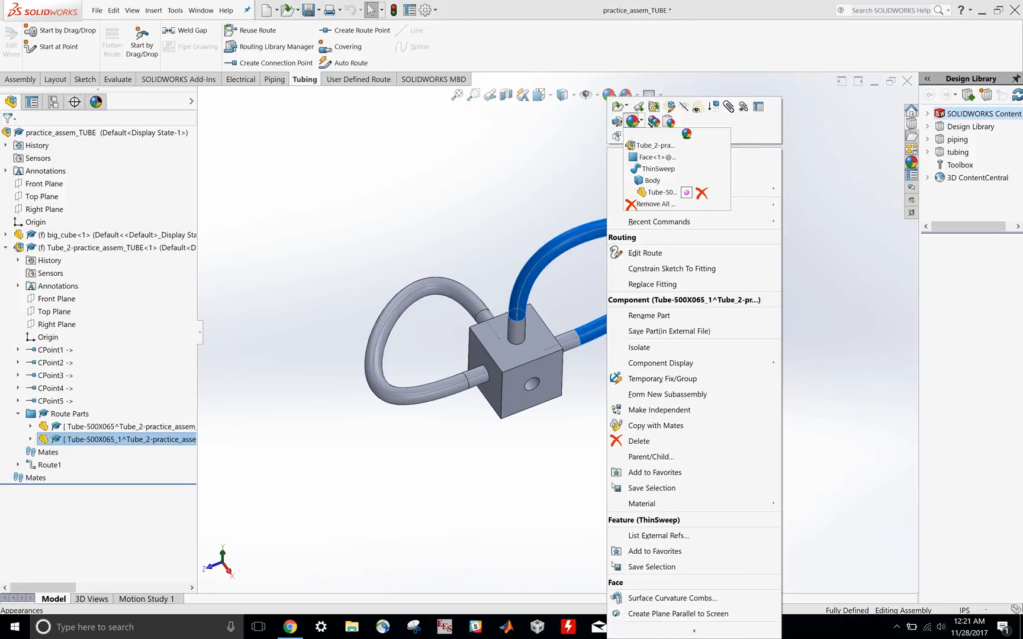
pyautogui.click(632, 122)
pyautogui.click(632, 122)
pyautogui.click(701, 193)
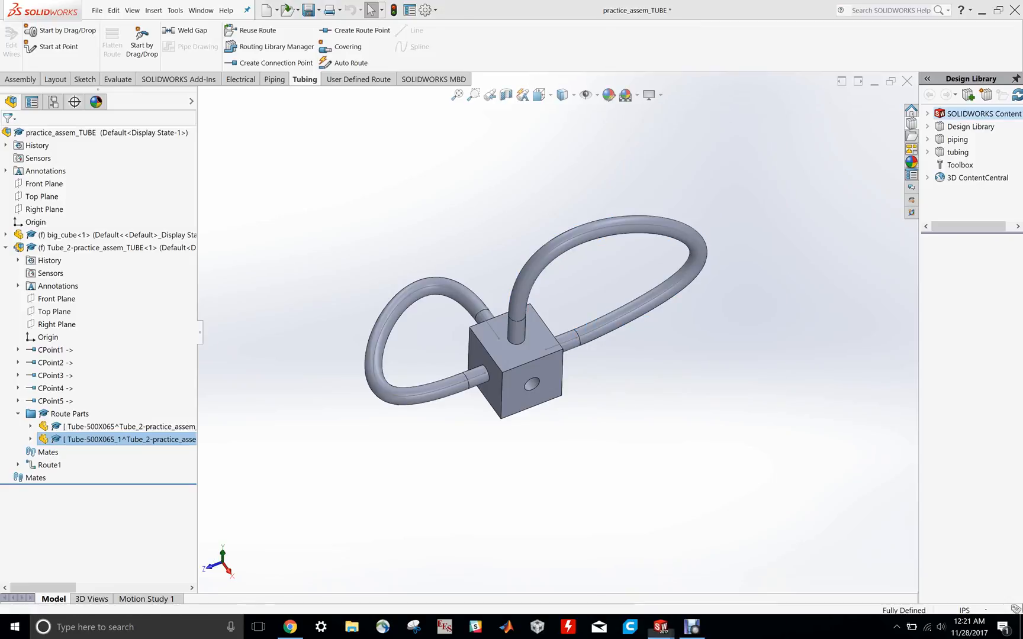
# Try to apply the default color appearance to the larger tube loop above the cube
pyautogui.rightClick(667, 218)
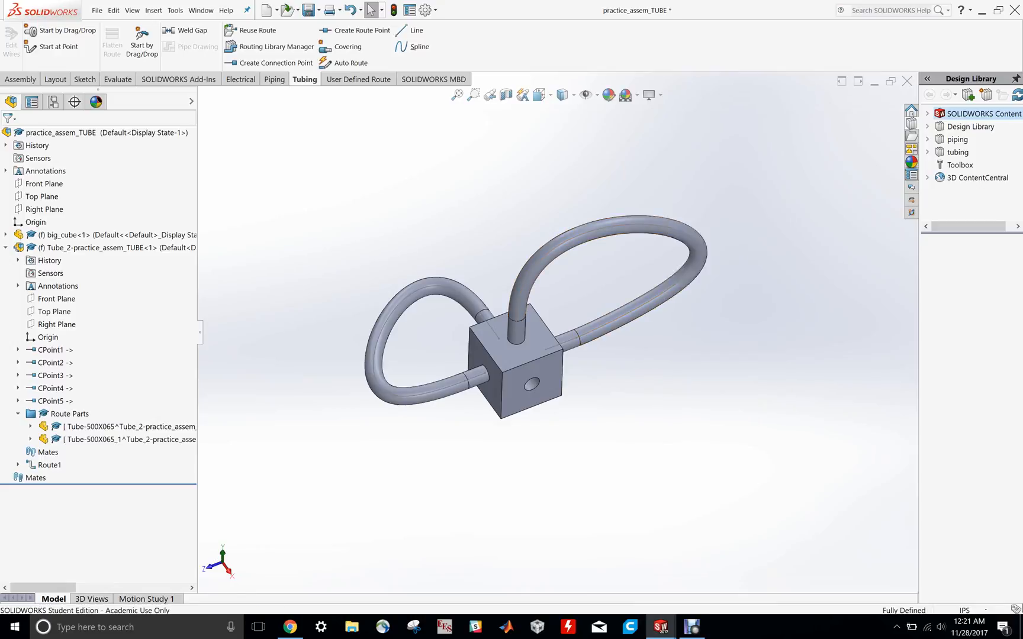
pyautogui.rightClick(659, 225)
pyautogui.click(706, 124)
pyautogui.rightClick(645, 225)
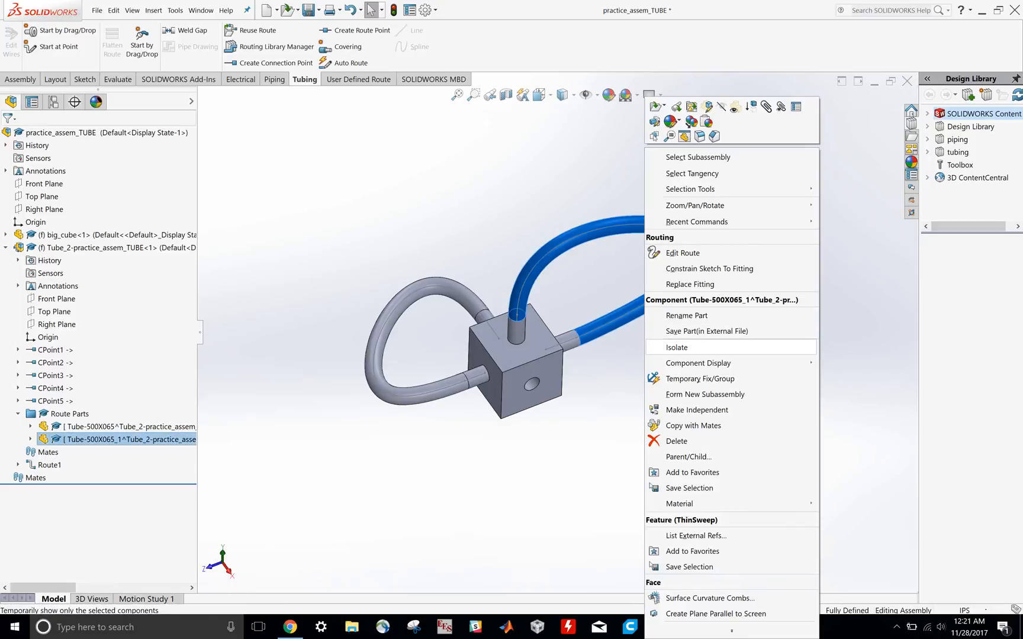
pyautogui.click(852, 173)
pyautogui.click(911, 162)
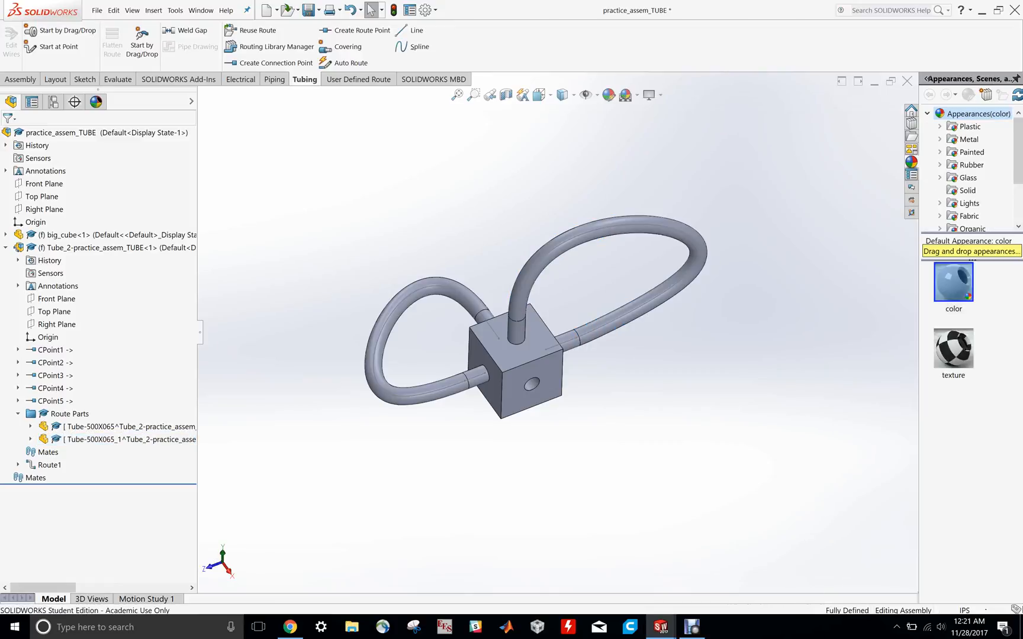
pyautogui.doubleClick(953, 283)
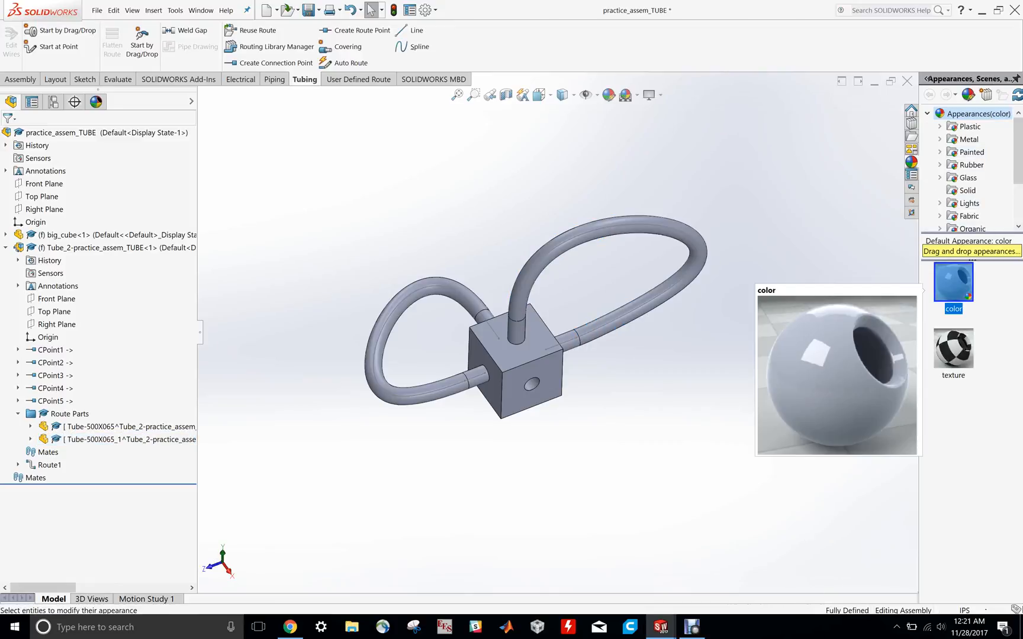
pyautogui.moveTo(953, 283); pyautogui.dragTo(633, 309)
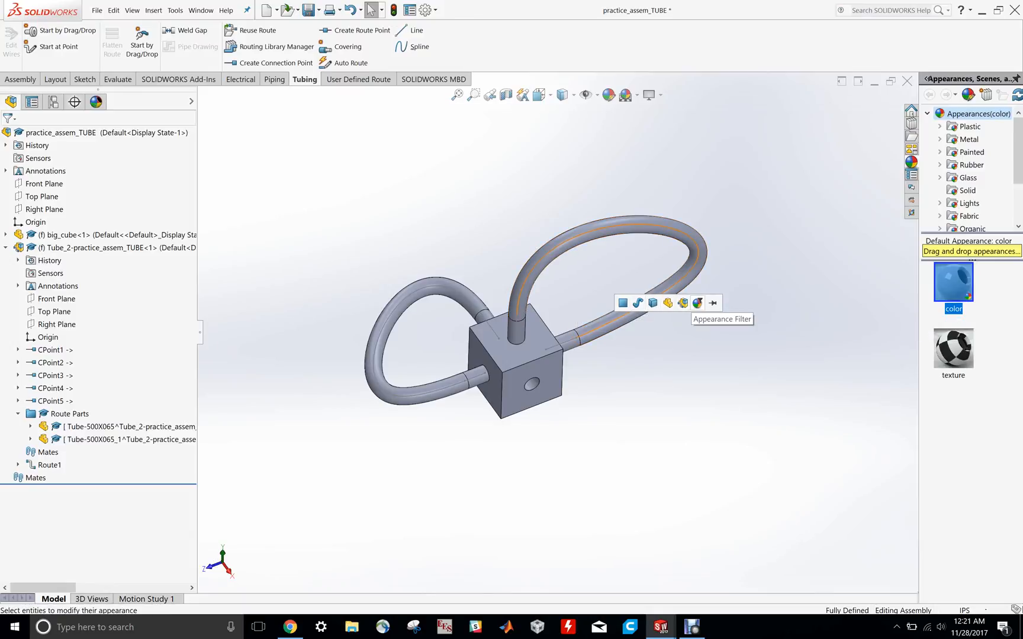
pyautogui.click(697, 303)
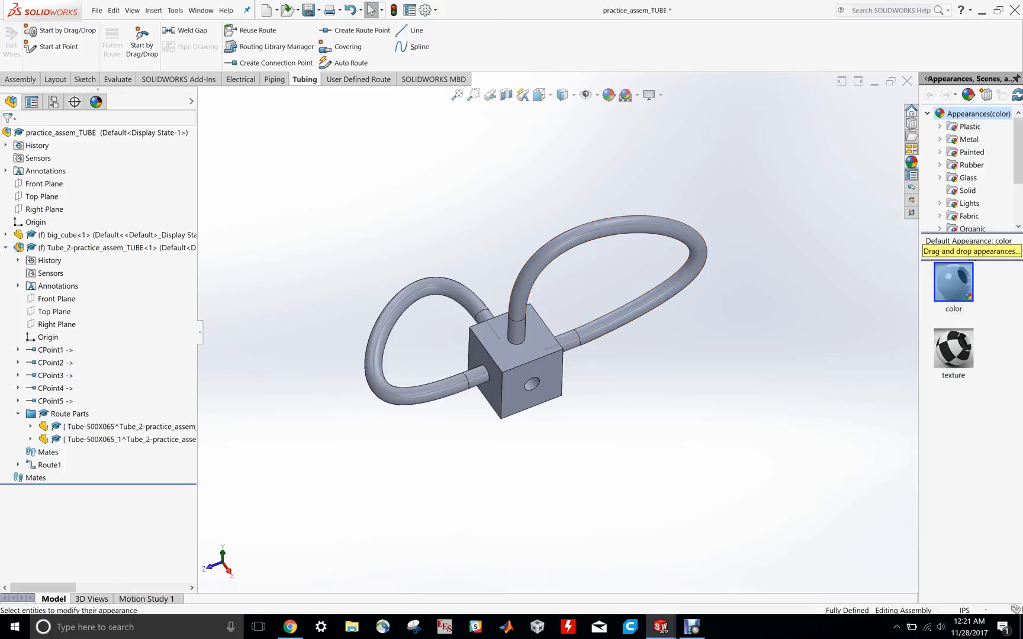
pyautogui.scroll(1, 557, 334)
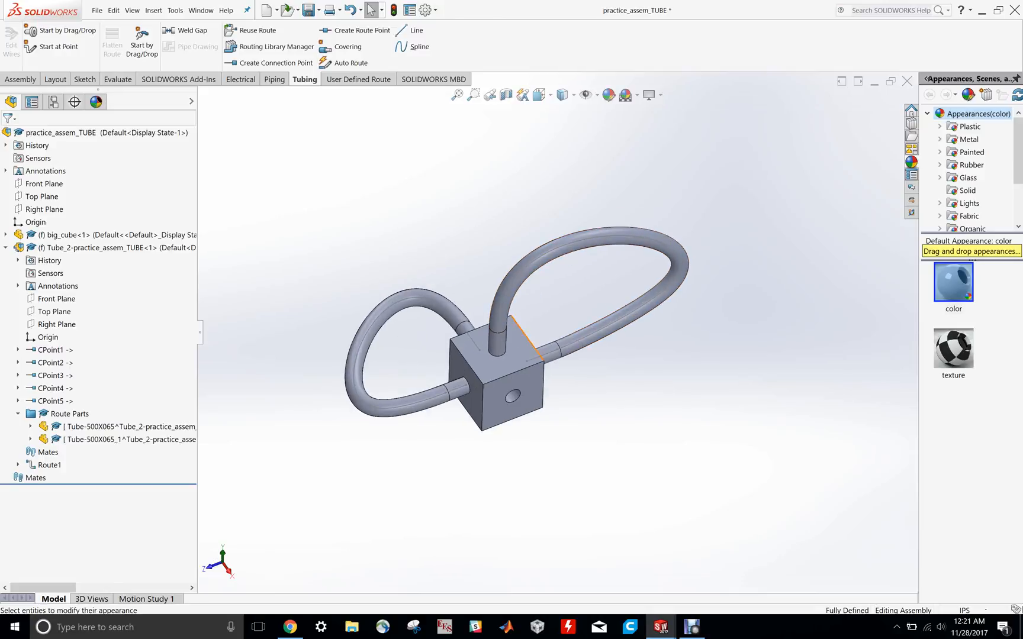
pyautogui.scroll(-3, 502, 299)
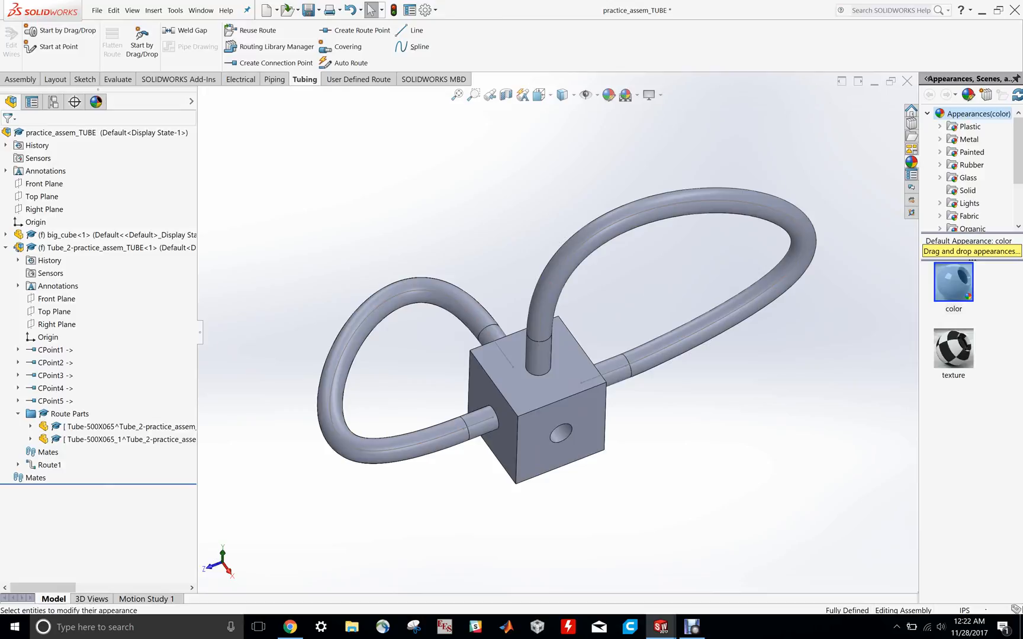
pyautogui.scroll(2, 628, 361)
pyautogui.scroll(-2, 629, 361)
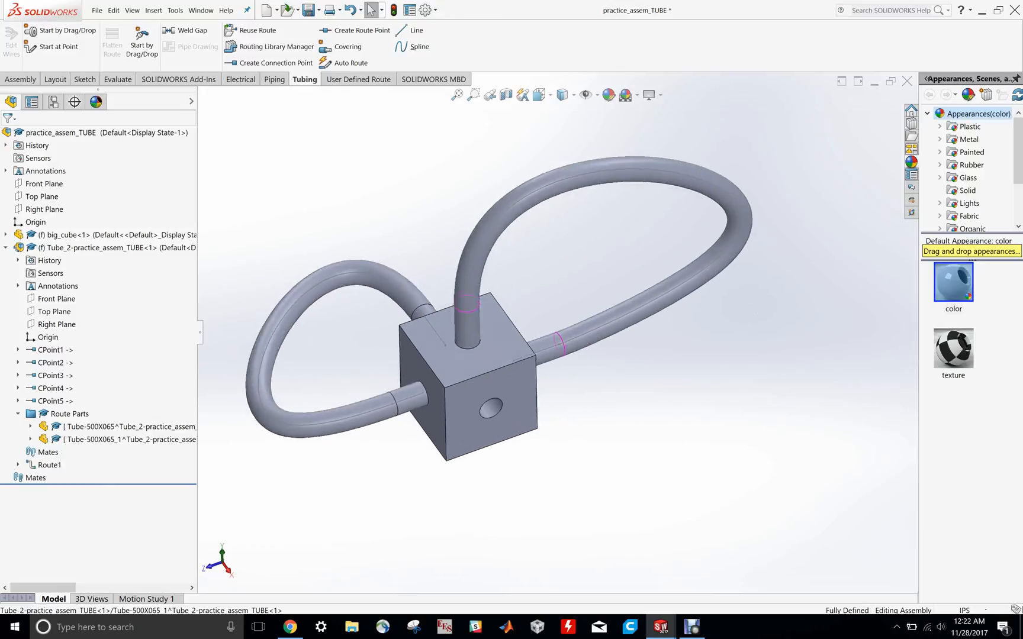
pyautogui.moveTo(629, 361); pyautogui.dragTo(680, 337, button='middle')
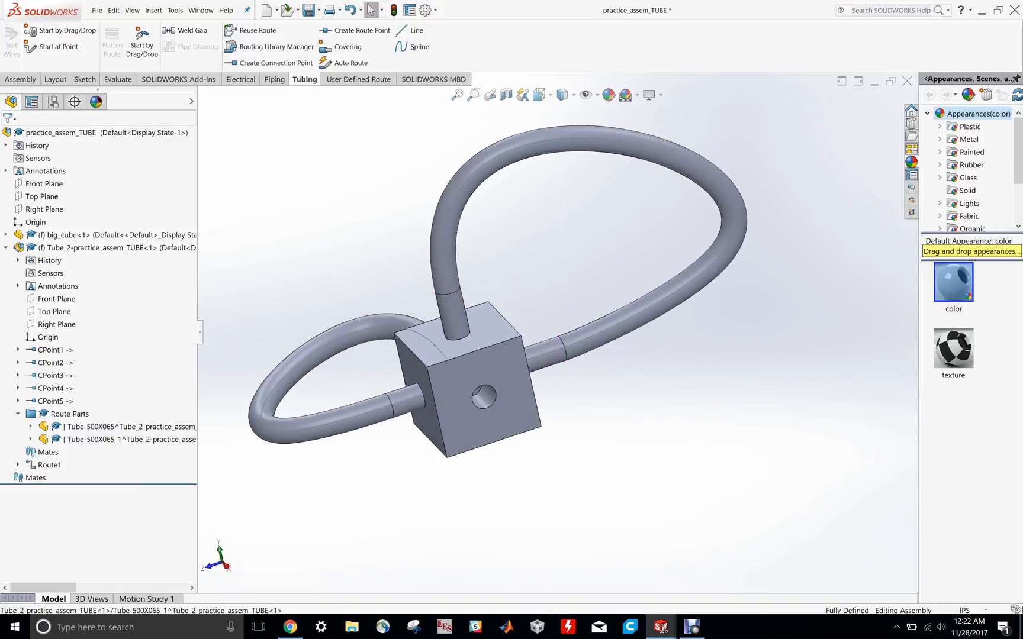
pyautogui.moveTo(485, 355); pyautogui.dragTo(459, 391, button='middle')
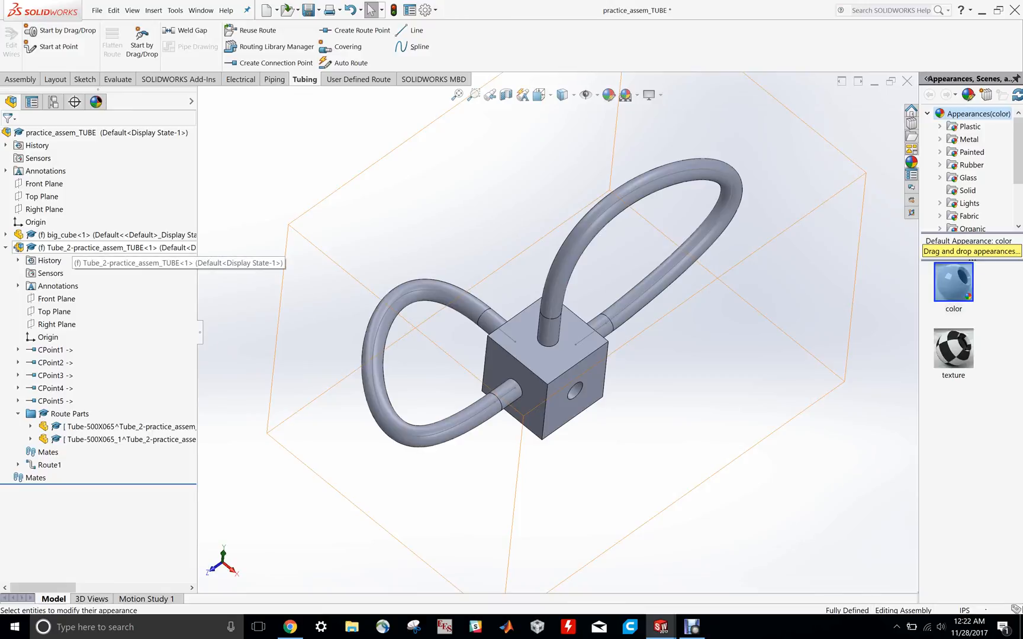
# Set the Tube_2 subassembly's base configuration to Tube .500in OD X .016in Wall in Route Properties
pyautogui.rightClick(70, 249)
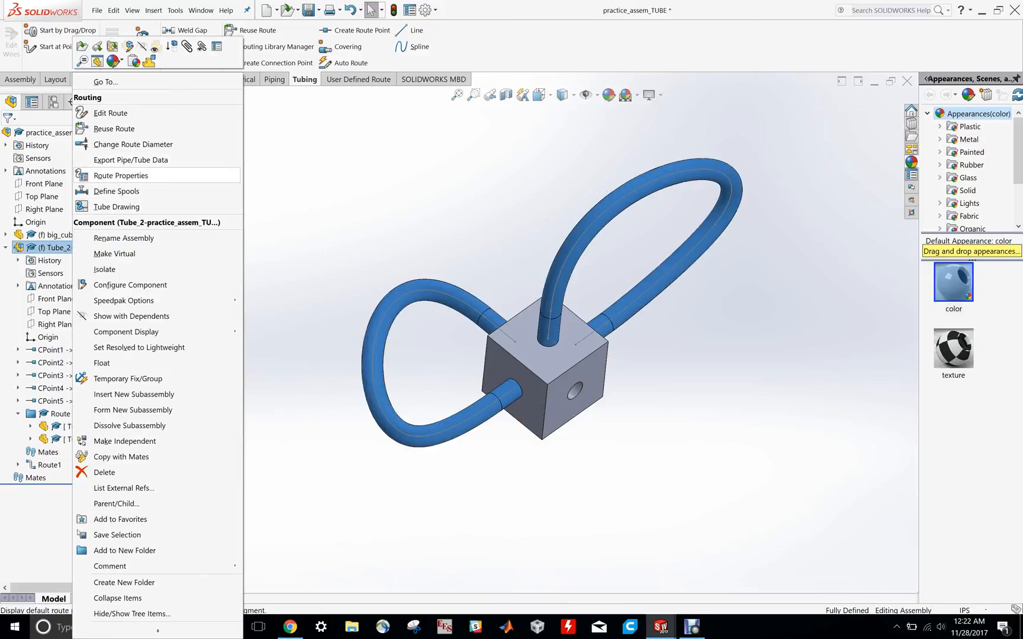
pyautogui.click(120, 176)
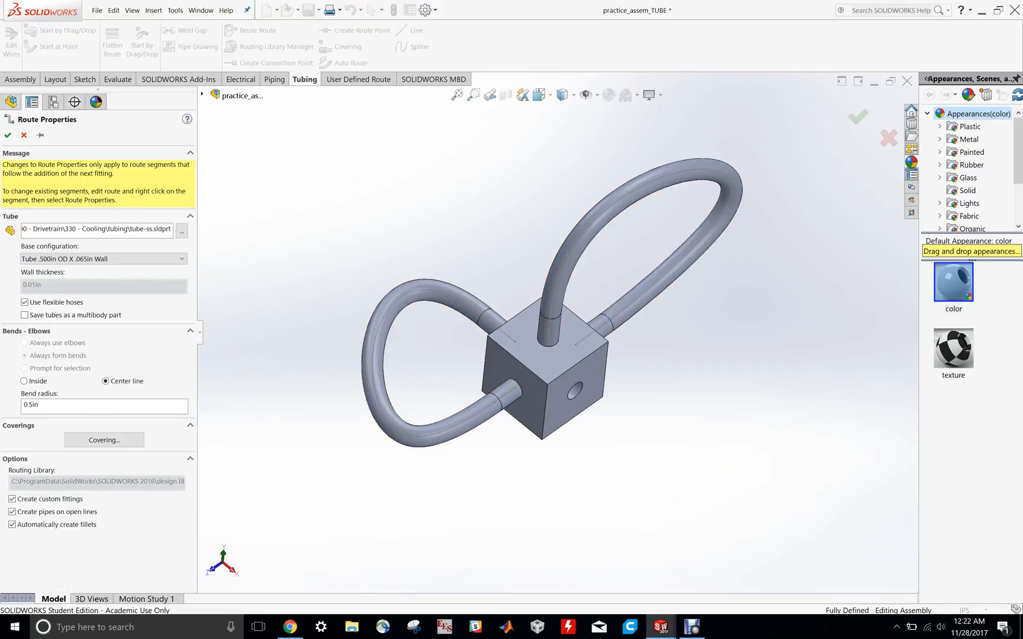
pyautogui.click(113, 259)
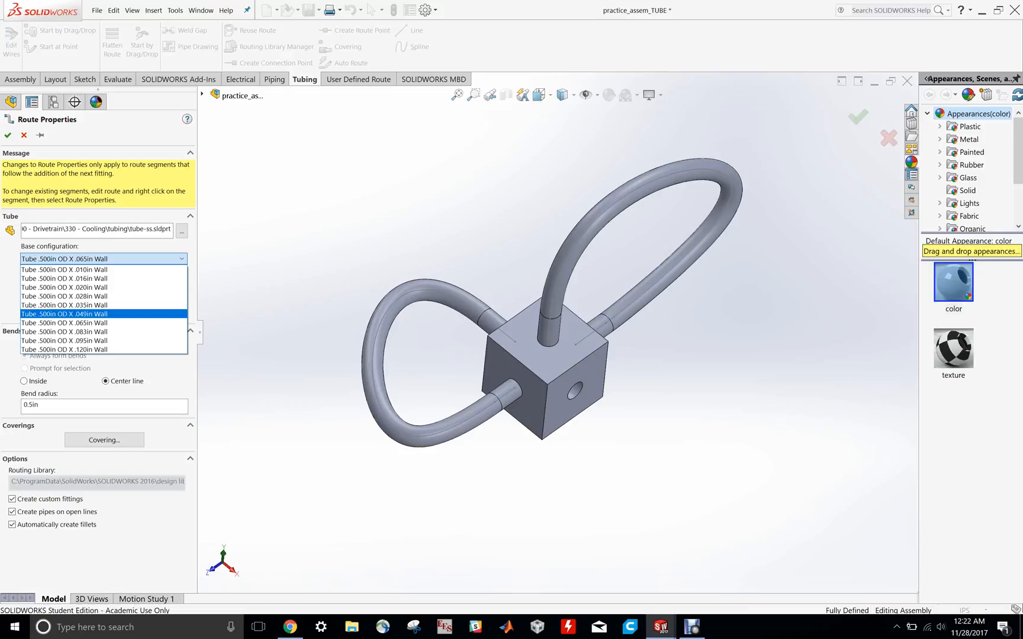
pyautogui.click(65, 278)
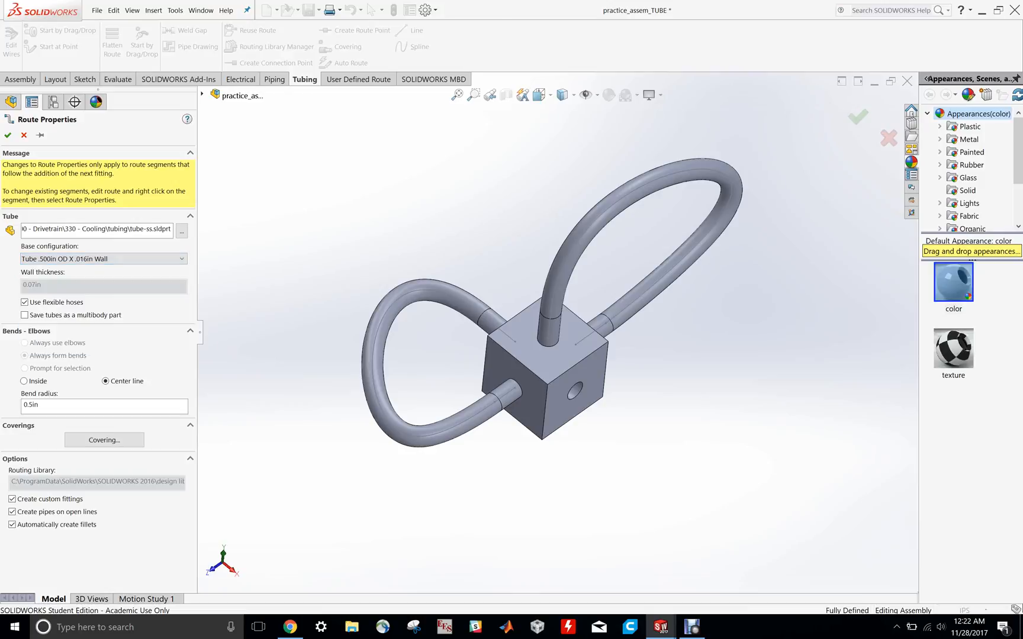
pyautogui.click(112, 259)
pyautogui.click(65, 278)
pyautogui.click(8, 135)
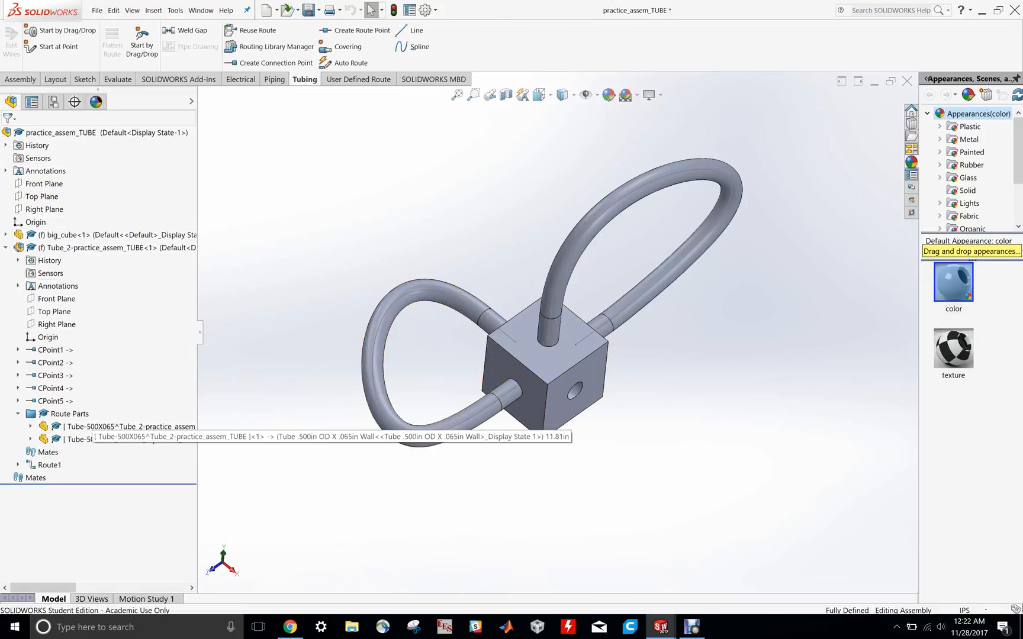
# Review the Tube_2 subassembly's component properties and its available routing commands without changing anything
pyautogui.rightClick(59, 247)
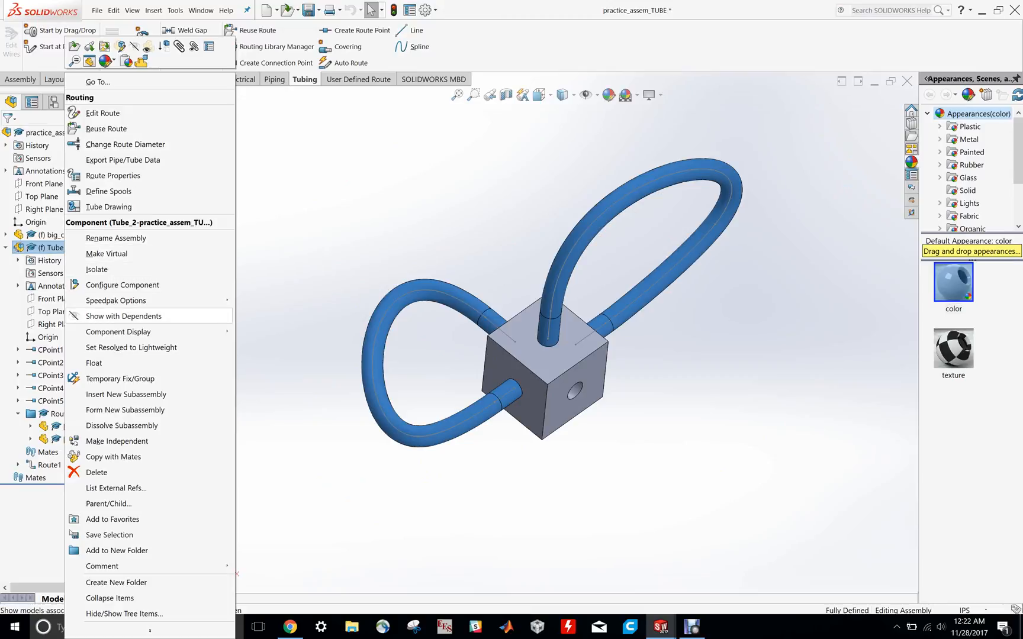
pyautogui.click(209, 47)
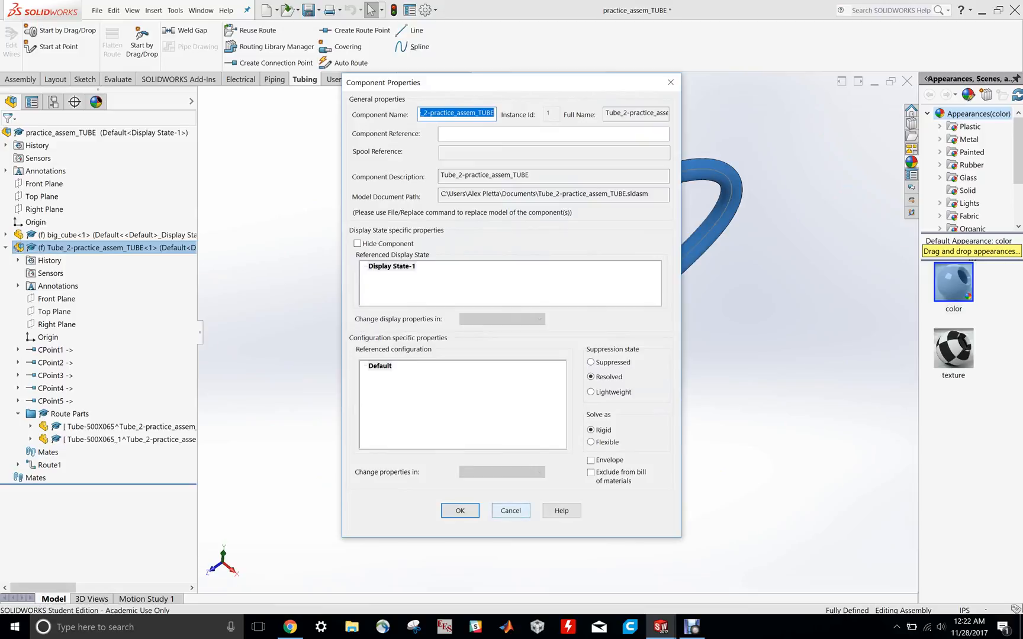
pyautogui.click(510, 510)
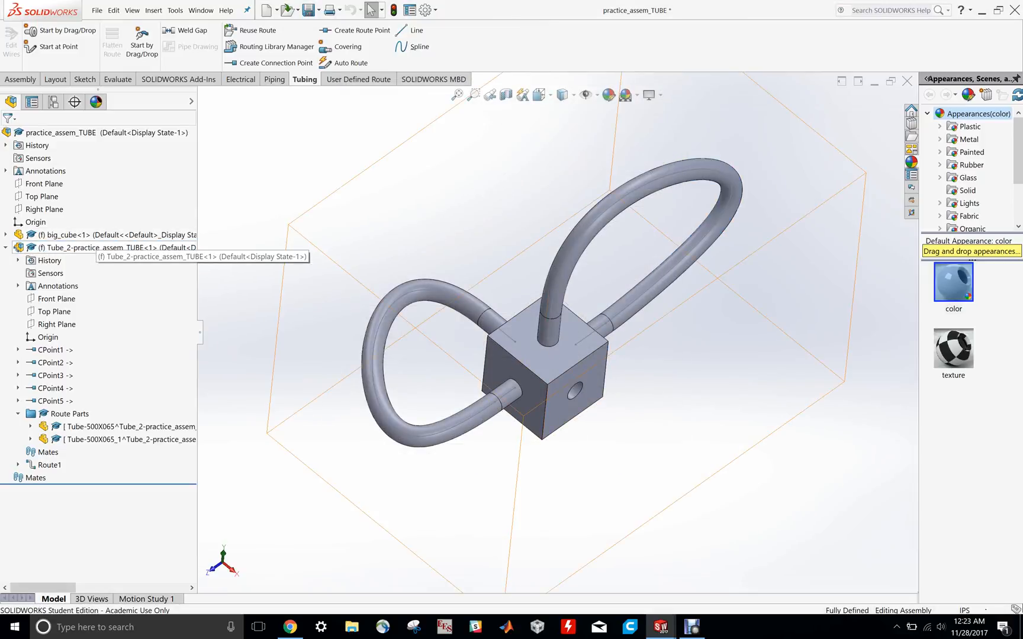
pyautogui.rightClick(94, 247)
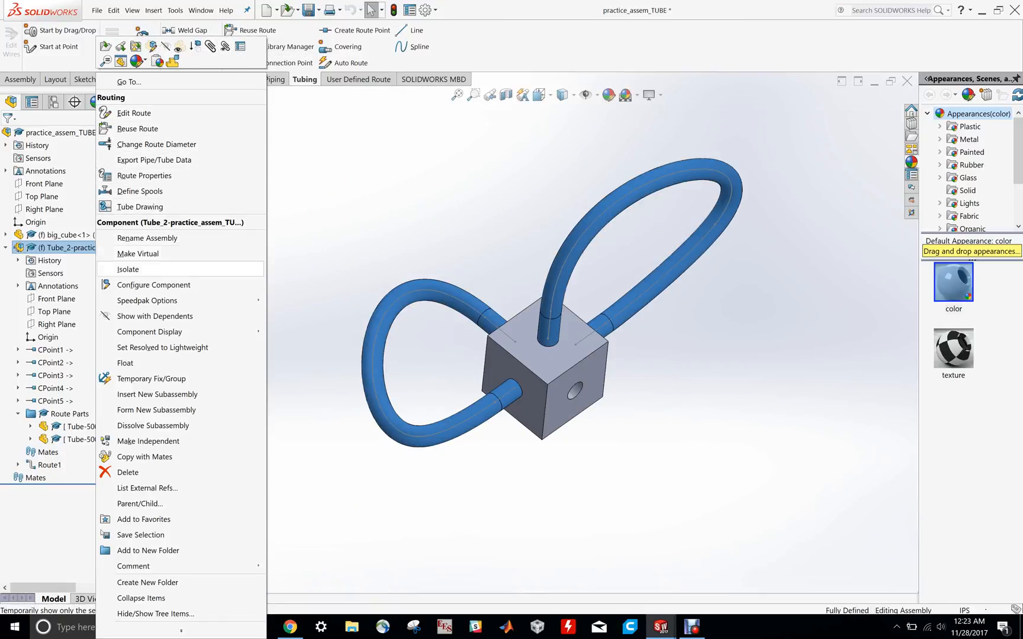
pyautogui.press('Escape')
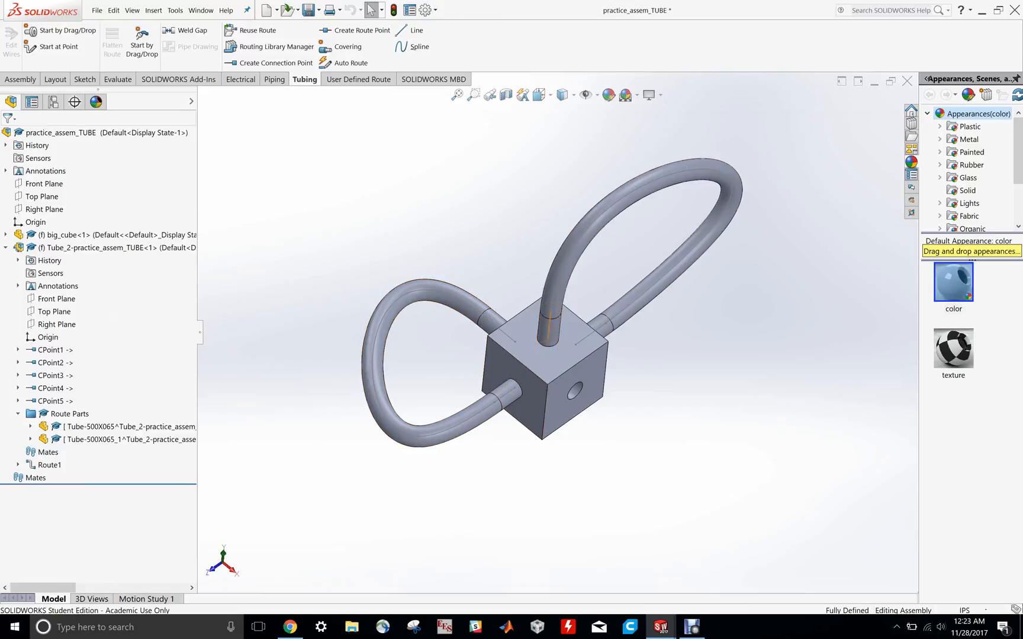
pyautogui.scroll(1, 550, 323)
pyautogui.scroll(-1, 600, 283)
pyautogui.moveTo(573, 344); pyautogui.dragTo(555, 346, button='middle')
pyautogui.scroll(1, 556, 346)
pyautogui.scroll(-1, 555, 346)
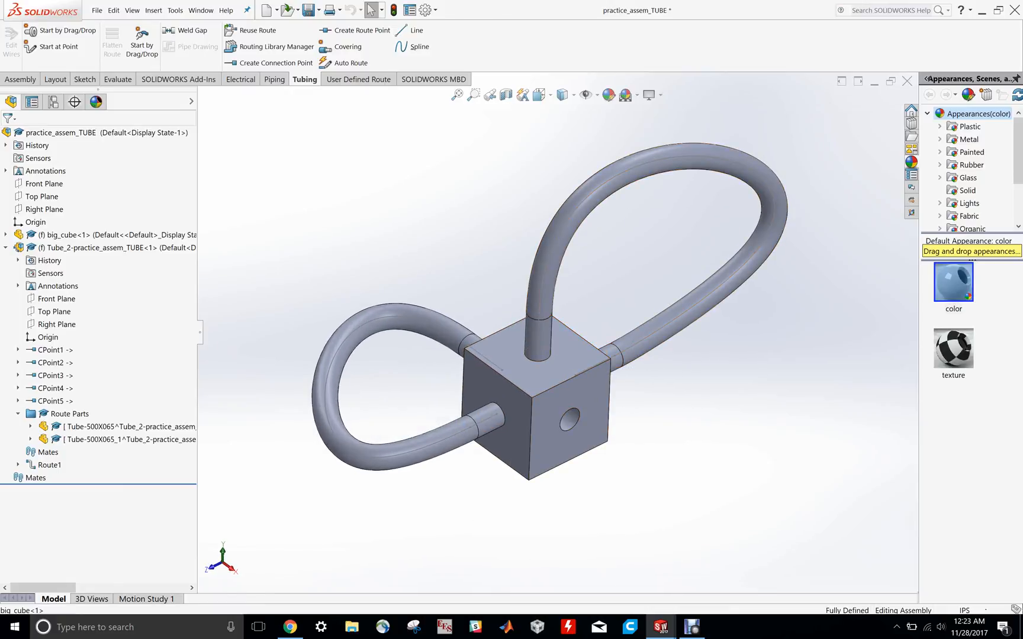
pyautogui.scroll(1, 555, 333)
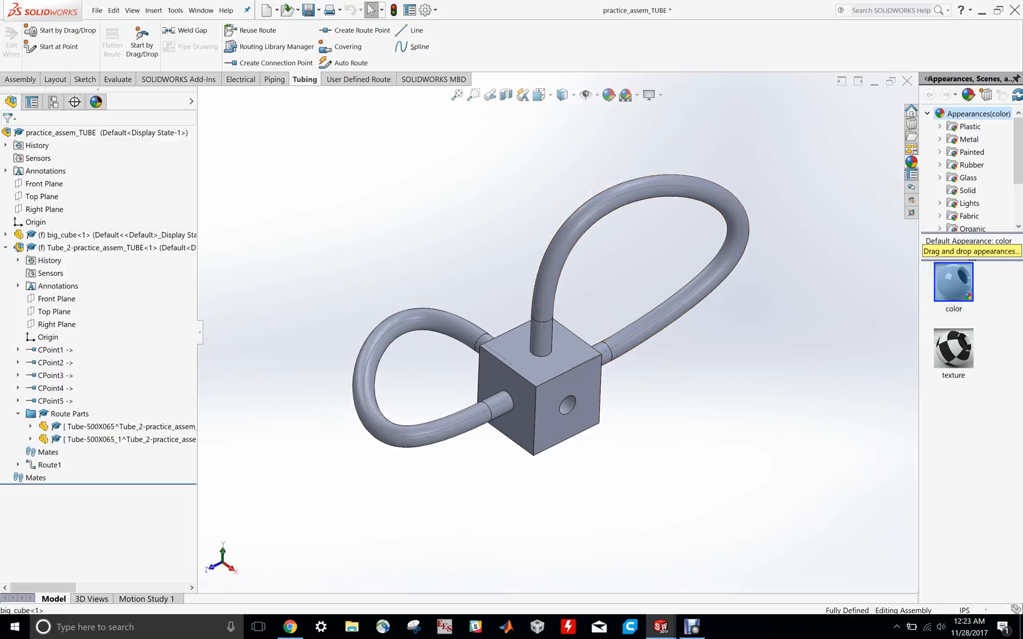